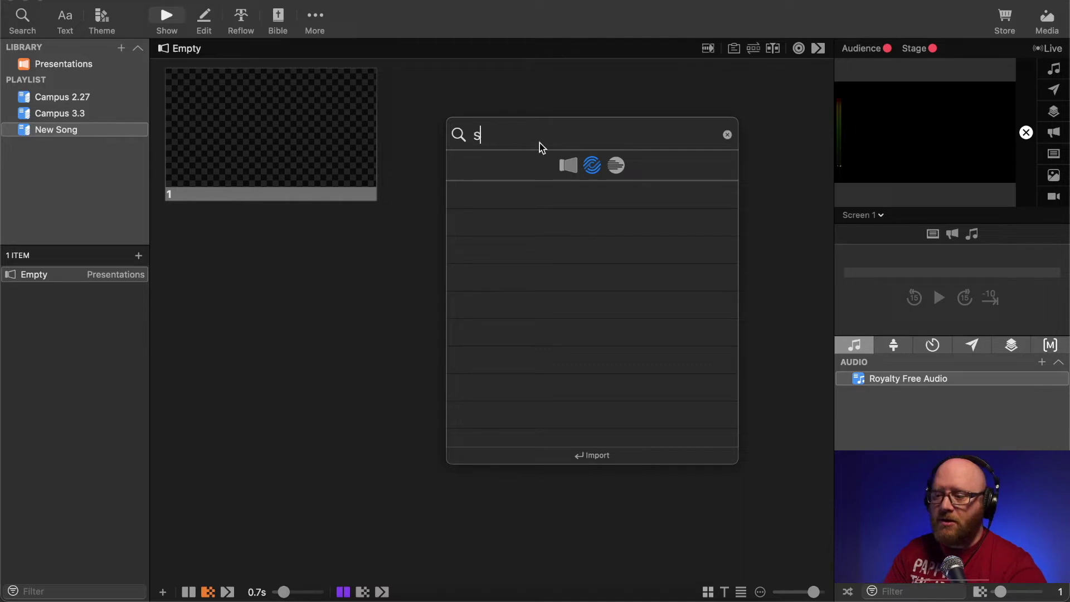
# Search for "son of suffering" and start importing the song Son Of Suffering
pyautogui.write('of suffering')
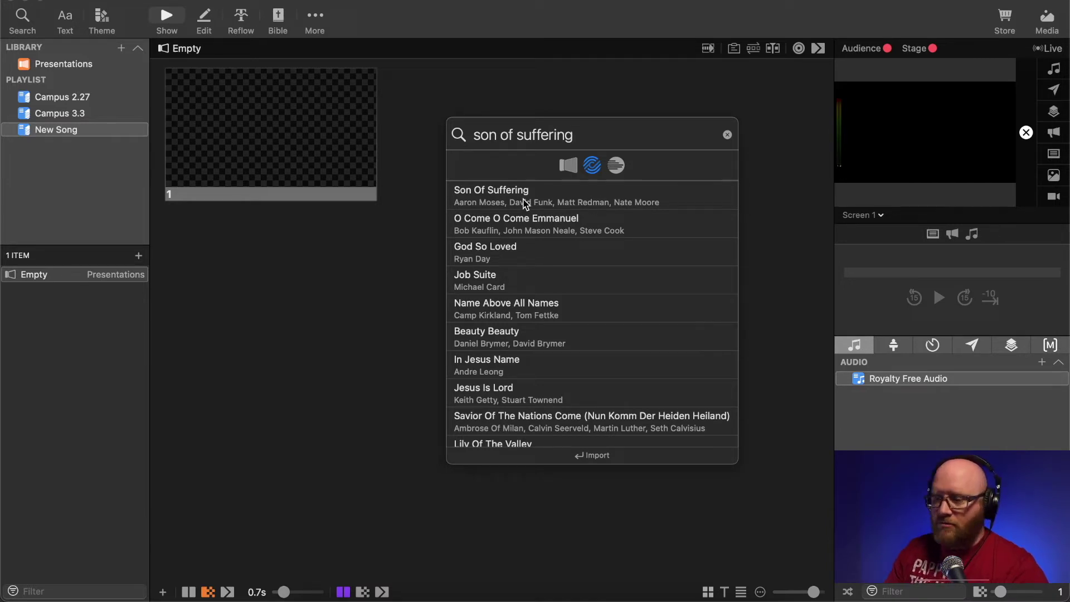
pyautogui.click(526, 205)
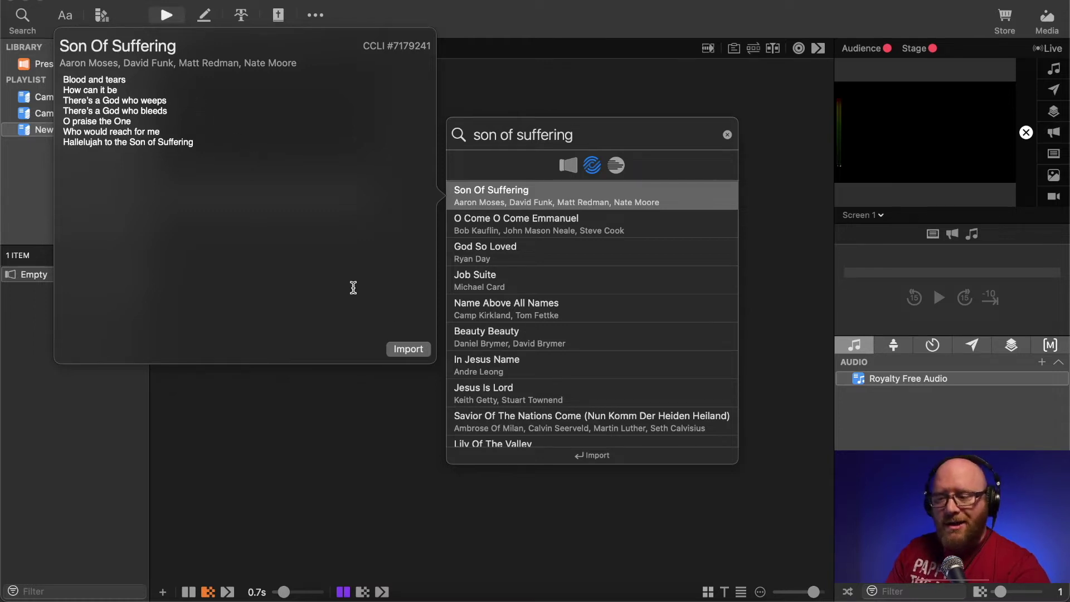
pyautogui.click(419, 352)
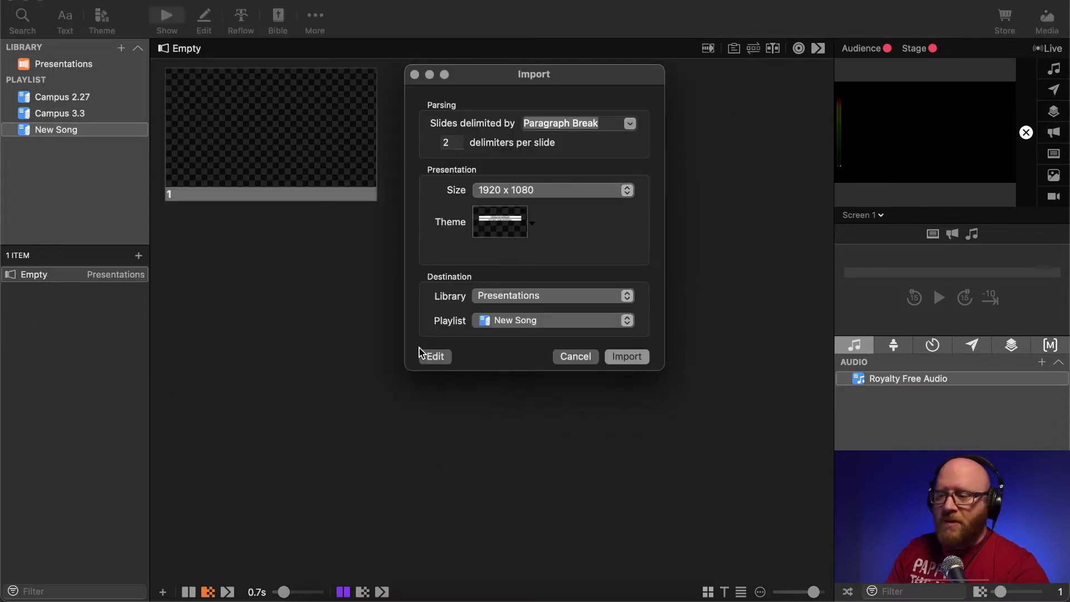
# Keep Paragraph Break as the slide delimiter and choose the Middle theme from the Worship group for the import
pyautogui.moveTo(537, 93); pyautogui.dragTo(453, 91)
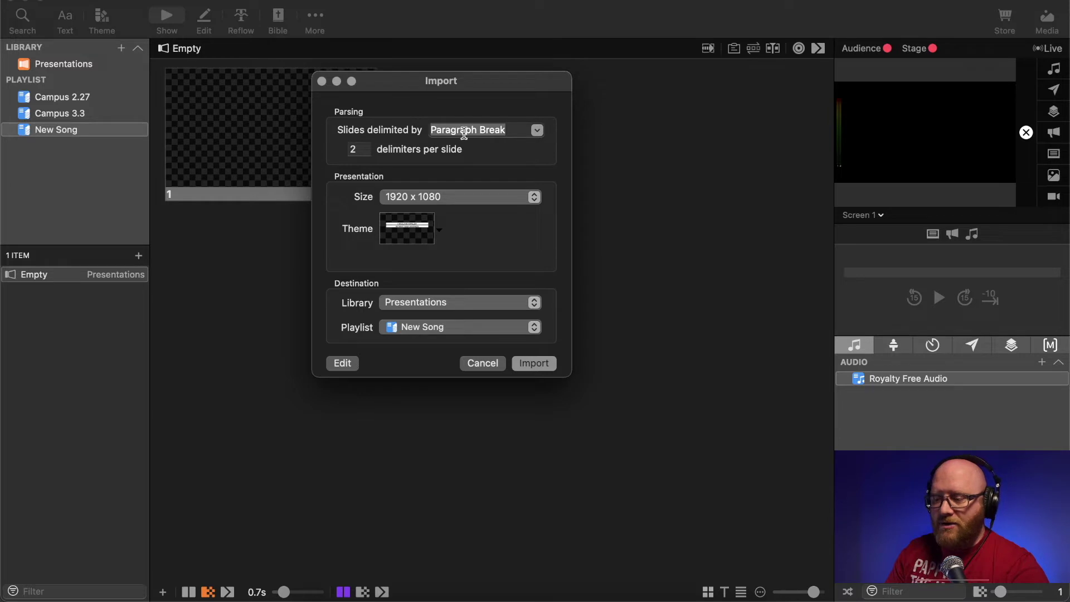
pyautogui.click(540, 132)
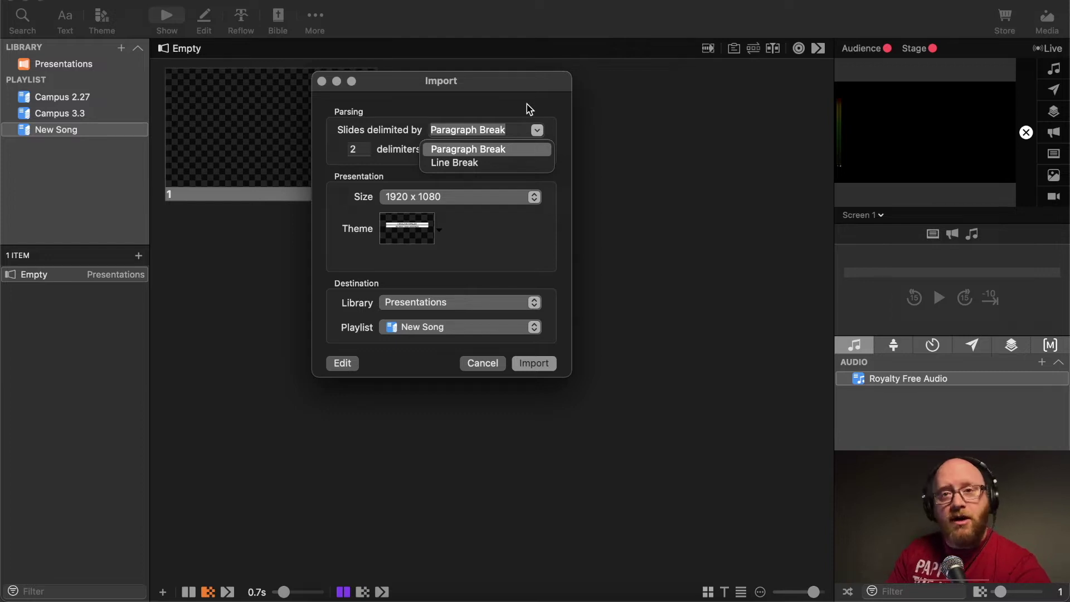
pyautogui.click(527, 105)
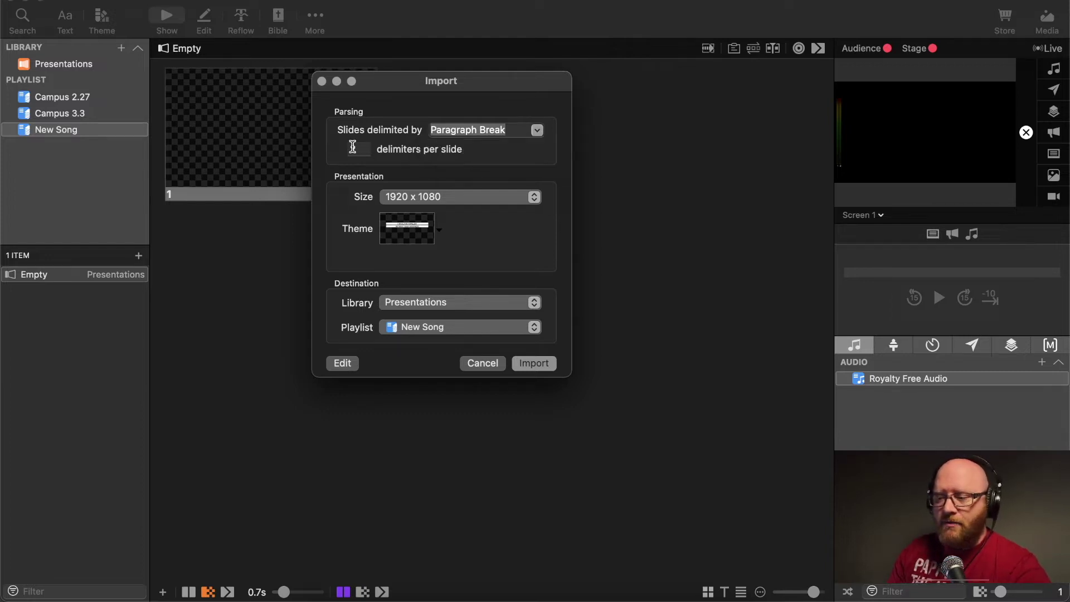
pyautogui.click(417, 221)
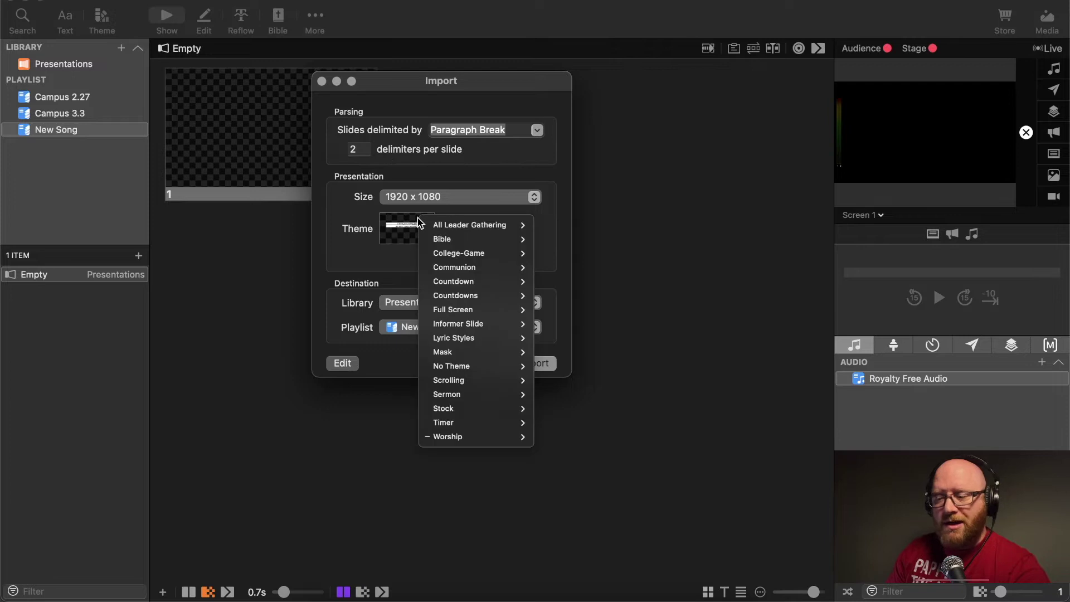
pyautogui.moveTo(467, 437)
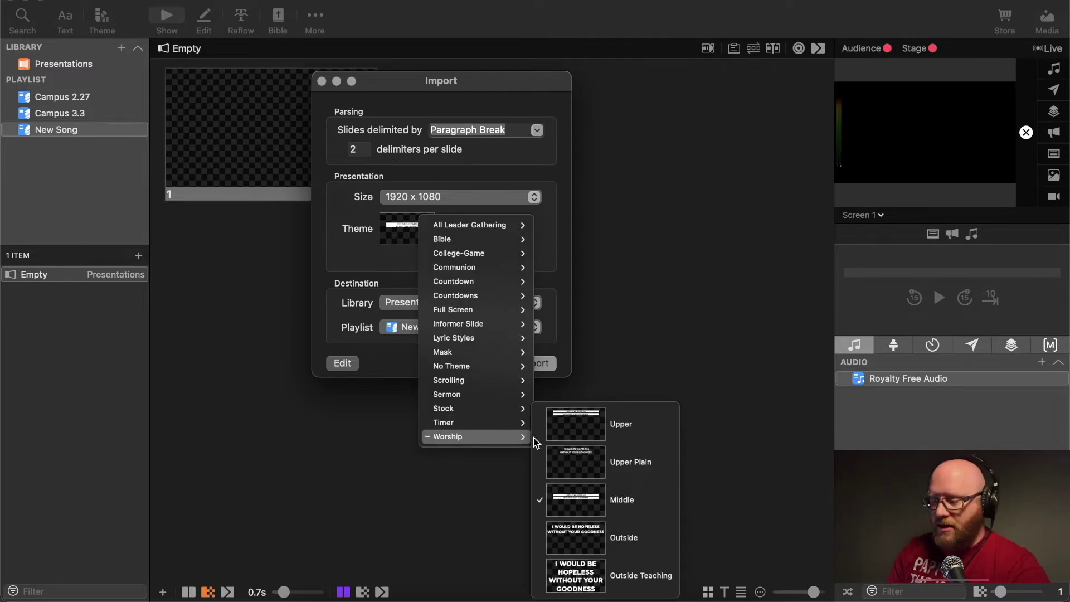
pyautogui.click(600, 500)
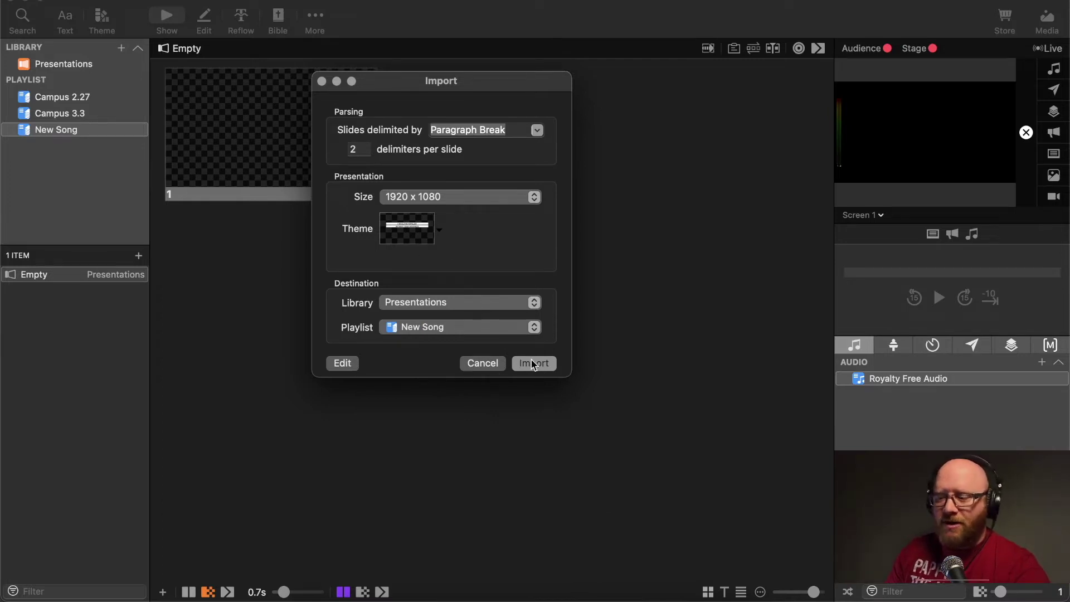
# Open the song for editing before import and turn off Display Copyright
pyautogui.click(348, 363)
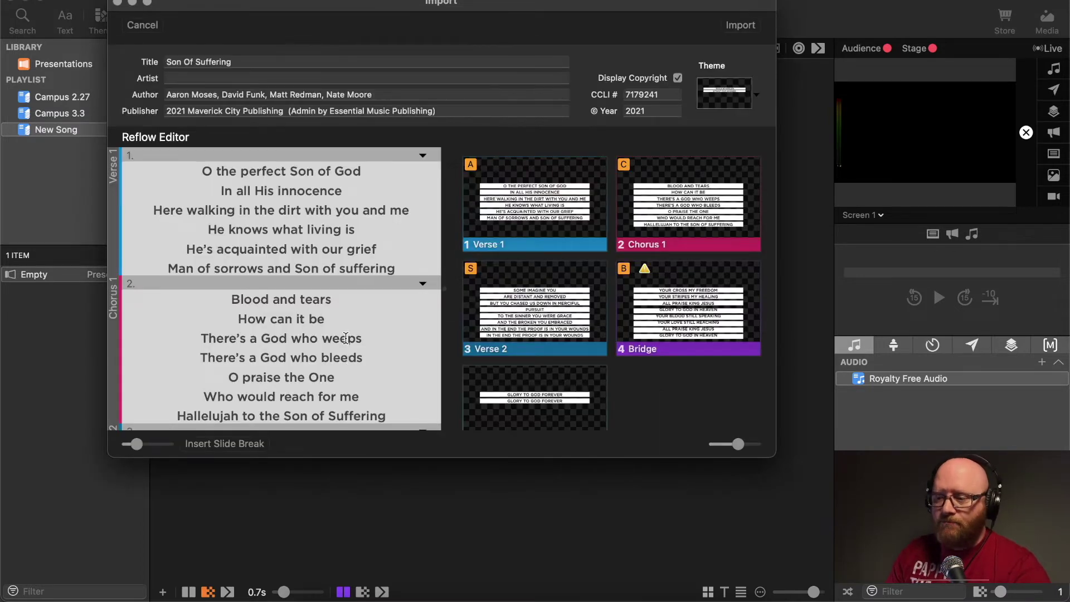
pyautogui.moveTo(359, 10); pyautogui.dragTo(426, 48)
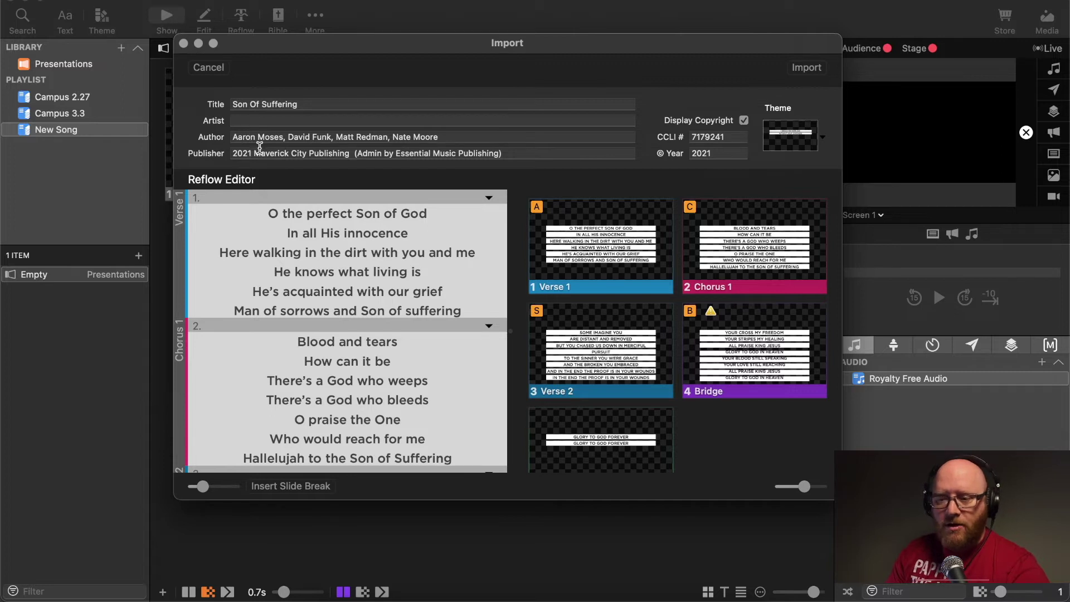
pyautogui.click(743, 121)
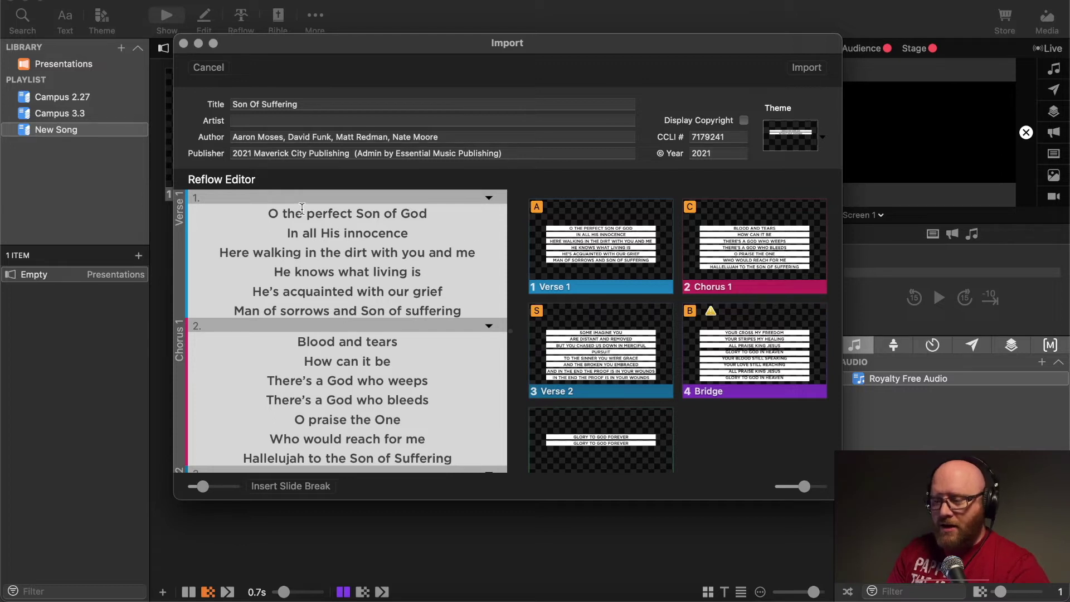
# Look through all the lyric sections and their slide previews from Verse 1 to the Vamp
pyautogui.scroll(-1, 302, 208)
pyautogui.scroll(1, 302, 208)
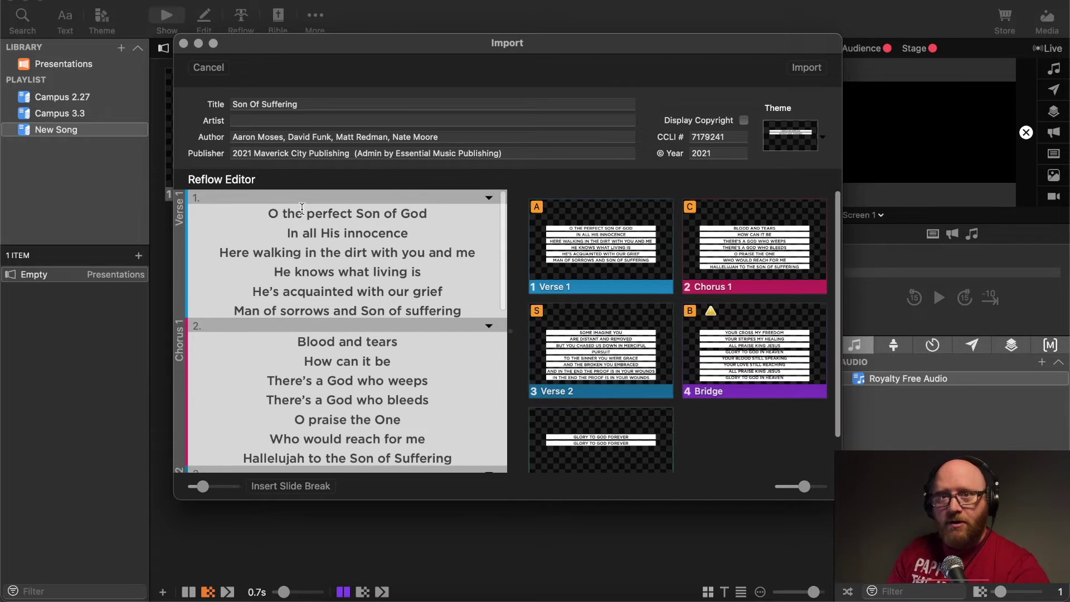
pyautogui.scroll(-8, 302, 208)
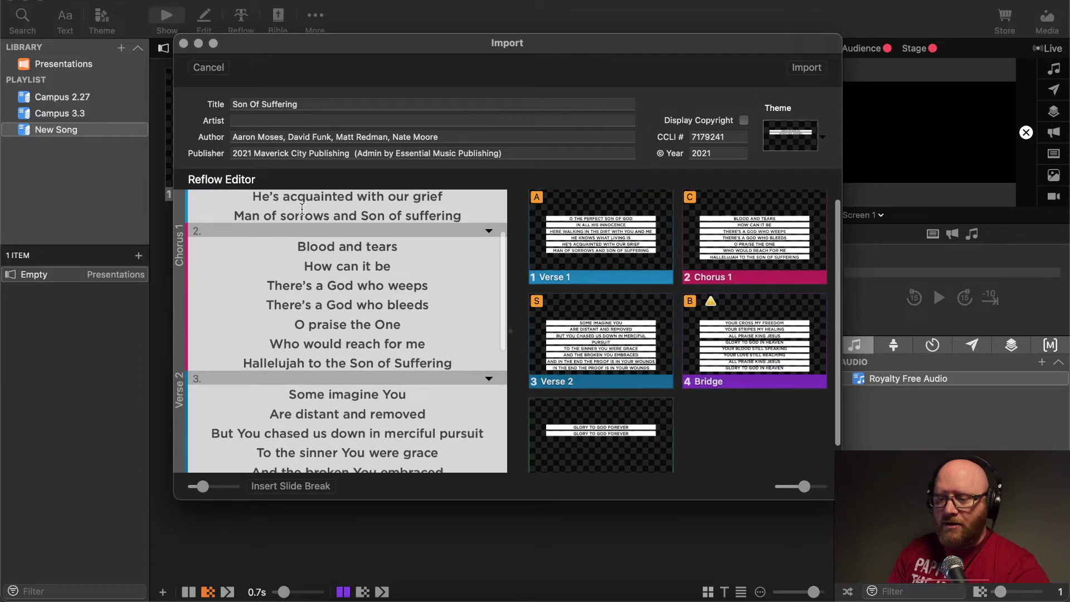
pyautogui.scroll(-5, 301, 208)
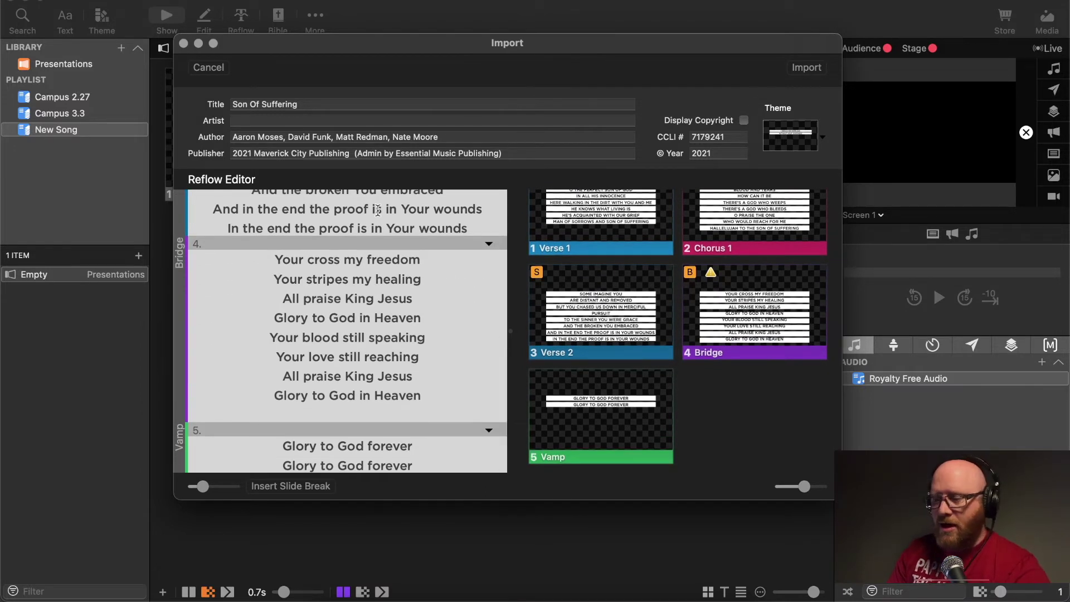
pyautogui.scroll(13, 302, 208)
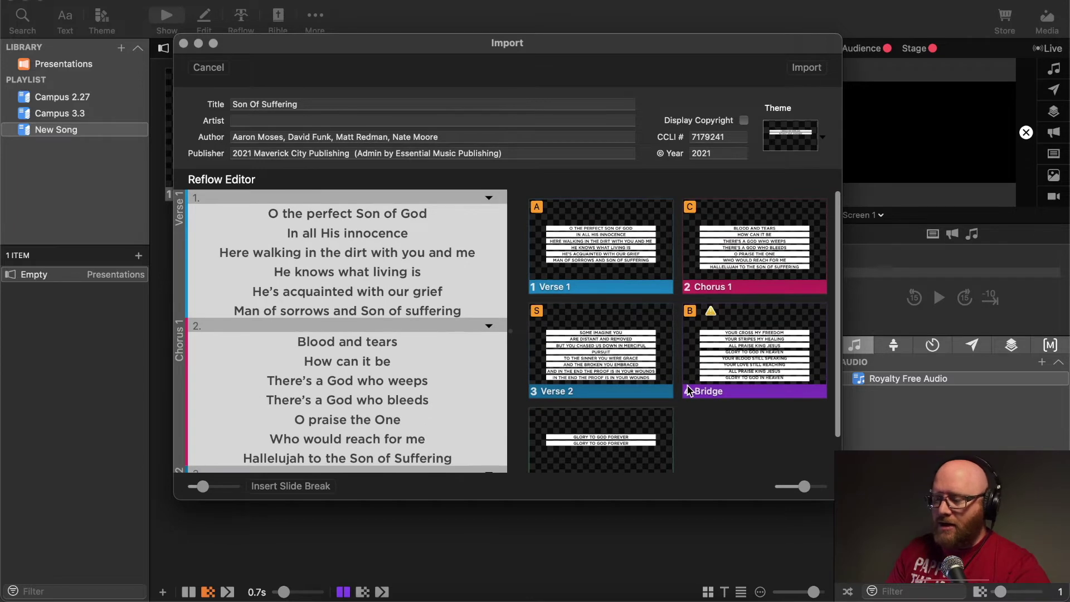
pyautogui.scroll(-10, 687, 385)
pyautogui.scroll(10, 614, 262)
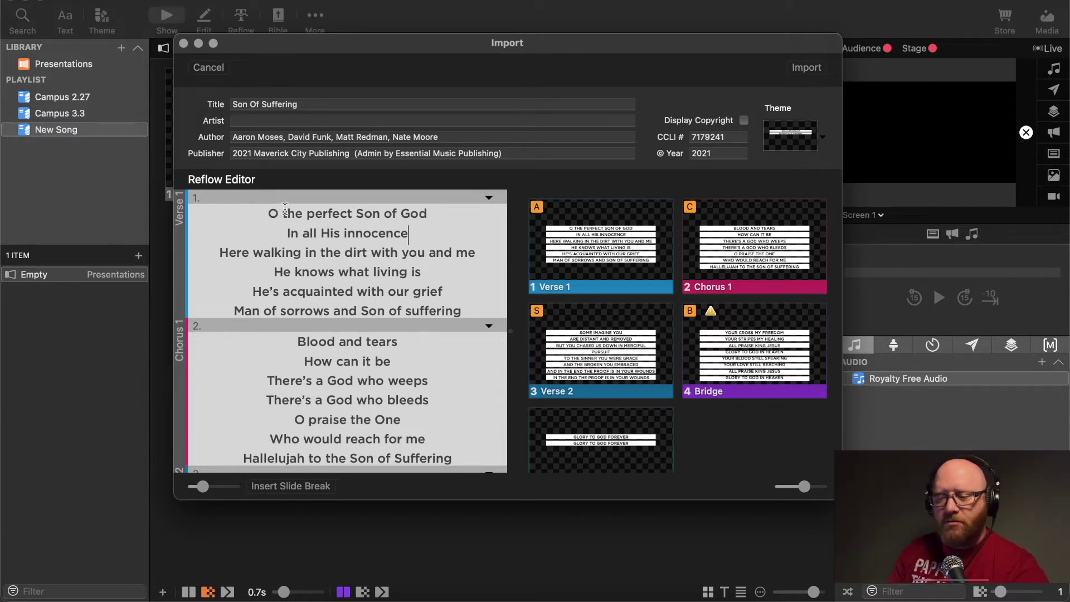
# Split Verse 1 into two-line slides with breaks after "In all His innocence" and "He knows what living is"
pyautogui.click(408, 239)
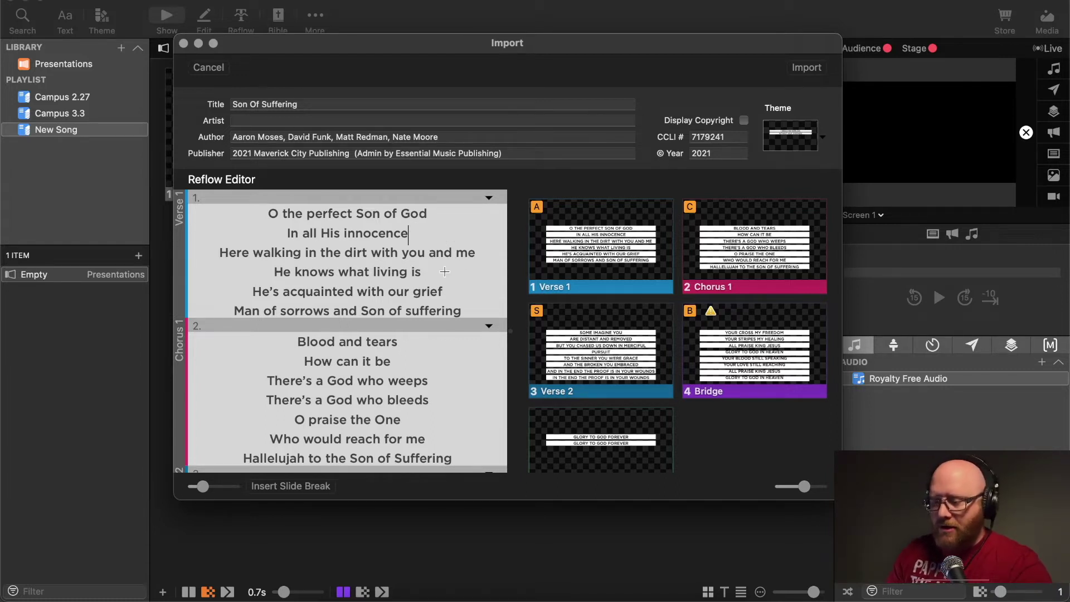
pyautogui.press('super+Return')
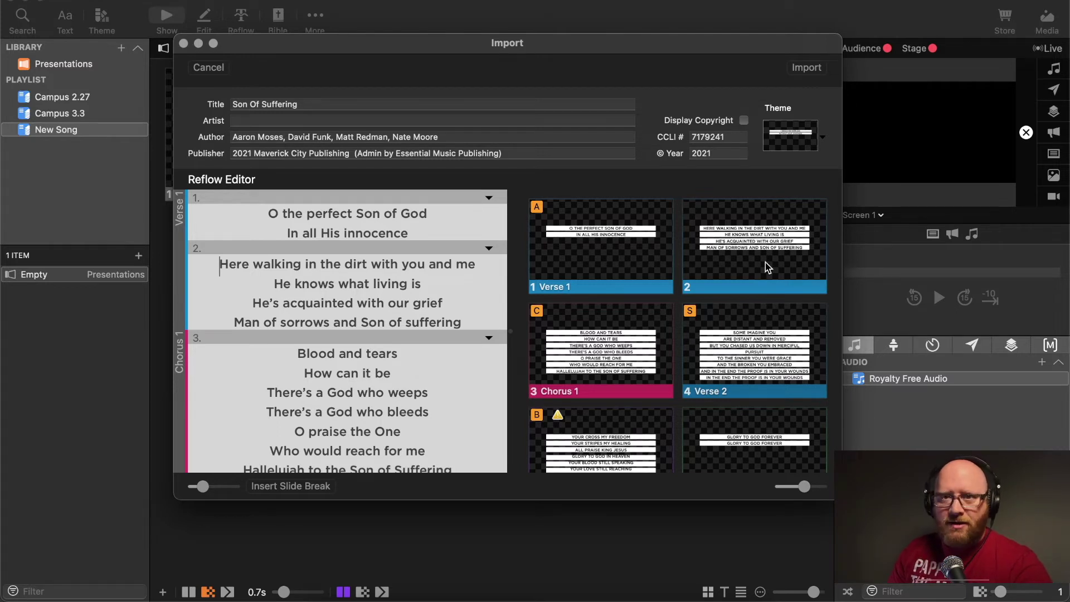
pyautogui.click(422, 282)
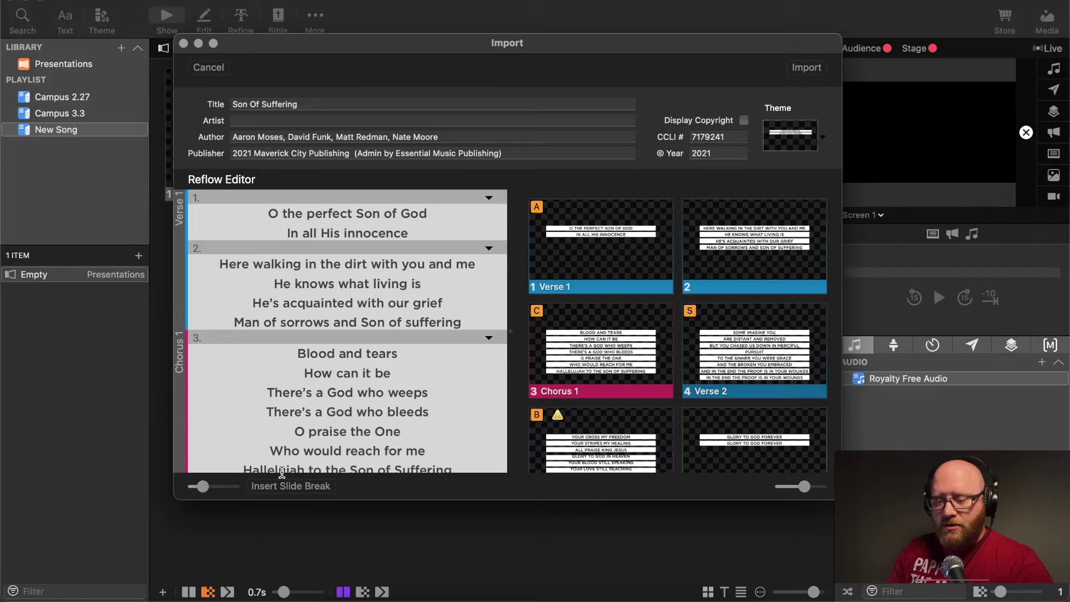
pyautogui.click(292, 486)
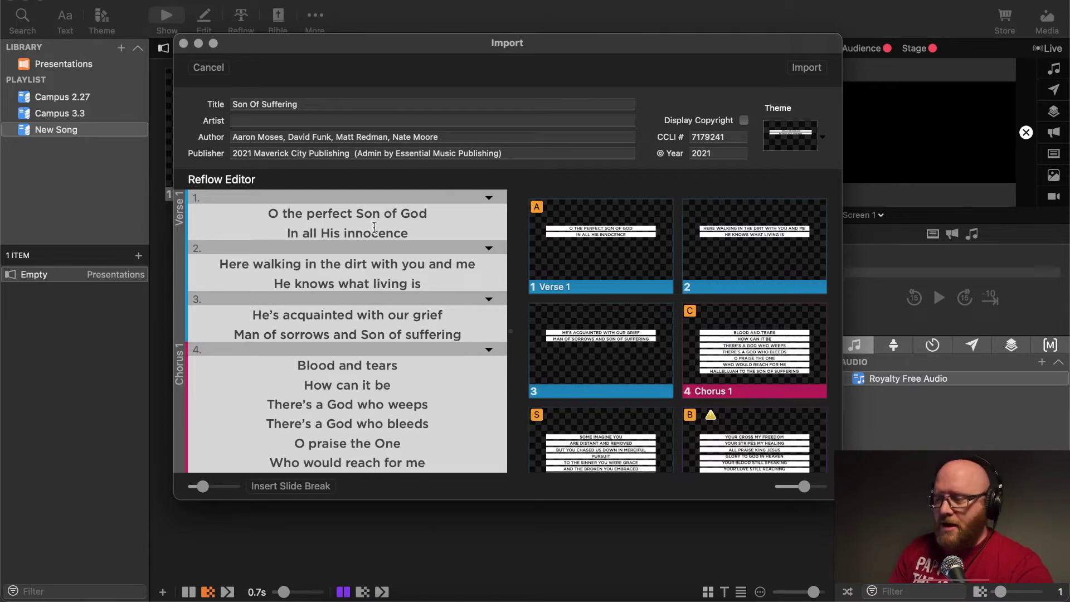
# Move "In all His innocence" to its own slide and put "with you and me" on a new line after "Here walking in the dirt"
pyautogui.click(431, 215)
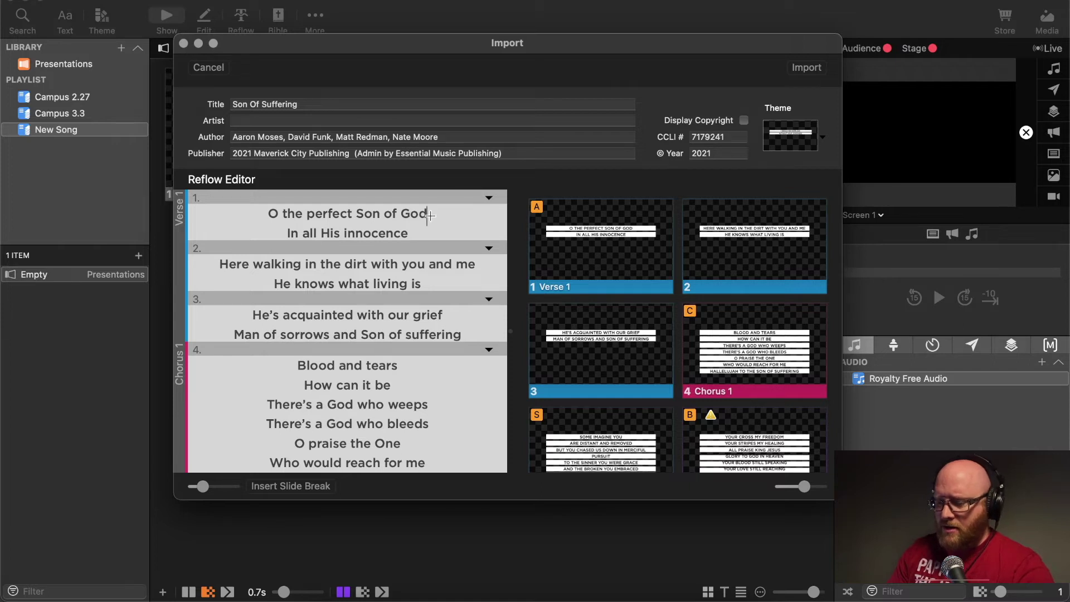
pyautogui.press('Return')
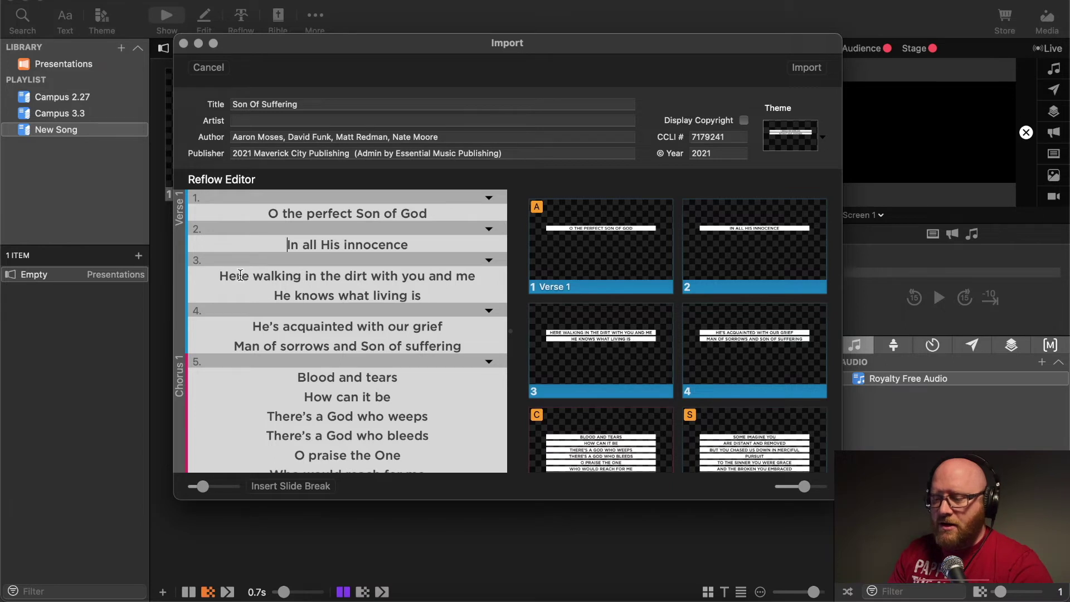
pyautogui.click(373, 277)
pyautogui.press('Return')
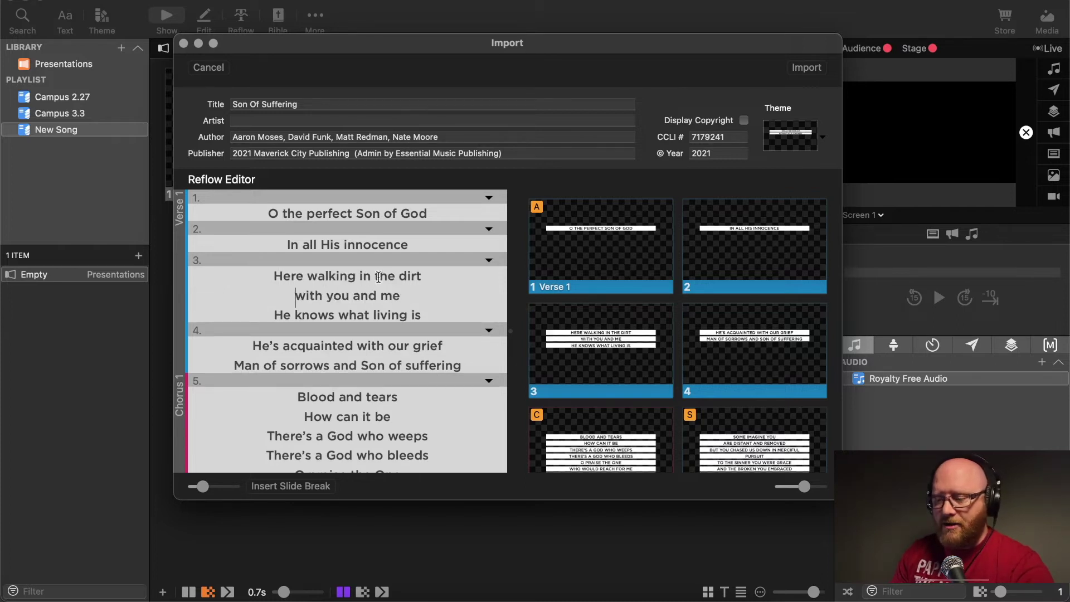
# Regroup the end of Verse 1: "He knows what living is" with "He's acquainted with our grief", and "Man of sorrows and Son of suffering" alone
pyautogui.click(276, 316)
pyautogui.press('Return')
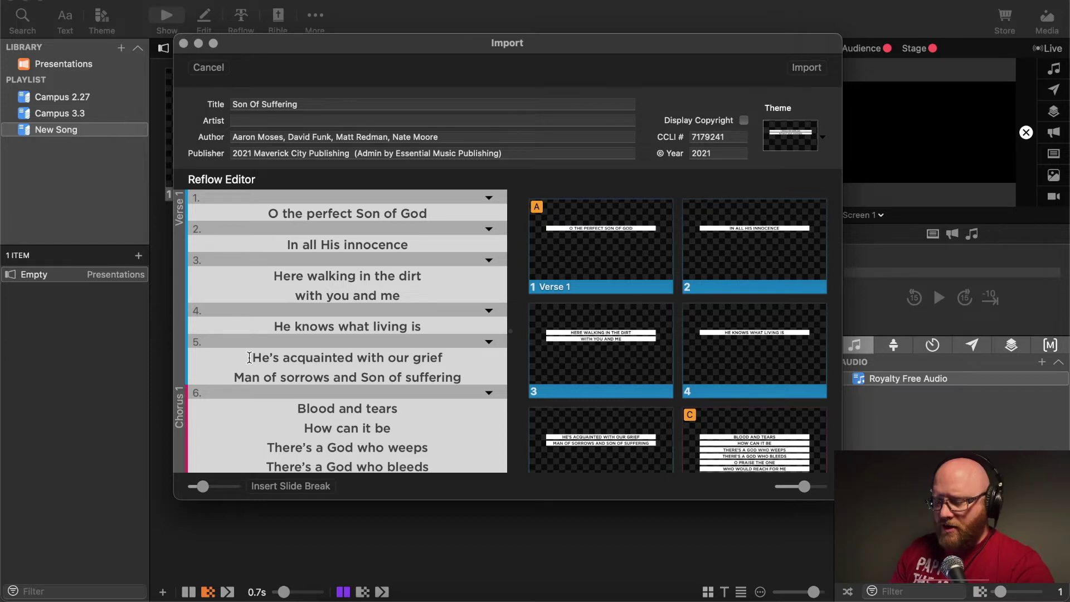
pyautogui.press('BackSpace')
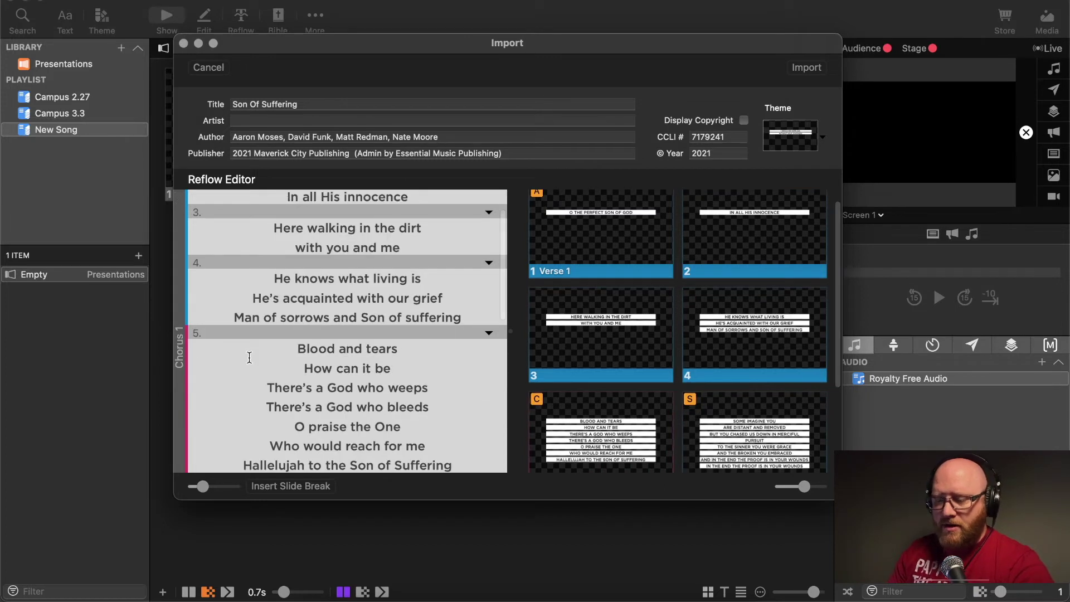
pyautogui.click(453, 297)
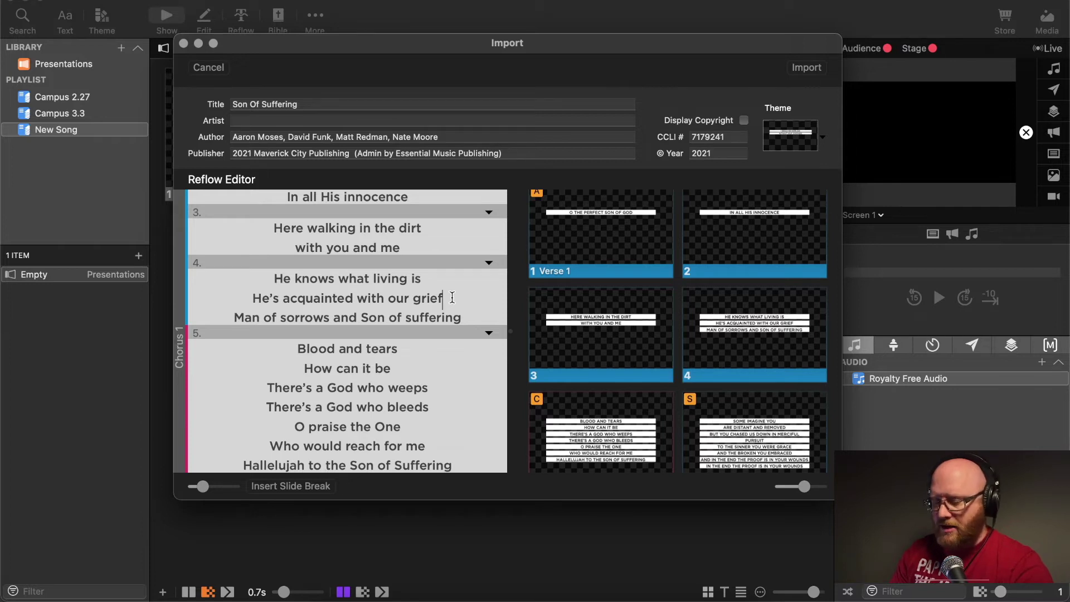
pyautogui.press('Return')
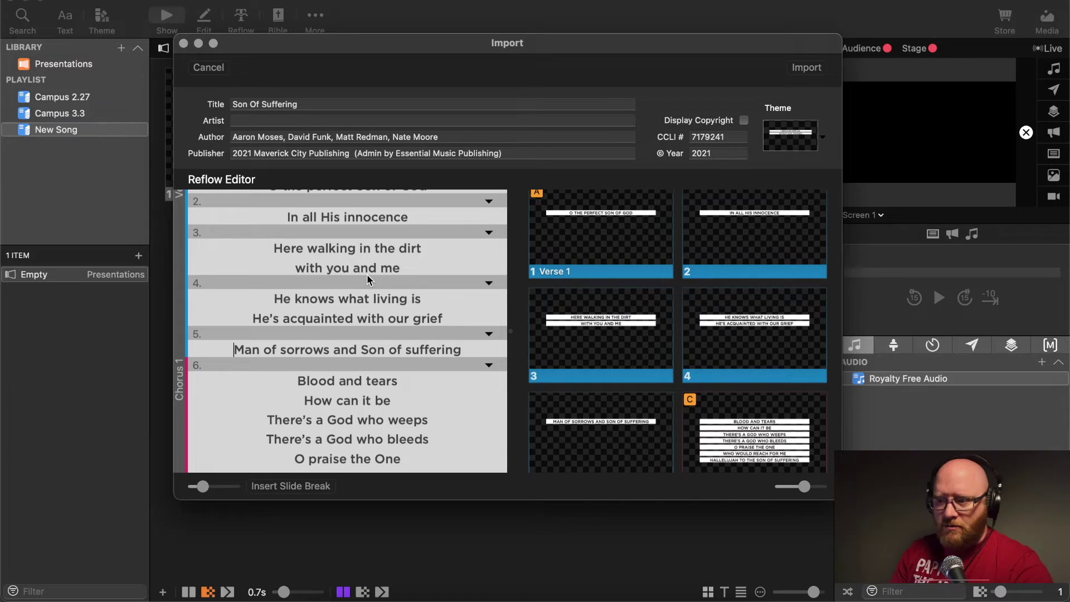
# Split Chorus 1 into shorter slides with breaks after "How can it be", "There's a God who bleeds" and "Who would reach for me"
pyautogui.scroll(2, 366, 273)
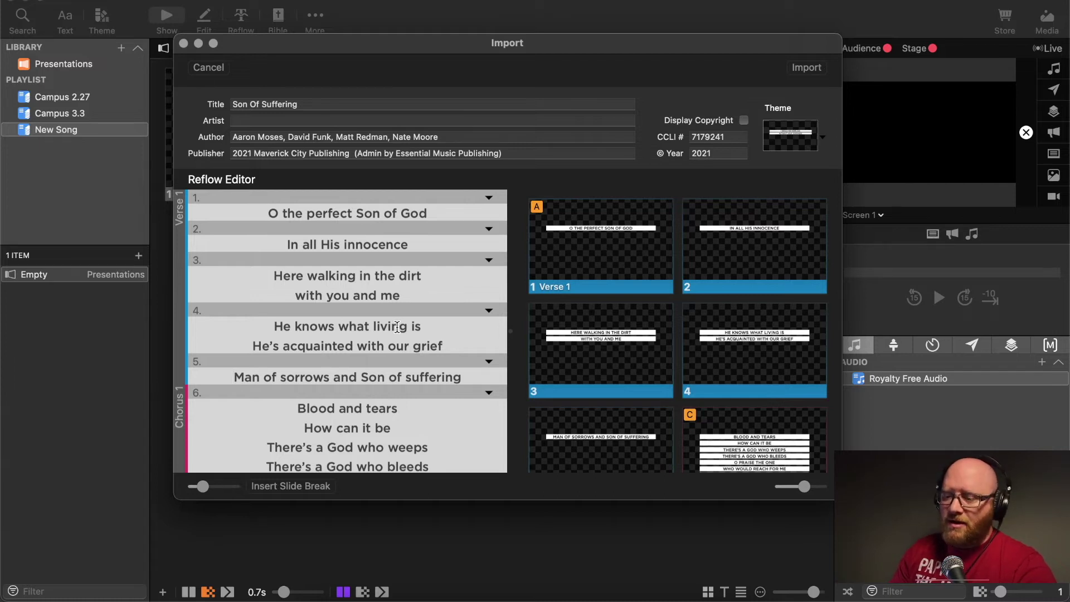
pyautogui.scroll(-5, 398, 327)
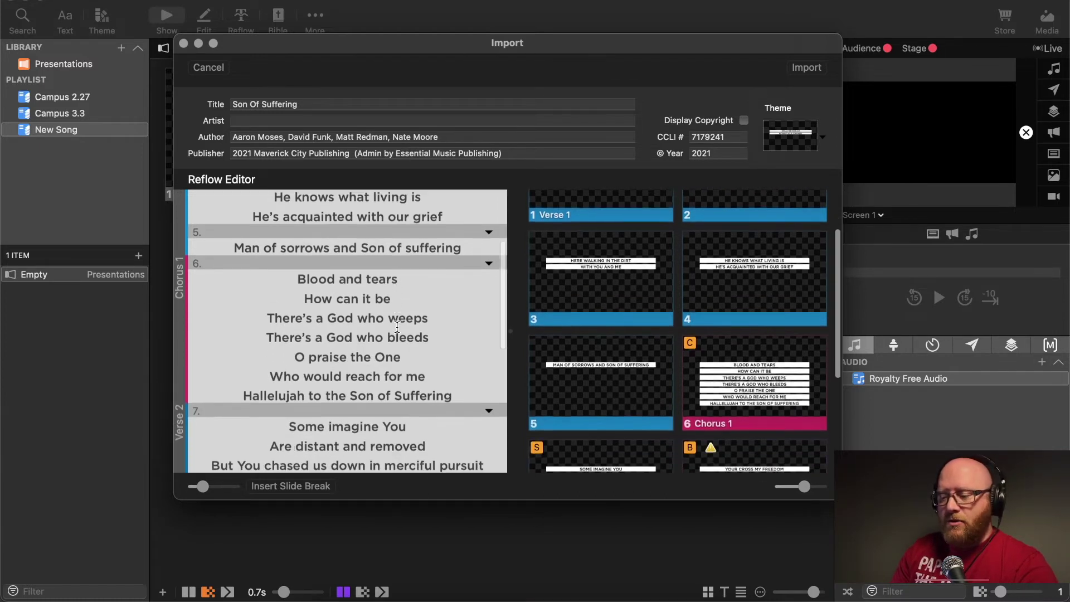
pyautogui.scroll(-2, 398, 328)
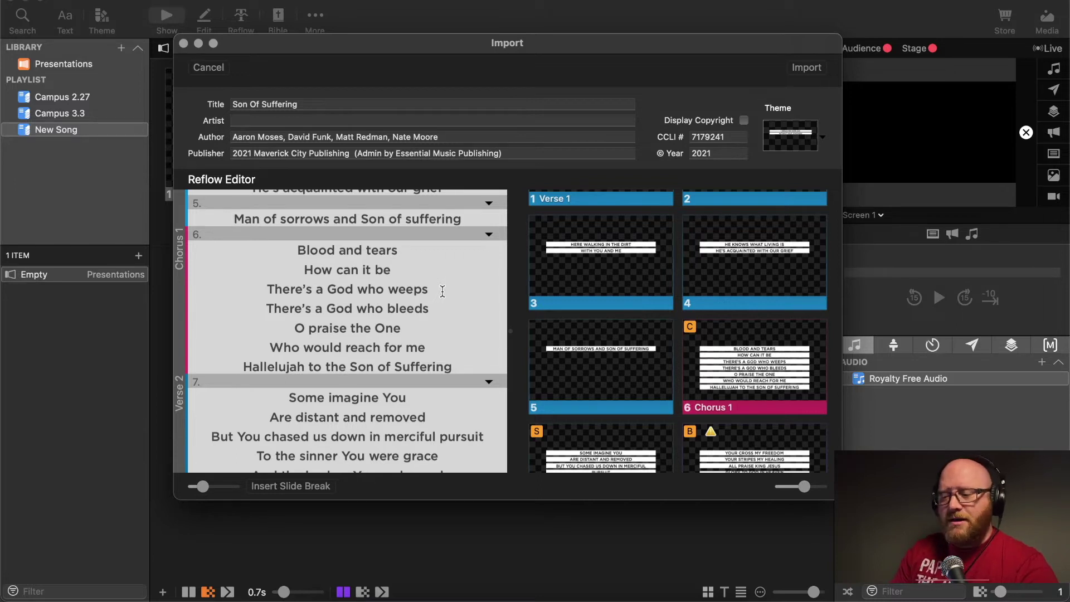
pyautogui.click(404, 269)
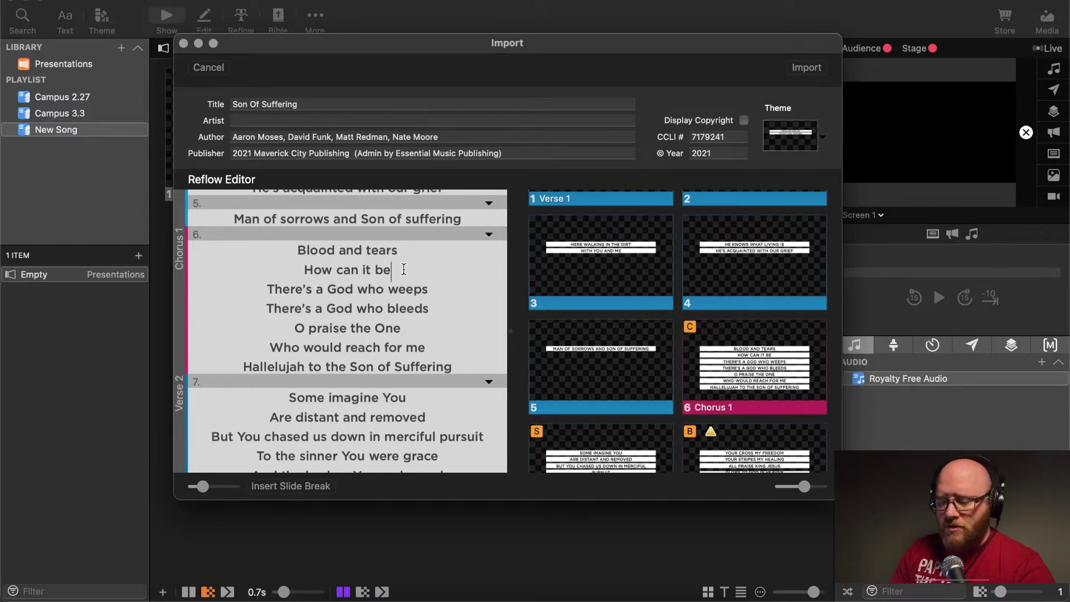
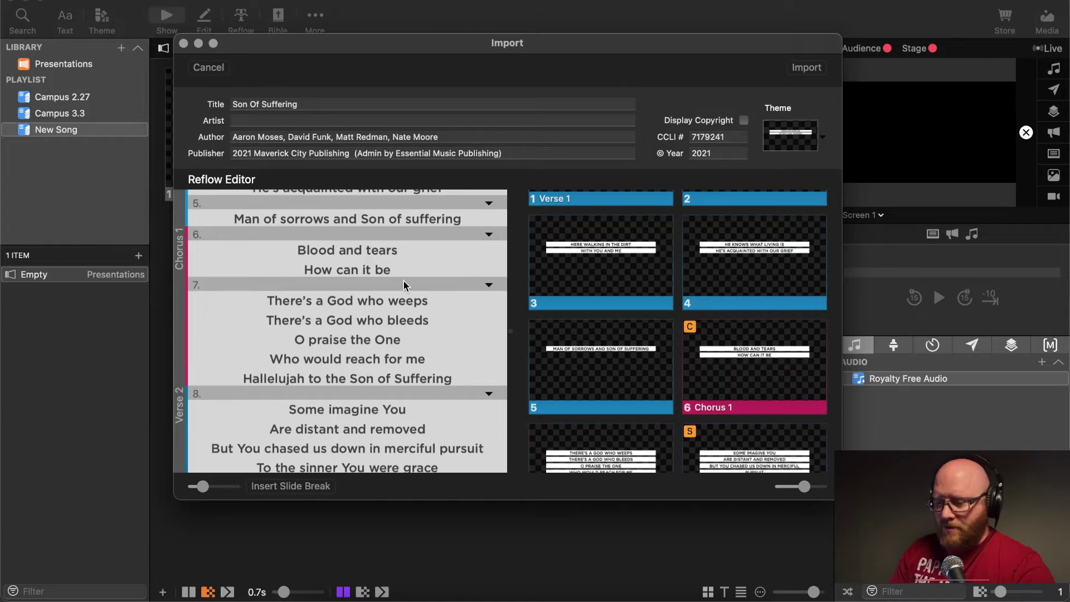
pyautogui.click(435, 322)
pyautogui.press('Return')
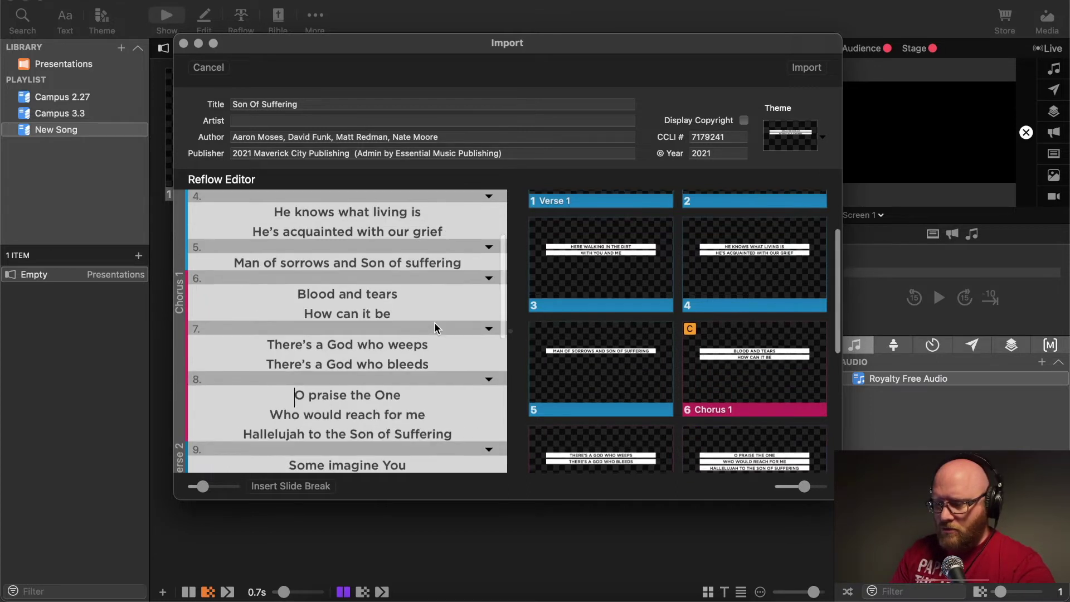
pyautogui.scroll(-3, 435, 324)
pyautogui.click(428, 303)
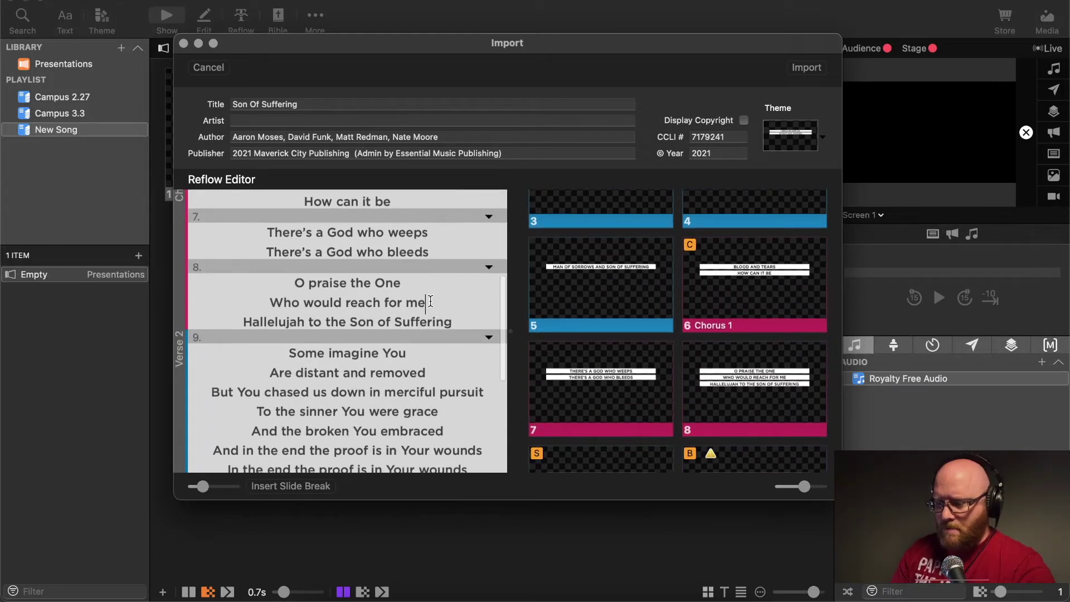
pyautogui.press('Return')
# Split Verse 2 with slide breaks after "Are distant and removed", "To the sinner You were grace" and "And in the end the proof is in Your wounds"
pyautogui.scroll(-3, 430, 301)
pyautogui.click(431, 301)
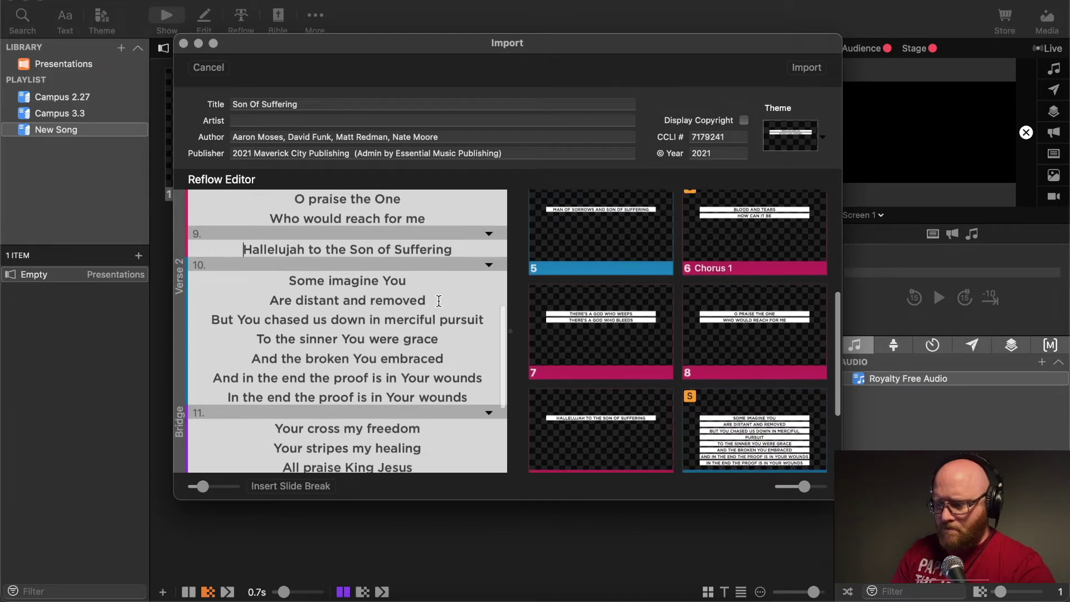
pyautogui.press('Return')
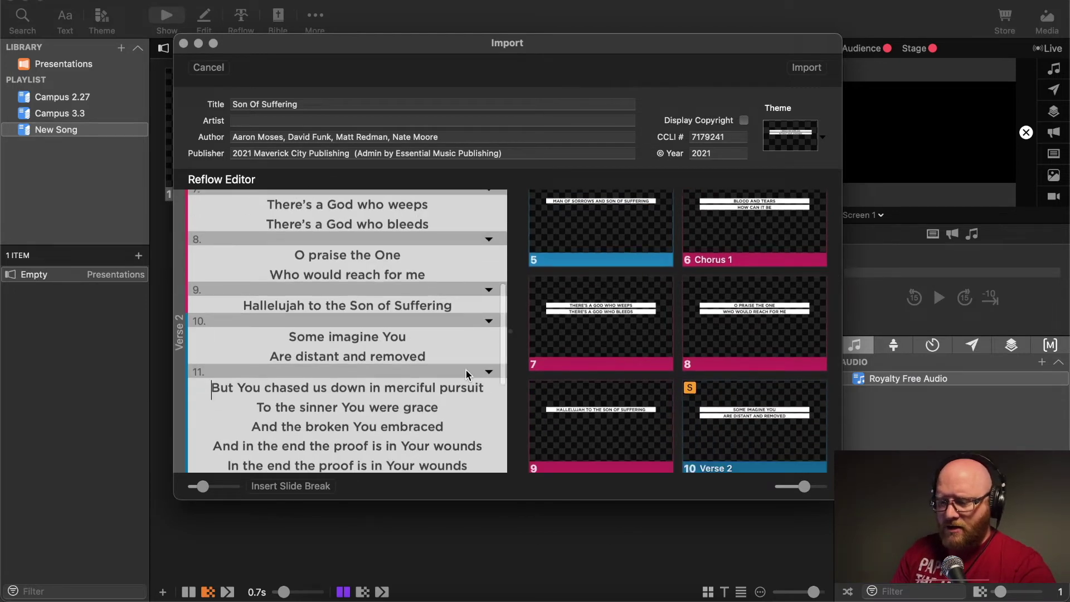
pyautogui.scroll(-3, 469, 375)
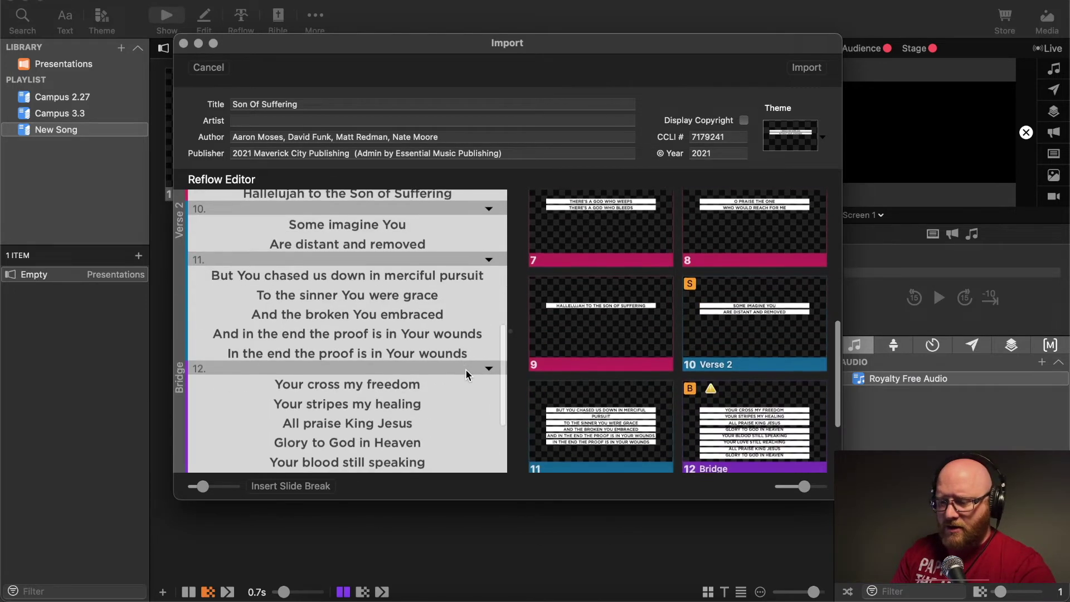
pyautogui.click(441, 294)
pyautogui.press('Return')
pyautogui.click(485, 346)
pyautogui.press('Return')
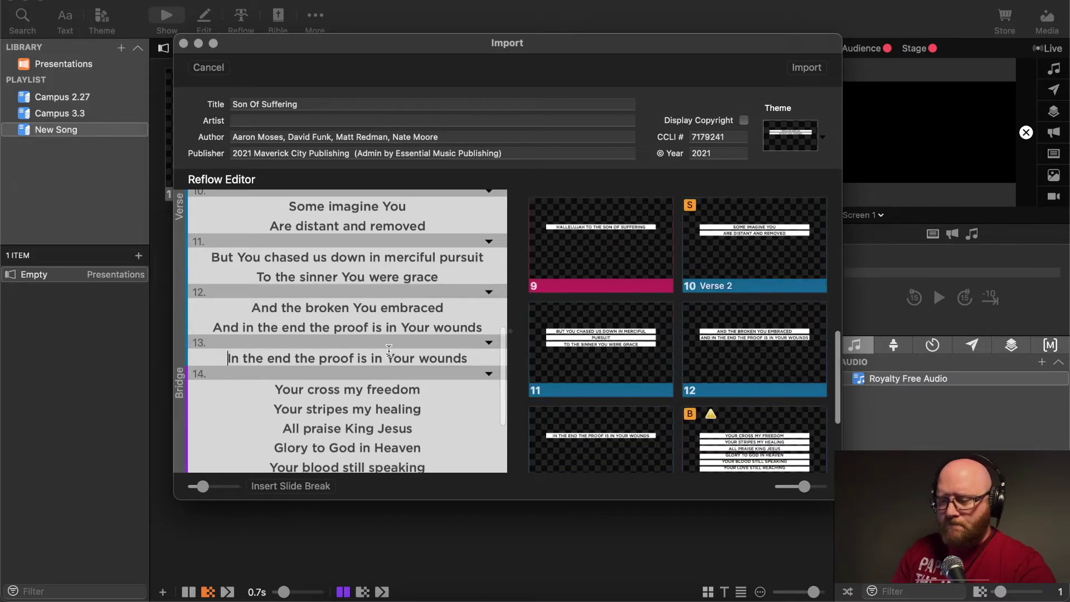
# Split the Bridge into four two-line slides and remove the empty line after its last "Glory to God in Heaven"
pyautogui.scroll(-2, 389, 351)
pyautogui.click(431, 333)
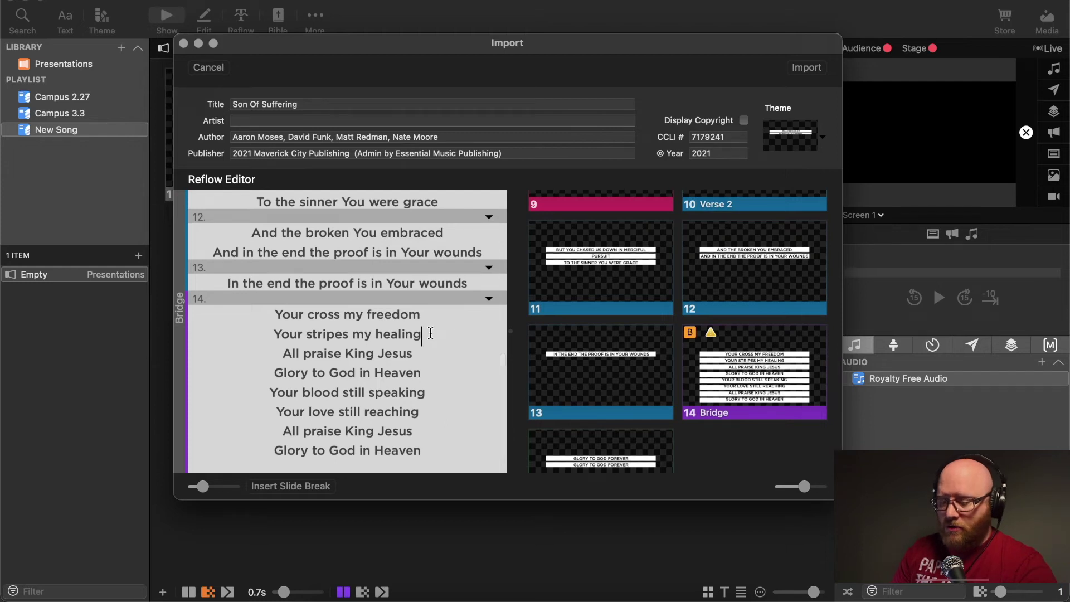
pyautogui.press('Return')
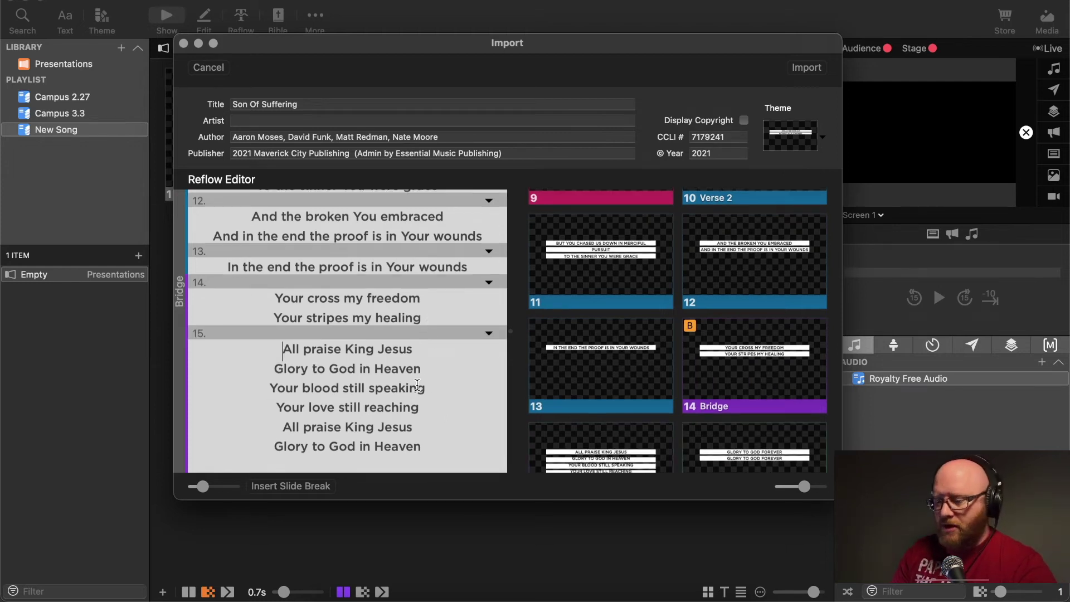
pyautogui.press('Return')
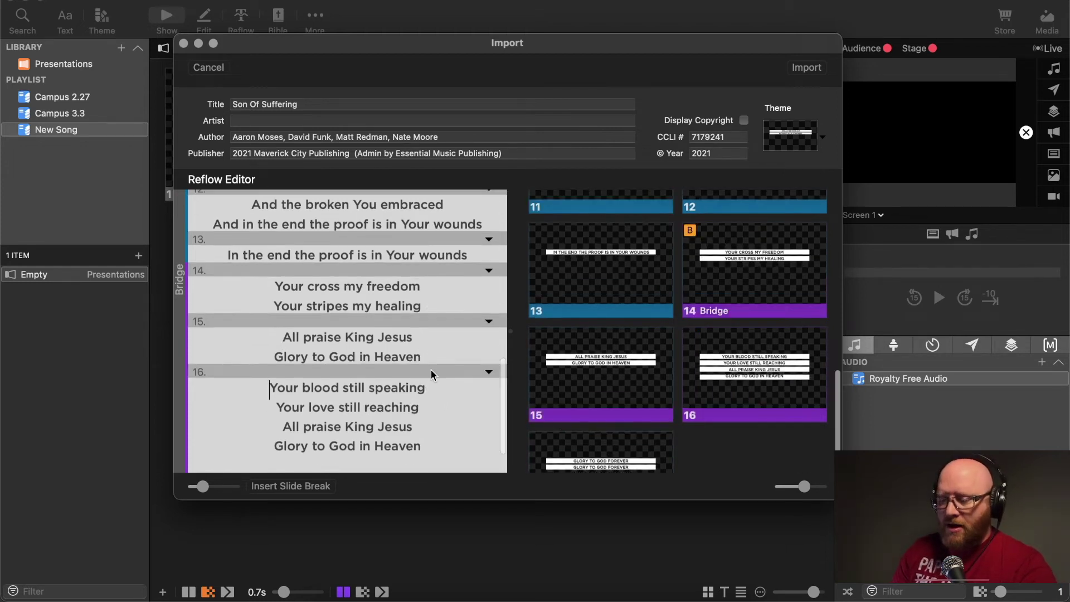
pyautogui.press('Return')
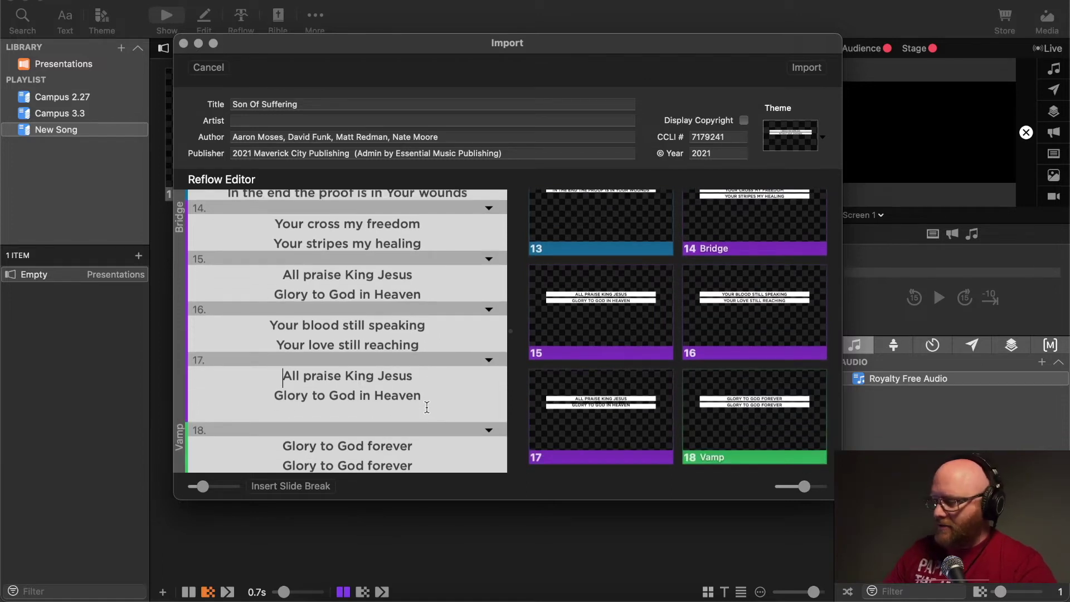
pyautogui.press('BackSpace')
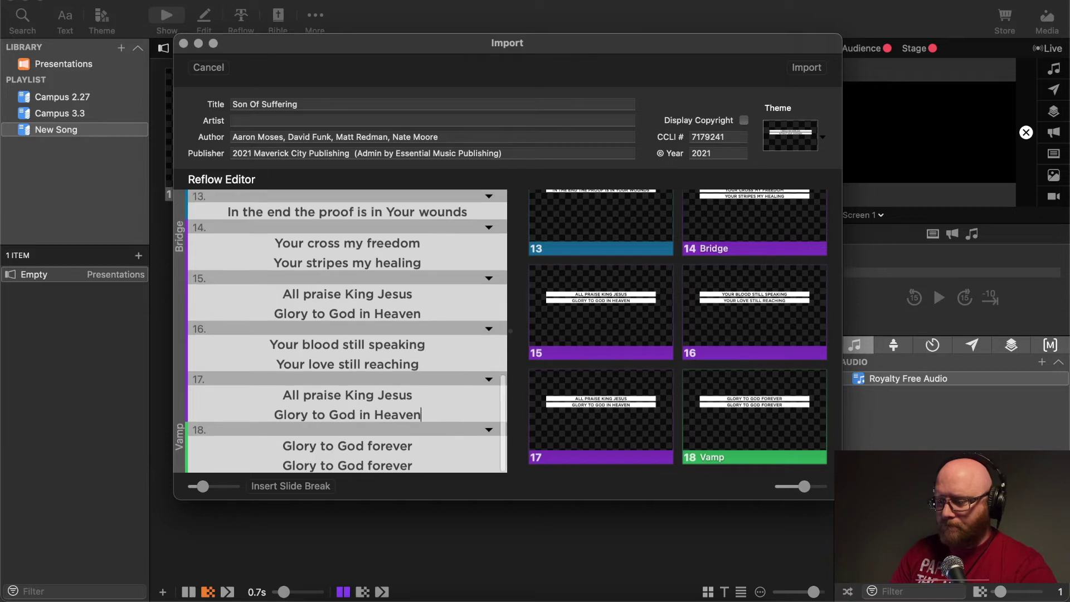
# Add three empty slides, 19 to 21, after the Vamp lyrics at the end of the song
pyautogui.scroll(-2, 360, 456)
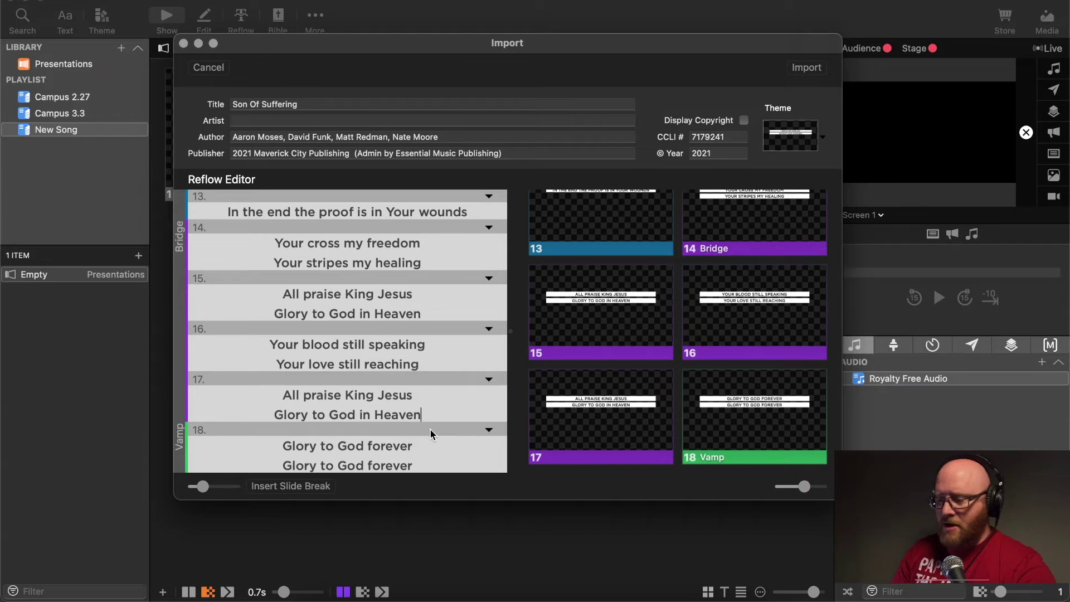
pyautogui.click(425, 467)
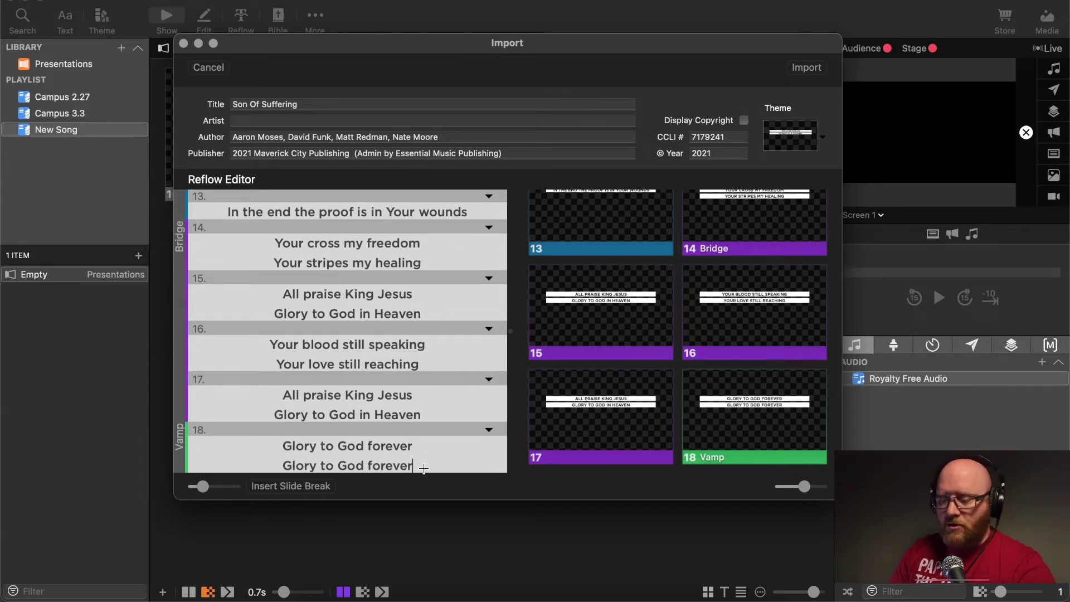
pyautogui.press('Return')
pyautogui.press('Return')
pyautogui.press('Return')
pyautogui.press('Return')
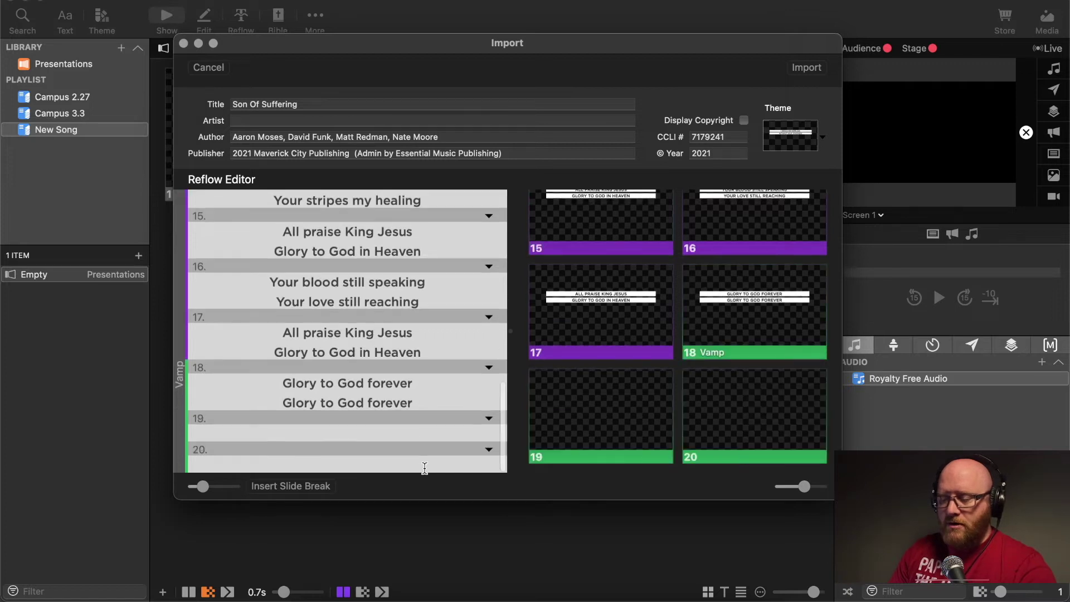
pyautogui.press('Return')
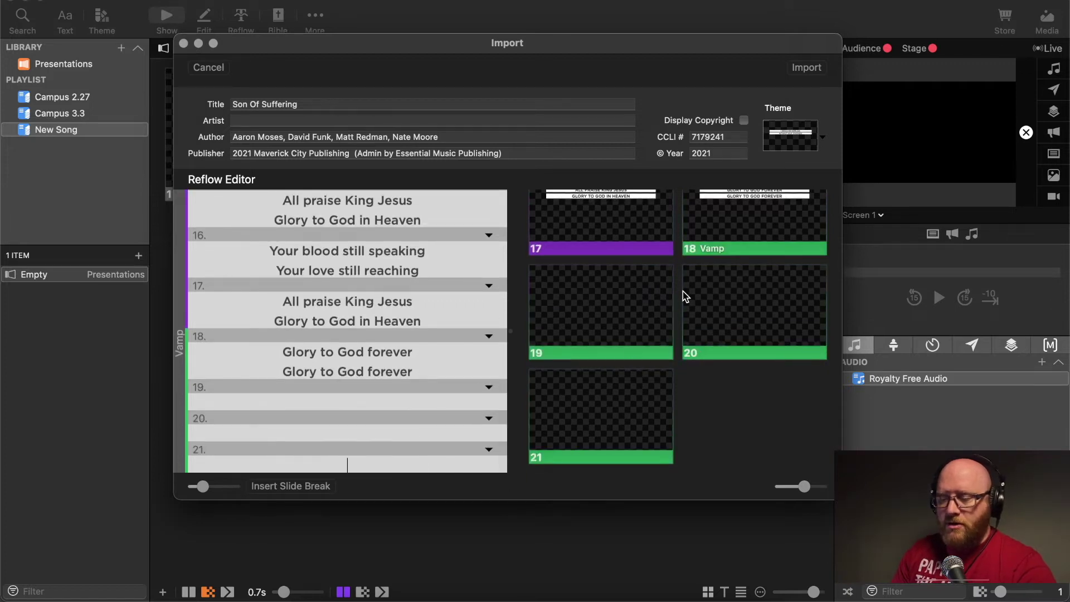
# Assign empty slide 19 to the Intro group and empty slide 20 to the Ending group
pyautogui.click(488, 388)
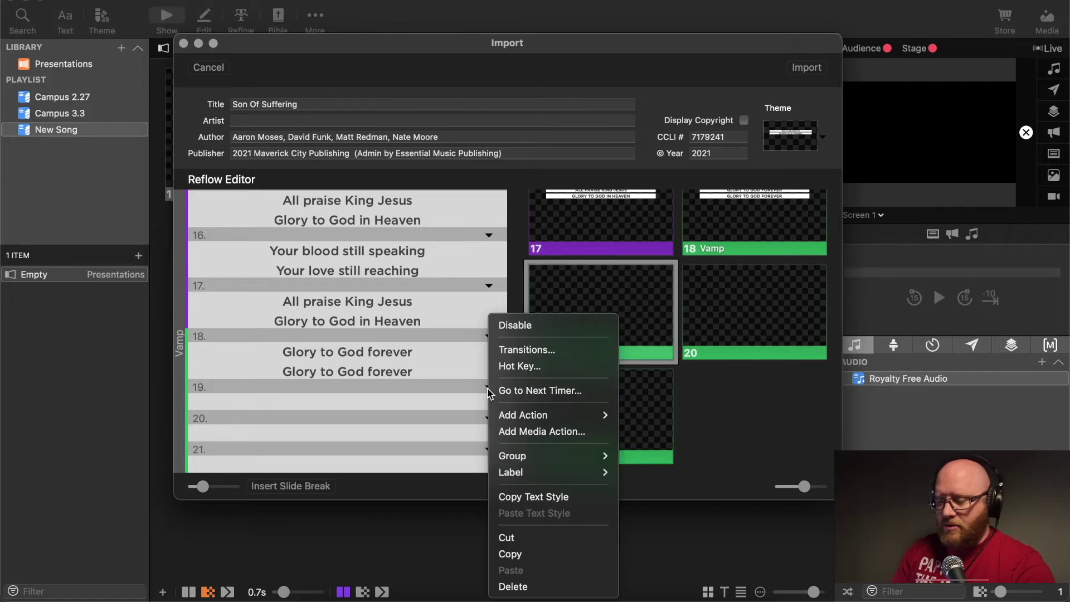
pyautogui.moveTo(506, 458)
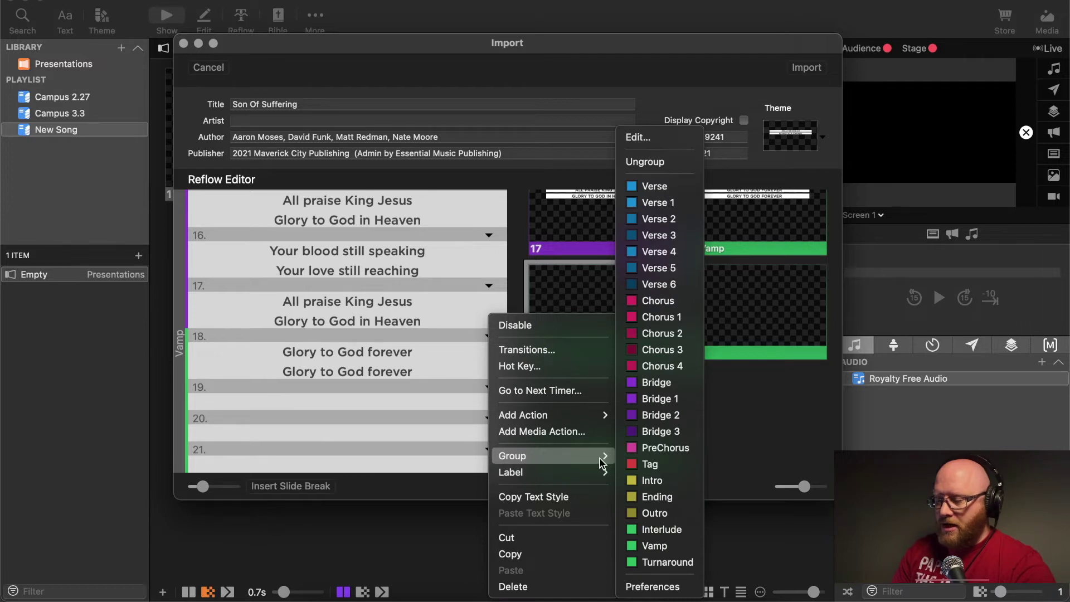
pyautogui.click(652, 482)
pyautogui.click(490, 419)
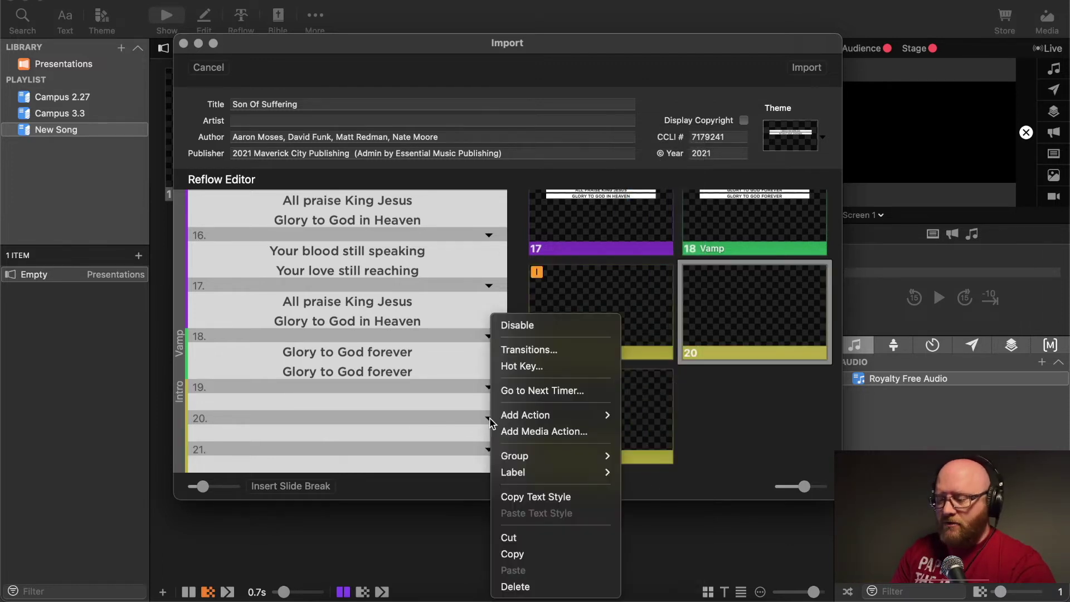
pyautogui.moveTo(519, 457)
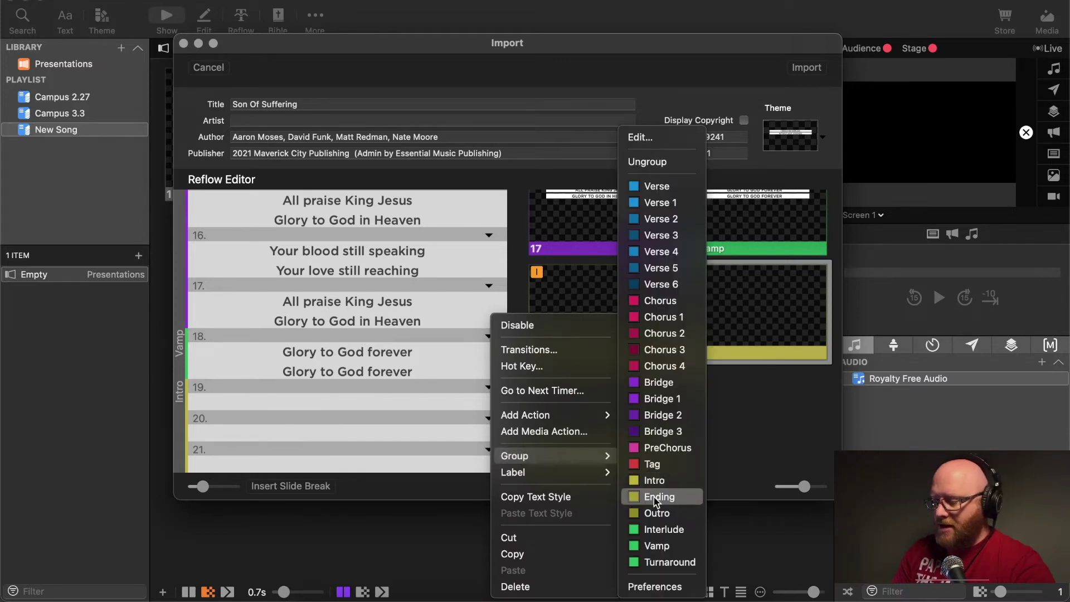
pyautogui.click(656, 498)
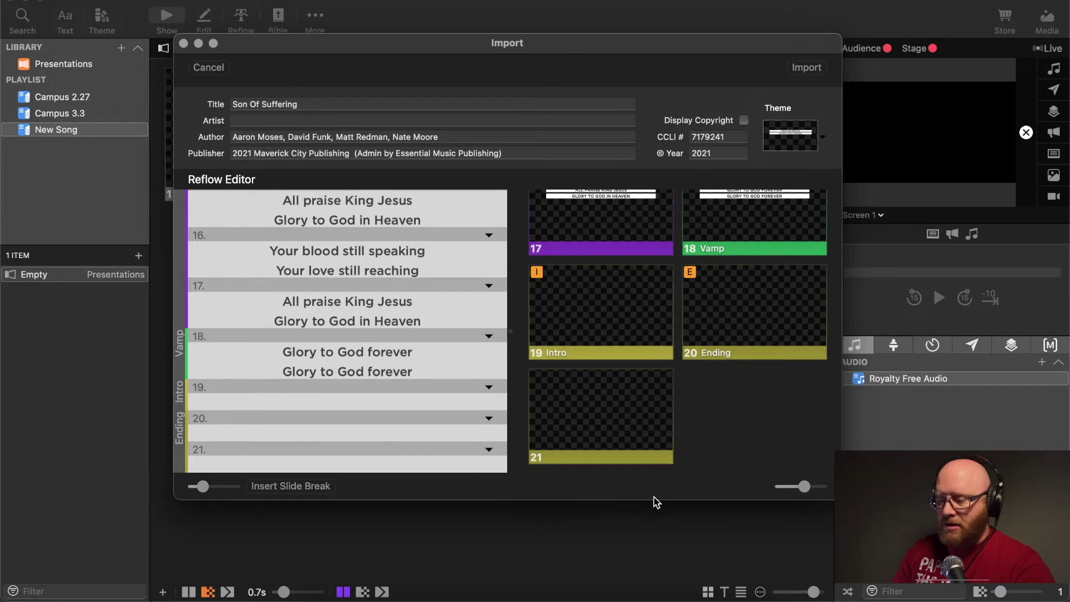
# Give empty slide 21 a custom group named Blank in black and save it to the global groups
pyautogui.click(490, 451)
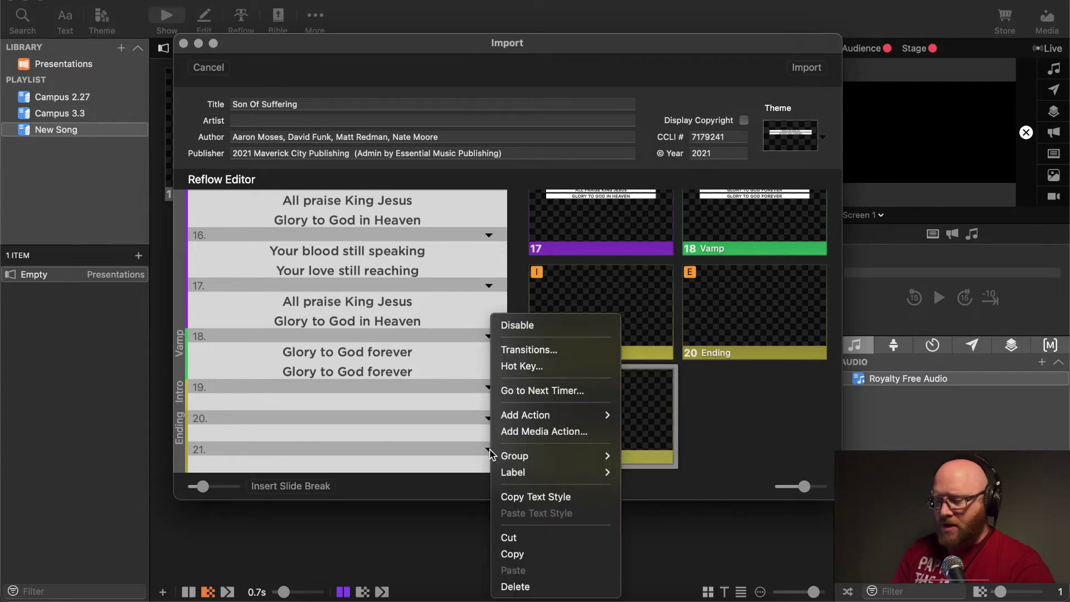
pyautogui.moveTo(521, 459)
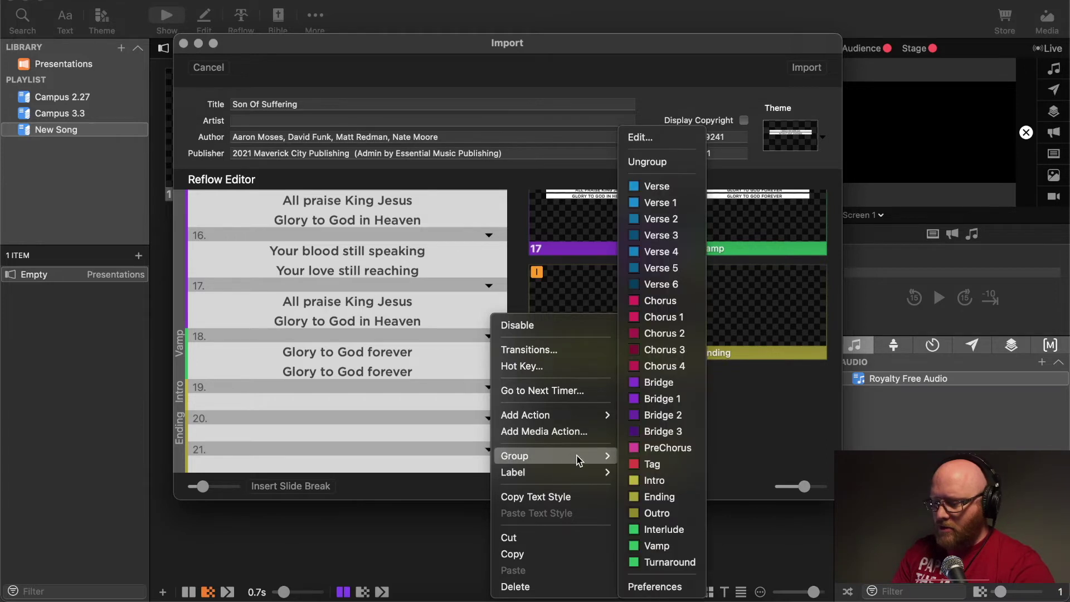
pyautogui.click(641, 138)
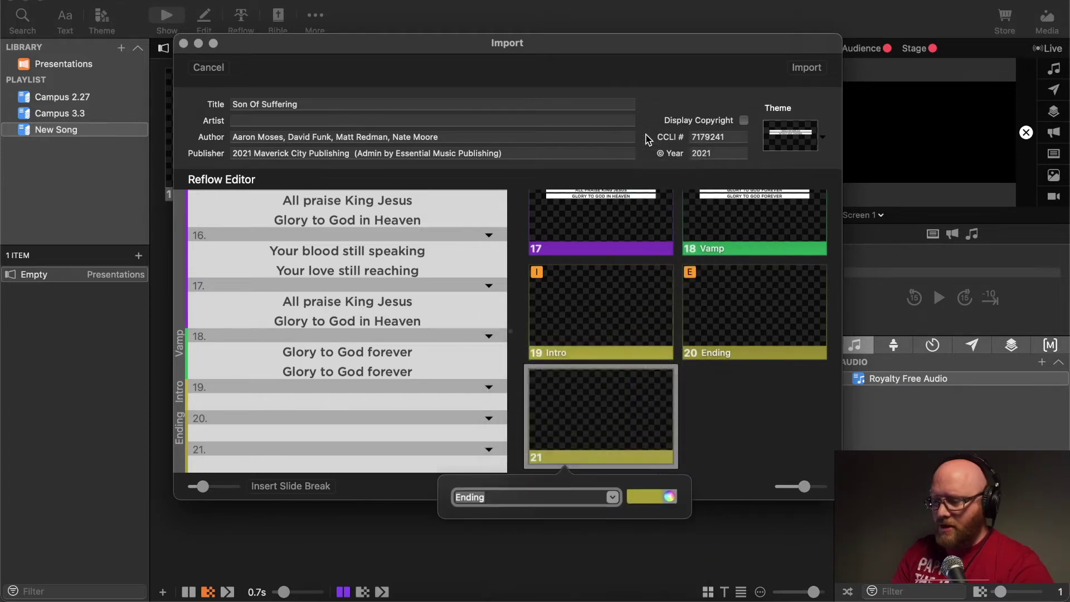
pyautogui.write('Blank')
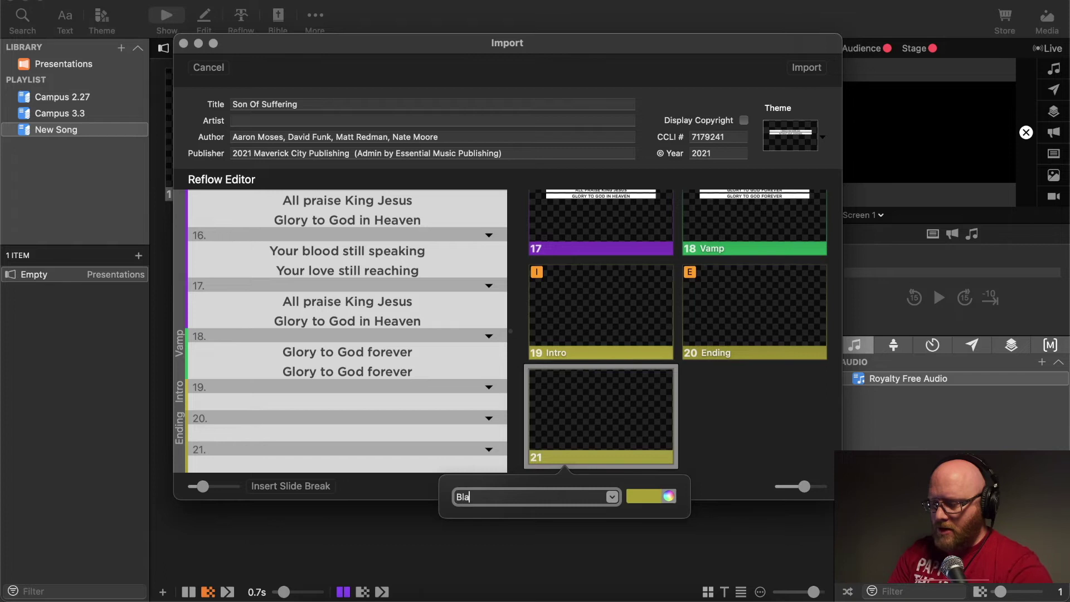
pyautogui.click(653, 496)
pyautogui.click(567, 579)
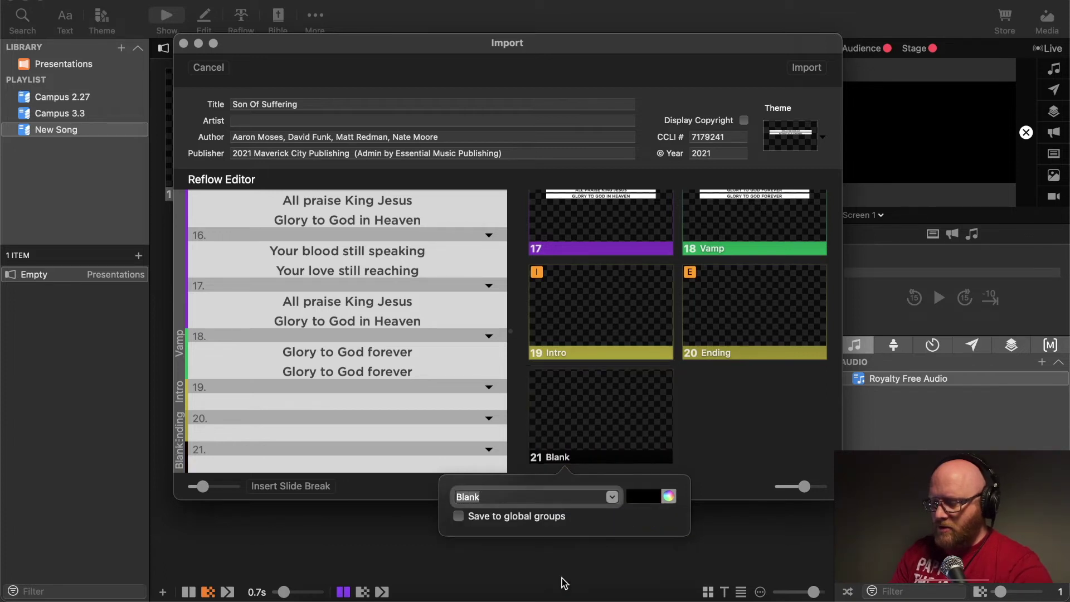
pyautogui.click(458, 516)
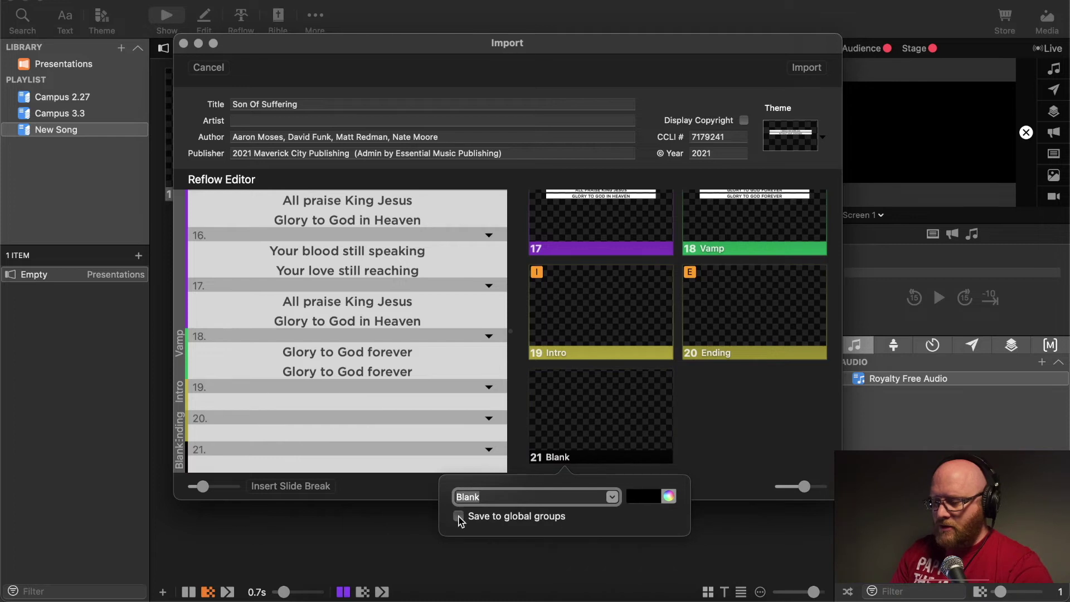
pyautogui.click(694, 451)
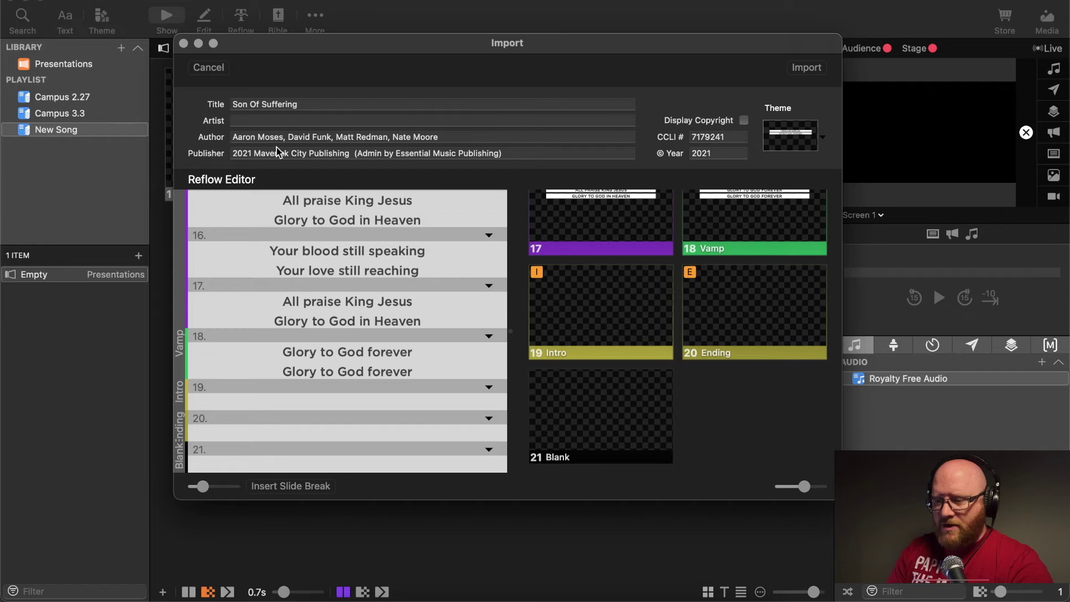
# Import the song and open Son Of Suffering in the New Song playlist to review its slides
pyautogui.click(812, 74)
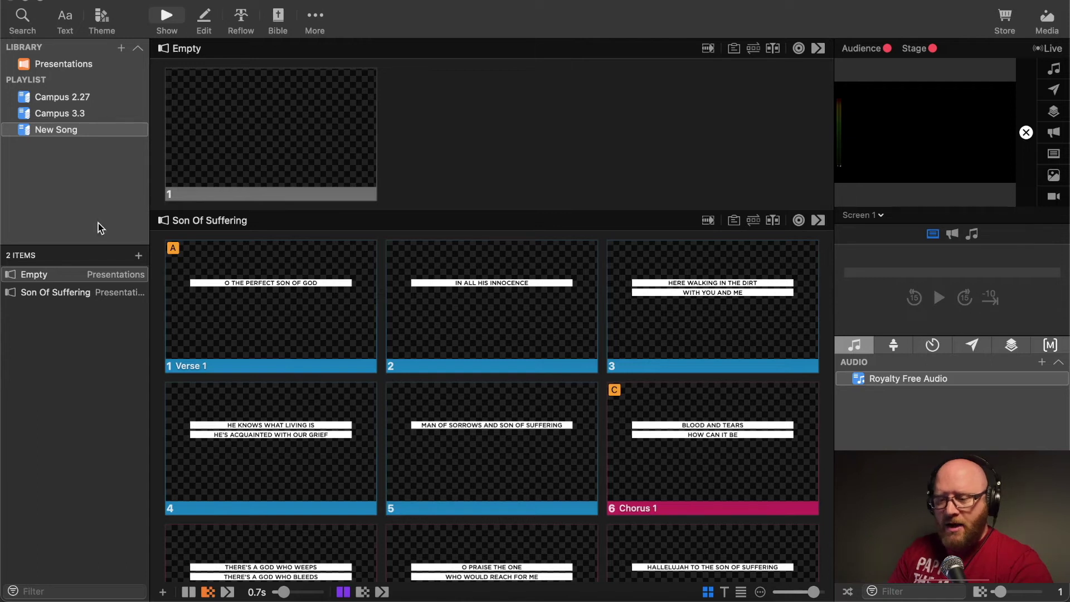
pyautogui.click(59, 292)
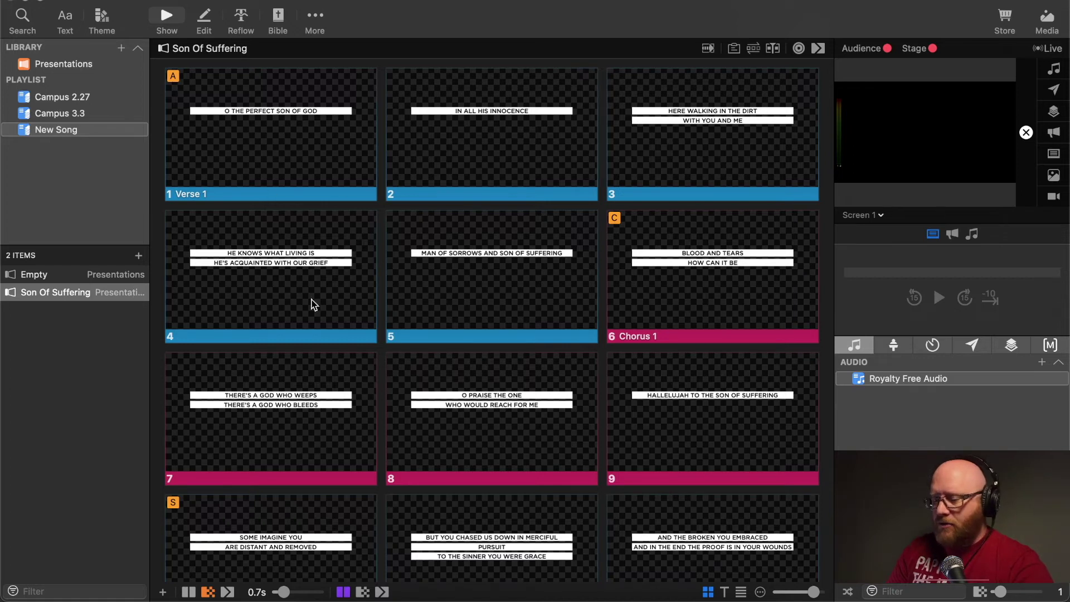
pyautogui.scroll(-10, 314, 304)
pyautogui.scroll(5, 314, 304)
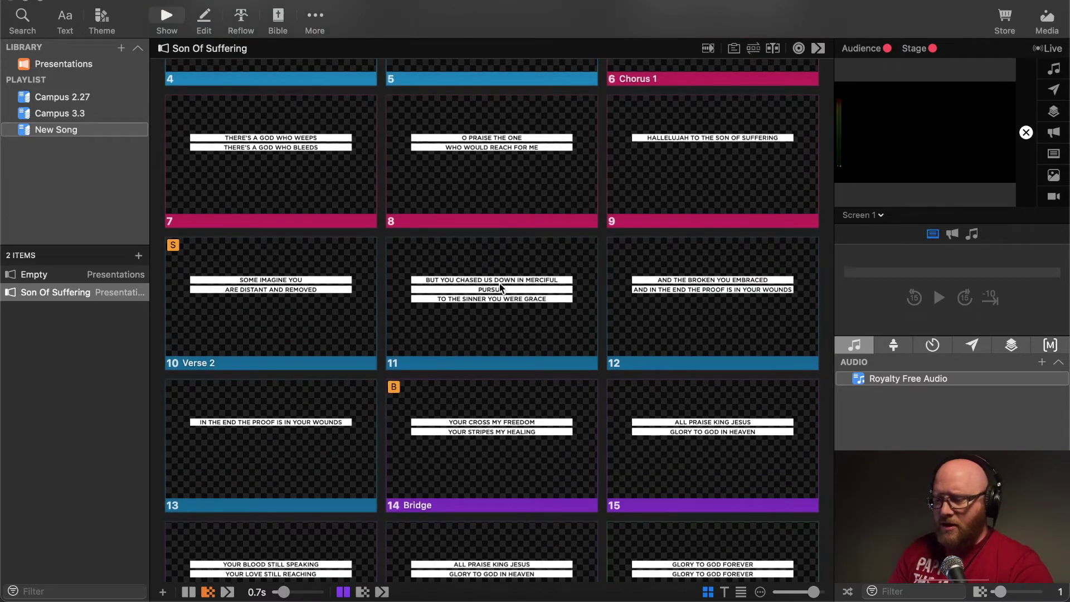
# Reflow slide 11 so "in merciful pursuit" starts a new line and "To the sinner You were grace" sits on its own slide
pyautogui.click(241, 17)
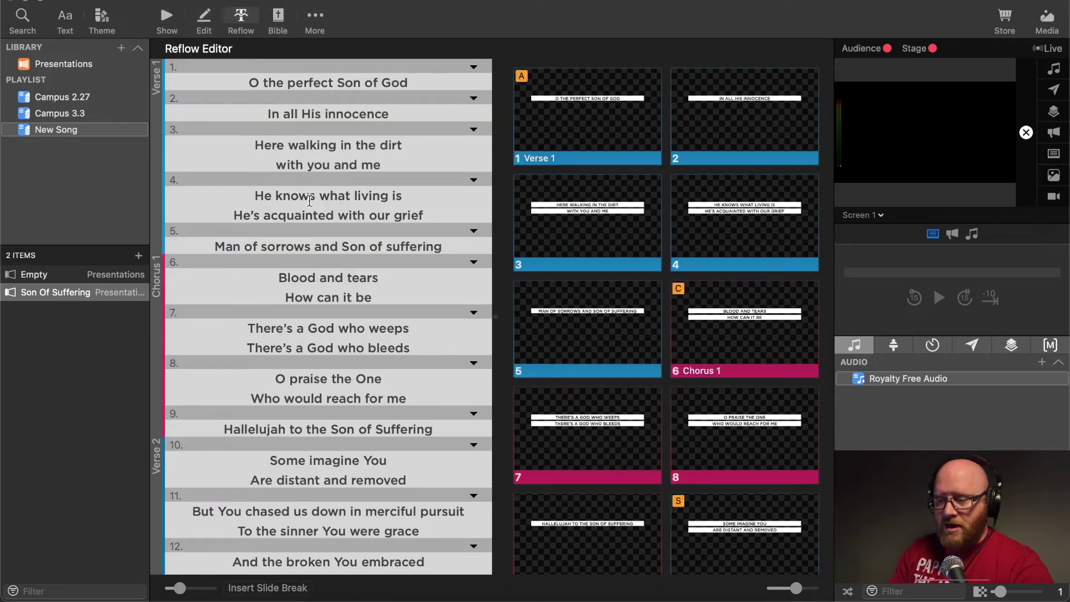
pyautogui.scroll(-8, 314, 259)
pyautogui.scroll(10, 313, 255)
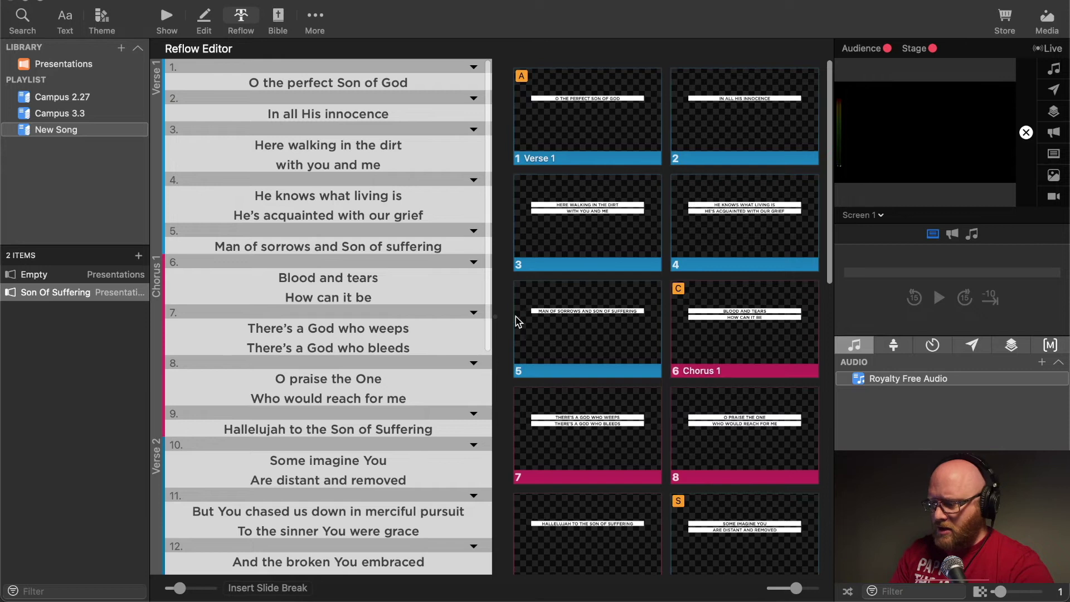
pyautogui.scroll(-5, 717, 405)
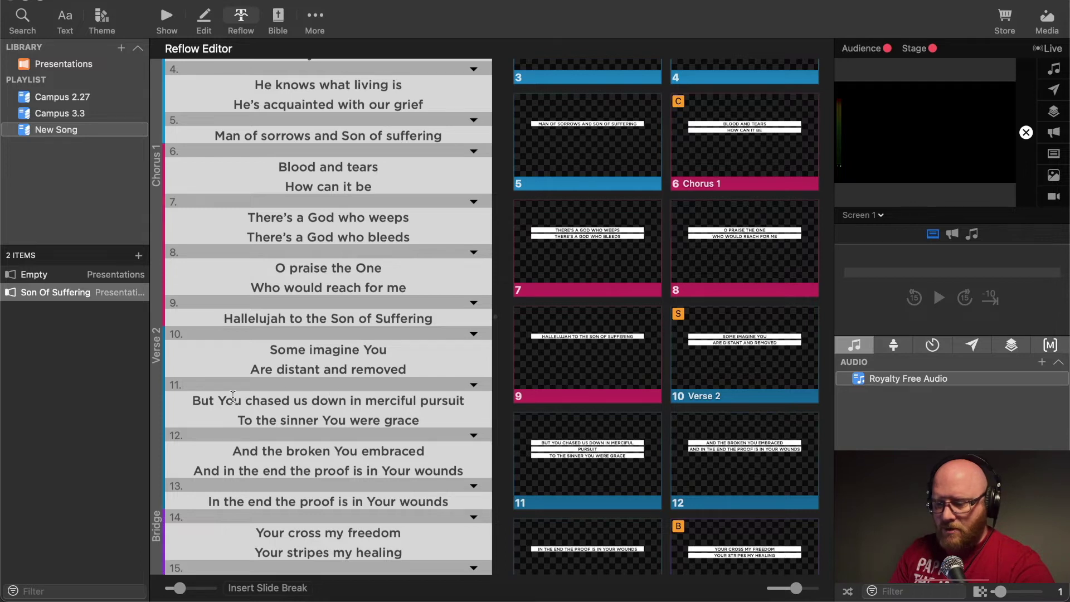
pyautogui.click(351, 400)
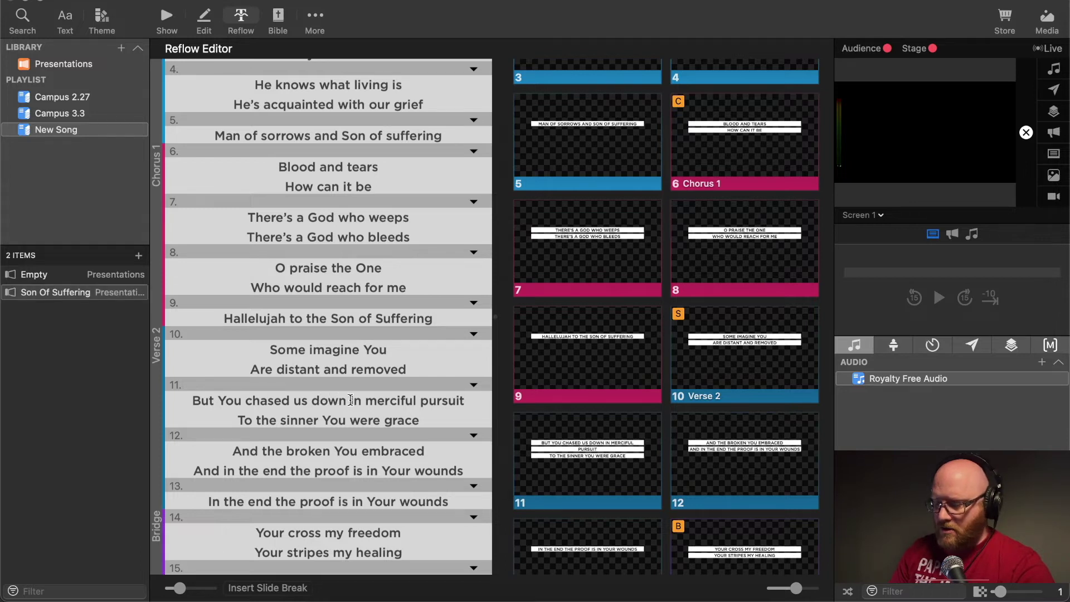
pyautogui.press('Return')
pyautogui.click(396, 420)
pyautogui.press('Return')
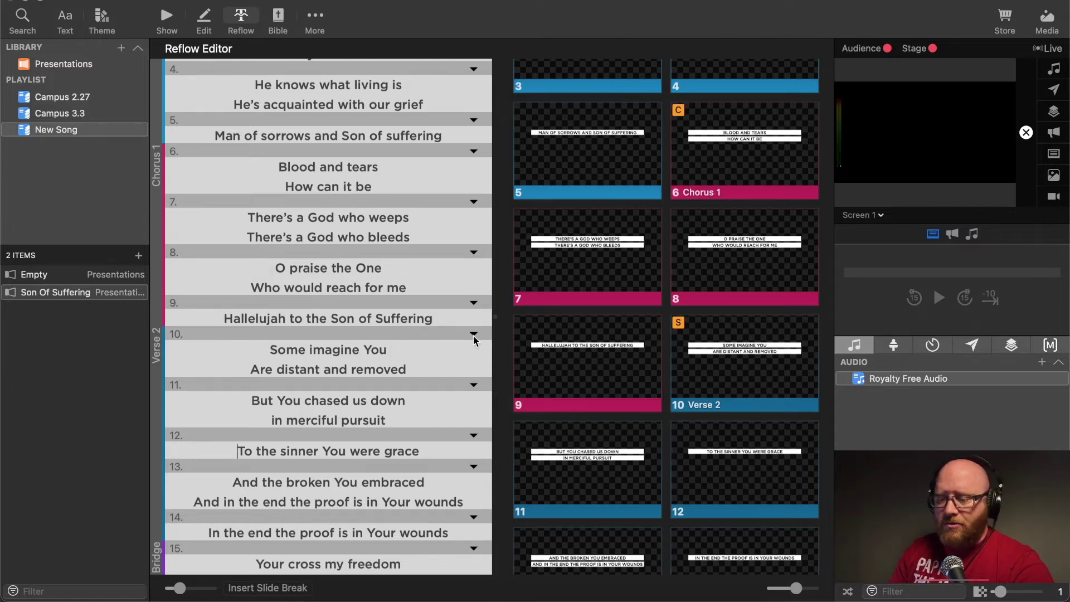
# Break slide 9's lyric into the lines "Hallelujah" and "to the Son of Suffering", and check the reflowed slides in the Show view
pyautogui.click(289, 318)
pyautogui.press('Return')
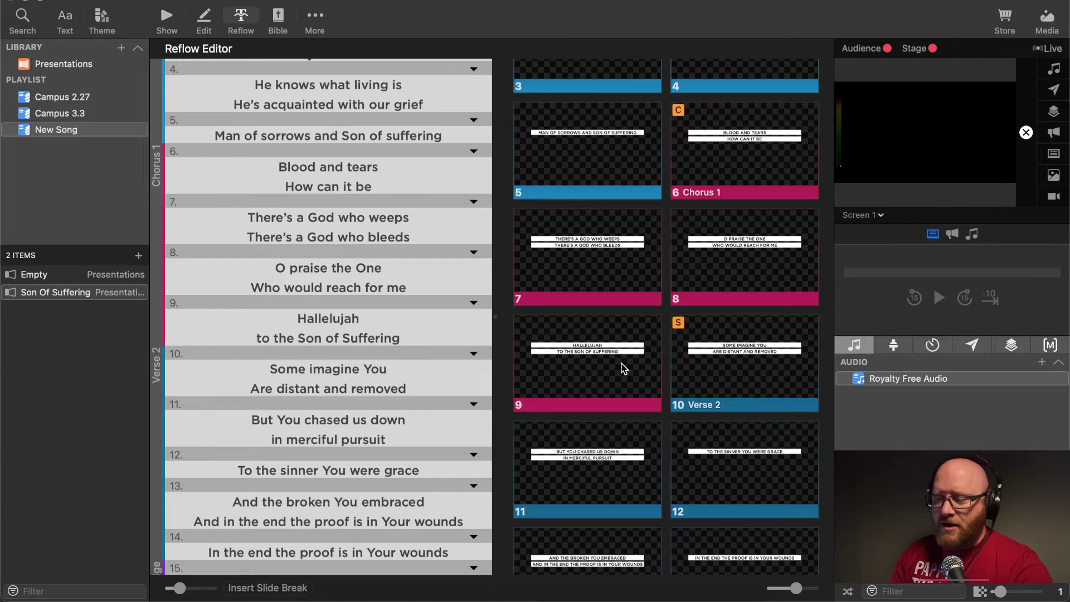
pyautogui.click(167, 20)
pyautogui.scroll(10, 551, 163)
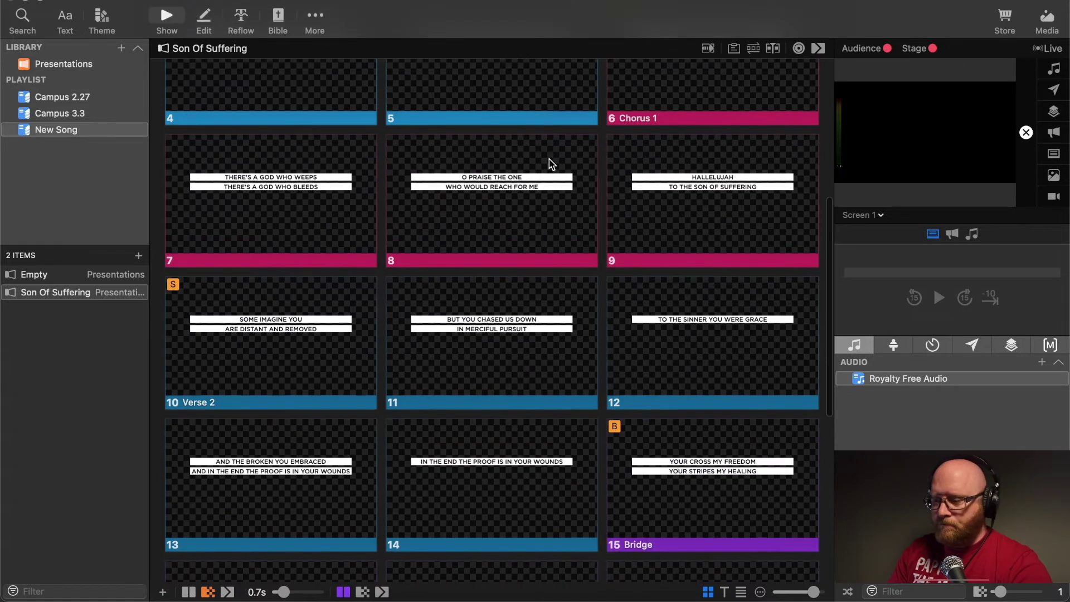
pyautogui.scroll(-2, 551, 164)
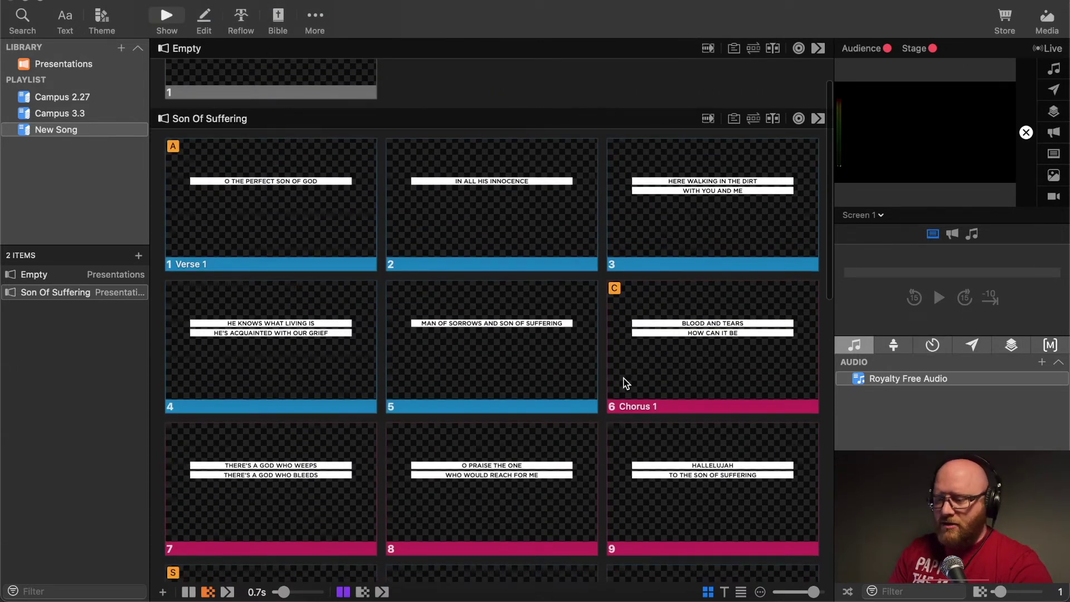
pyautogui.scroll(-6, 624, 383)
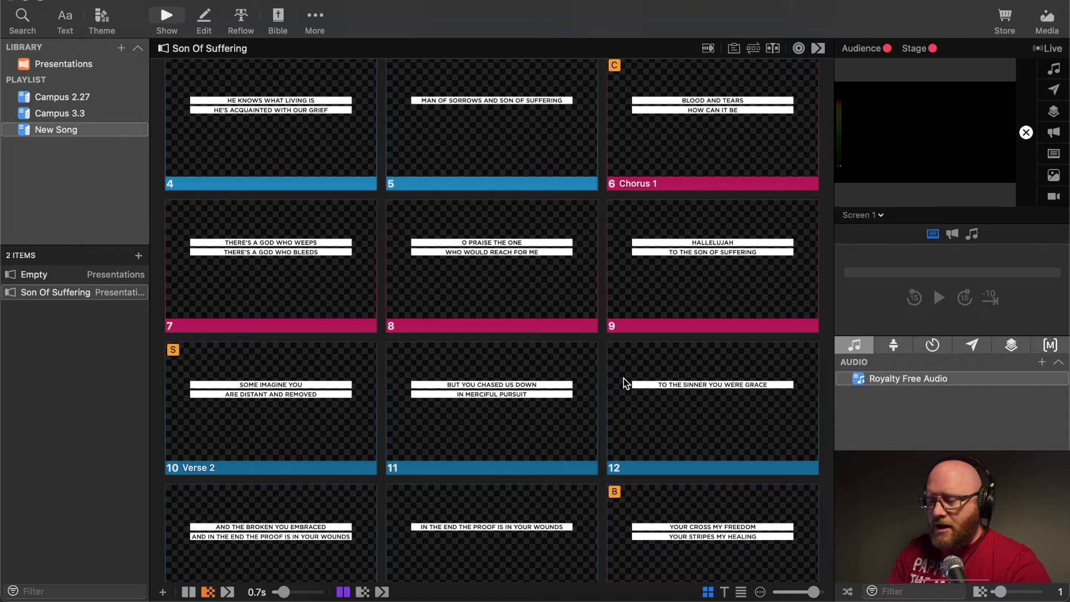
pyautogui.scroll(-3, 624, 382)
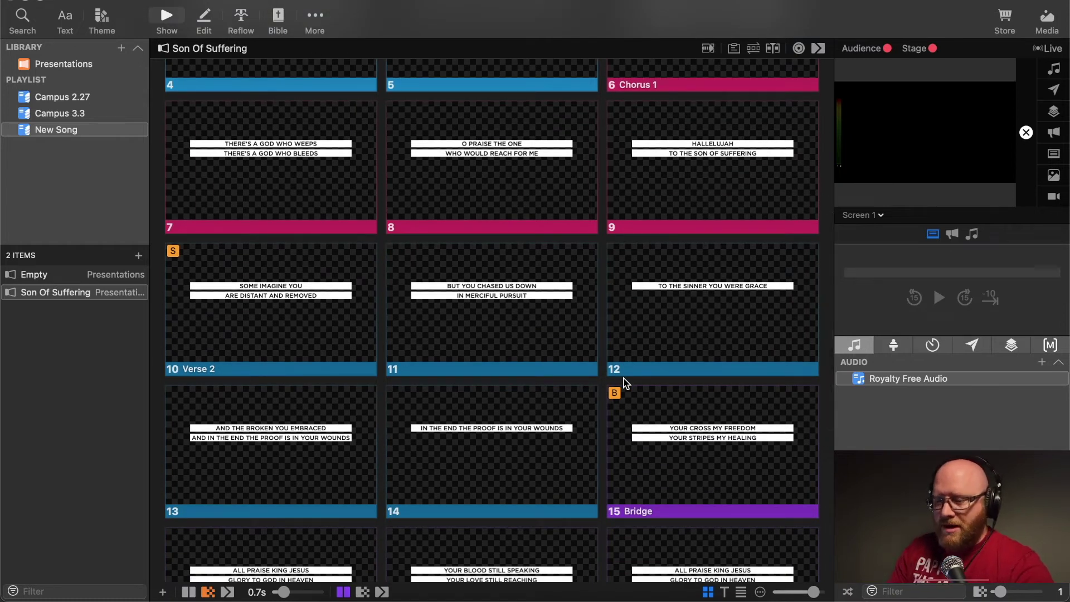
pyautogui.scroll(8, 624, 382)
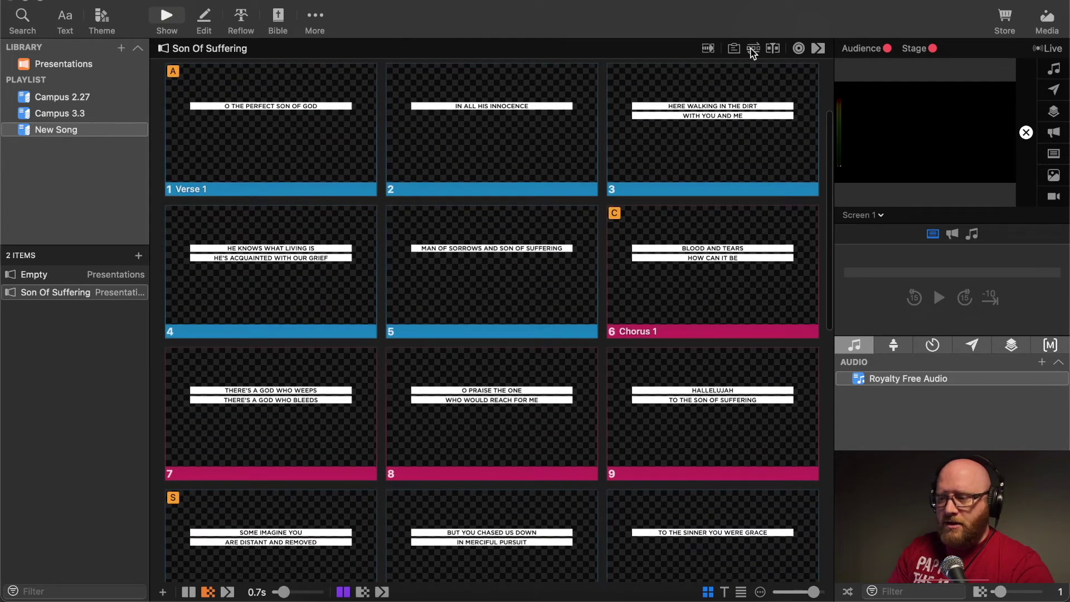
# Create a new arrangement of the song named Arrangement 1 and widen the playlist sidebar to fit the full item name
pyautogui.click(753, 49)
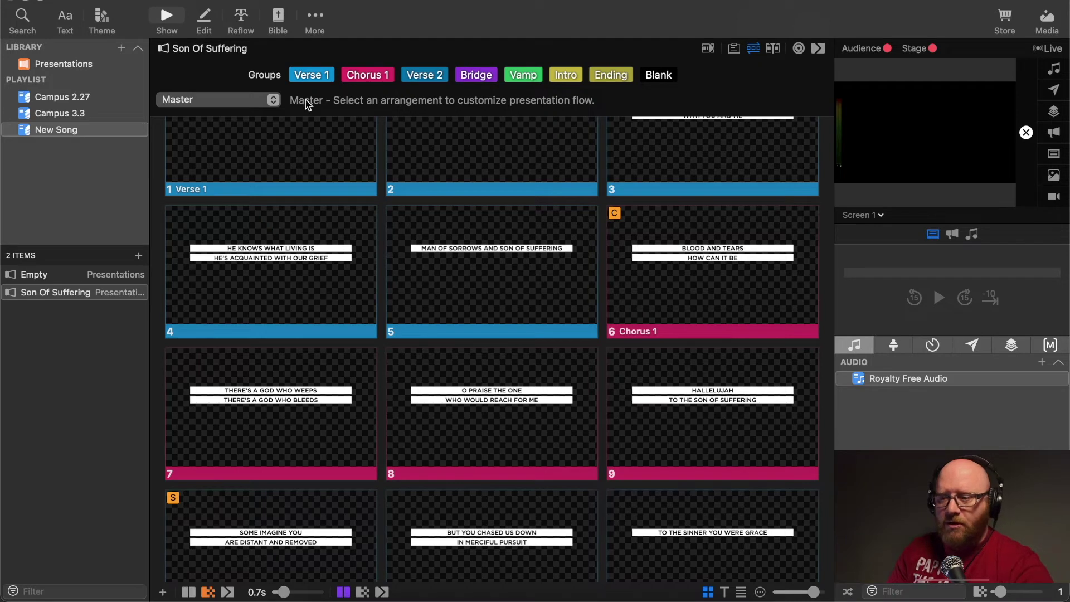
pyautogui.click(274, 100)
pyautogui.click(230, 125)
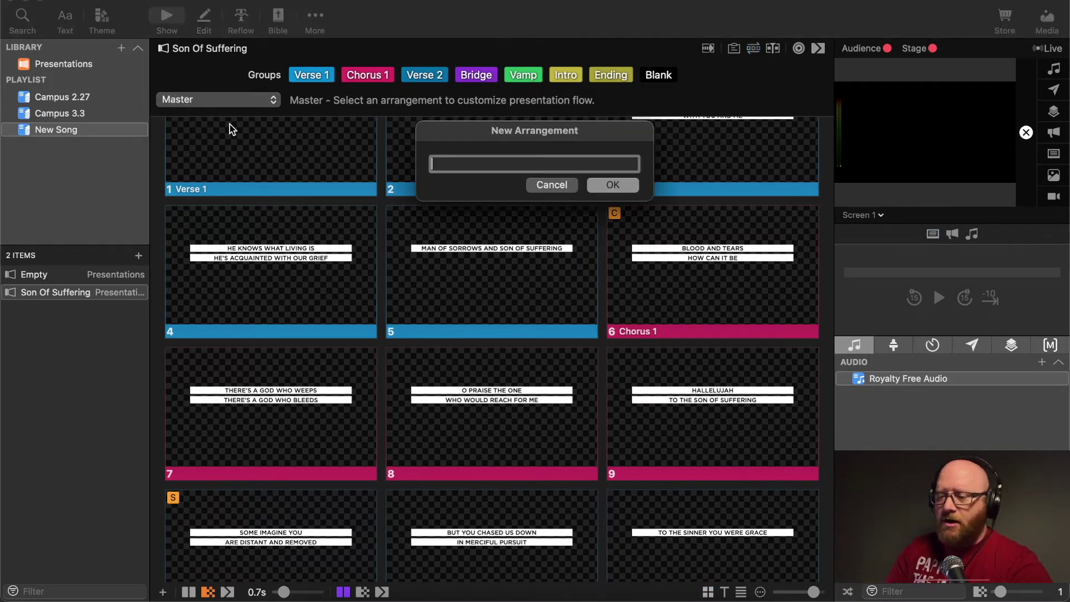
pyautogui.write('Arr')
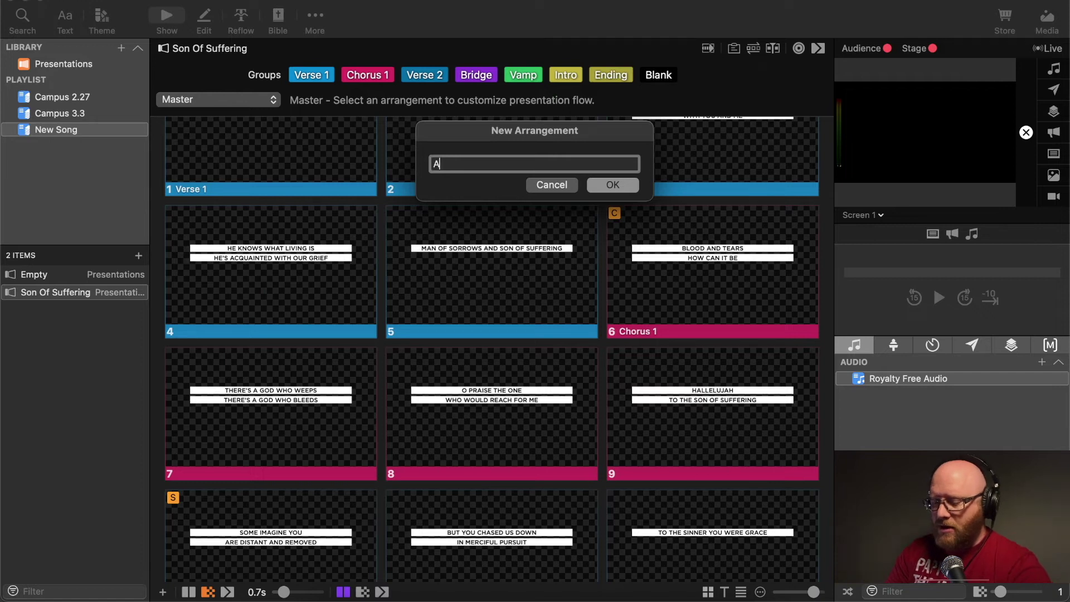
pyautogui.write('gement1')
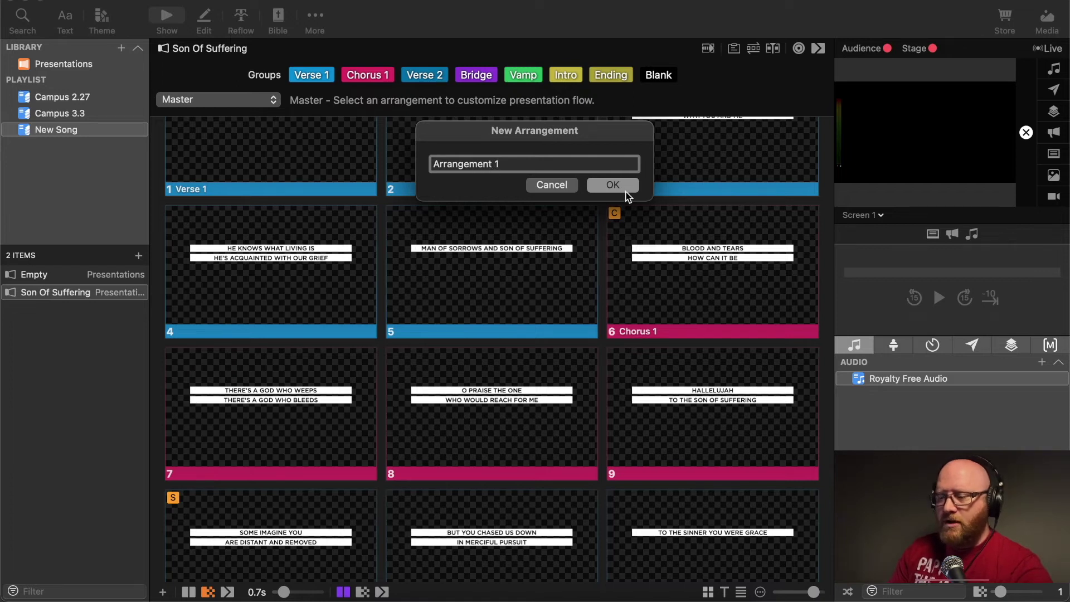
pyautogui.click(591, 185)
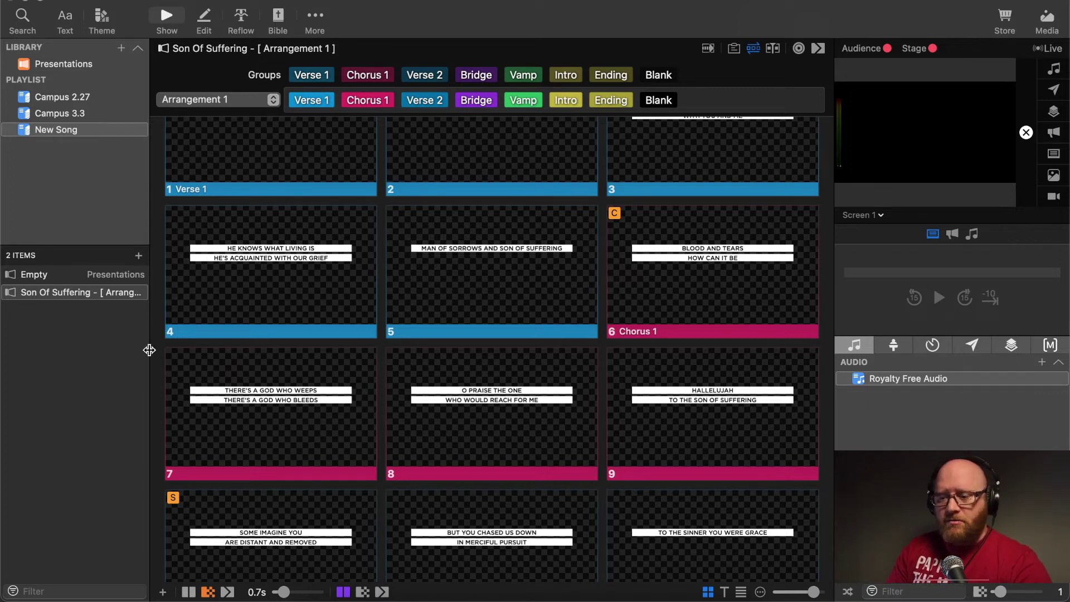
pyautogui.moveTo(149, 350); pyautogui.dragTo(228, 349)
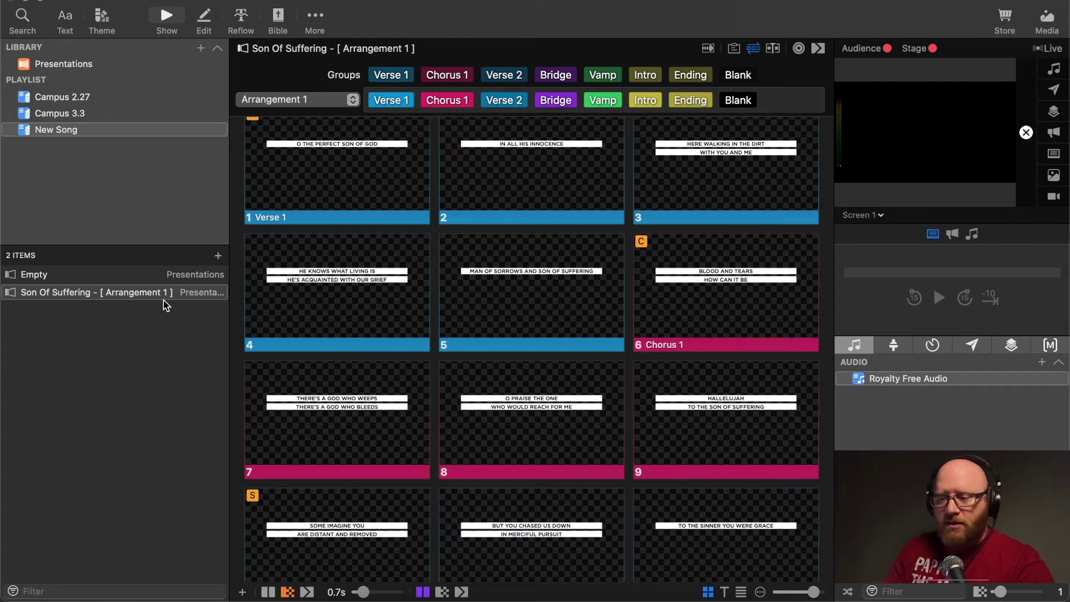
pyautogui.moveTo(228, 323); pyautogui.dragTo(179, 328)
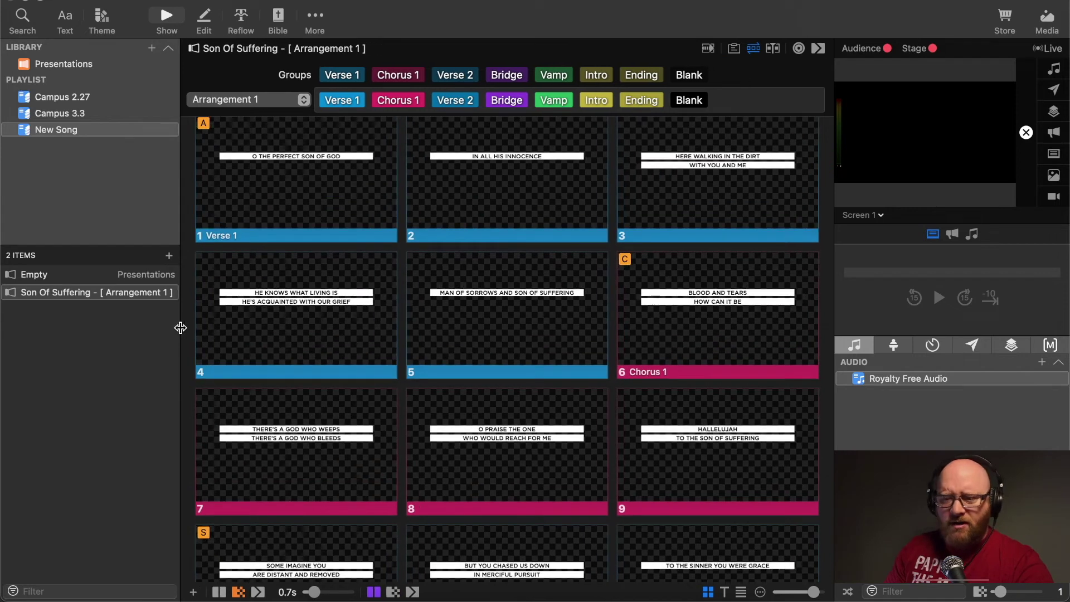
# Find Son Of Suffering among the local presentations and add a second copy of it to the New Song playlist
pyautogui.click(22, 21)
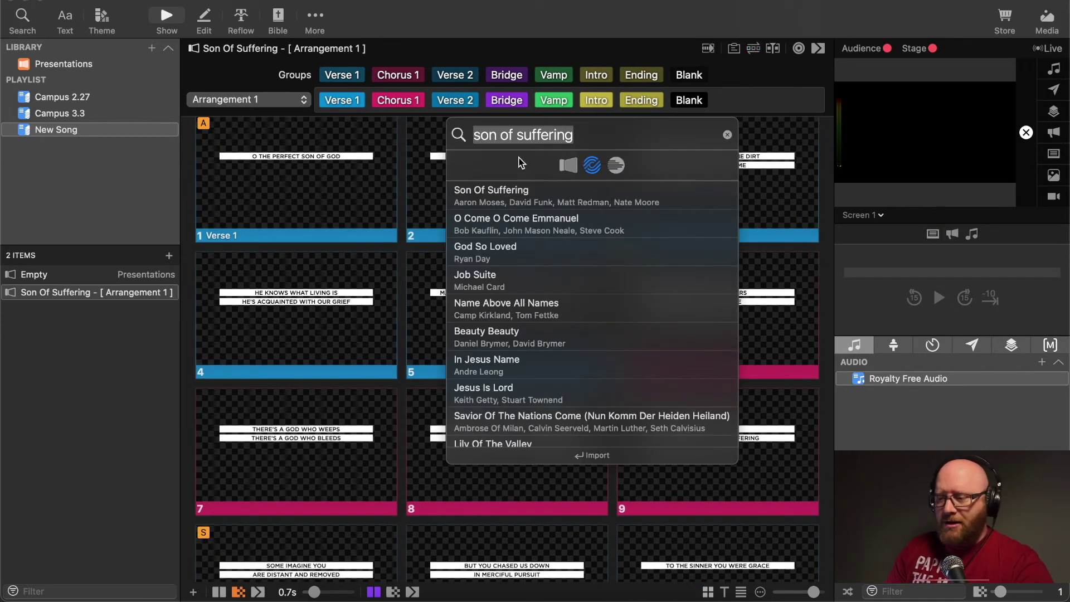
pyautogui.click(568, 166)
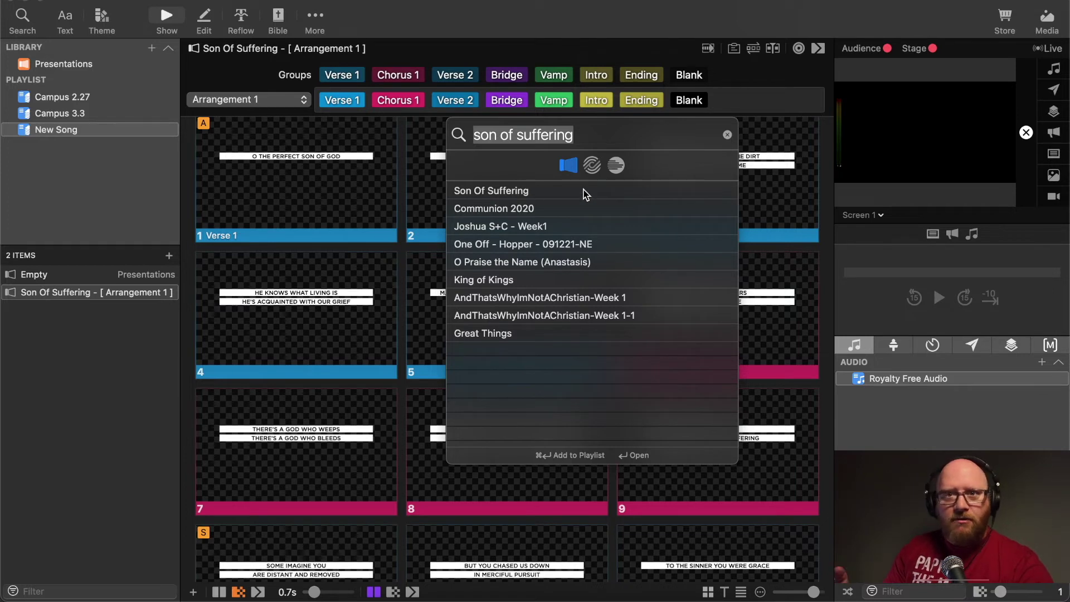
pyautogui.moveTo(480, 192); pyautogui.dragTo(91, 341)
pyautogui.press('Escape')
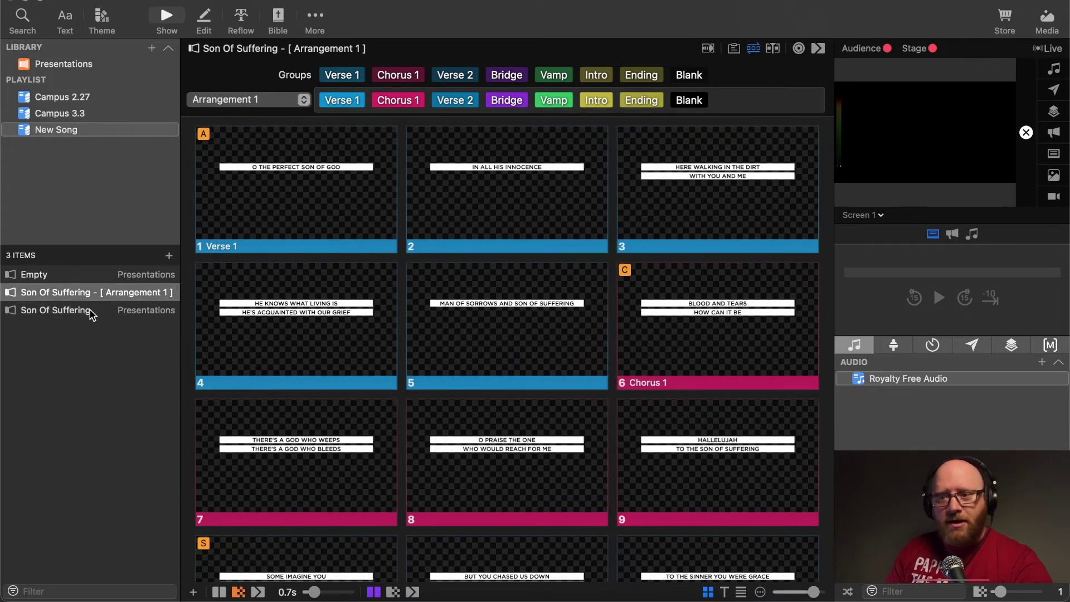
# Look at the arrangements offered for the second Son Of Suffering copy without choosing one, and delete that copy from the playlist
pyautogui.click(73, 315)
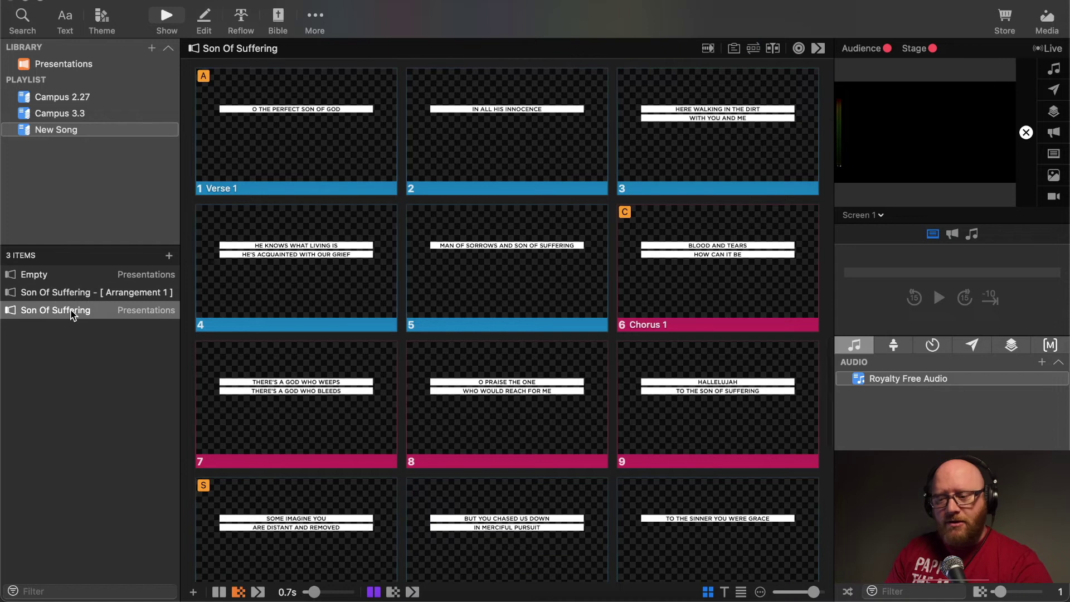
pyautogui.click(754, 50)
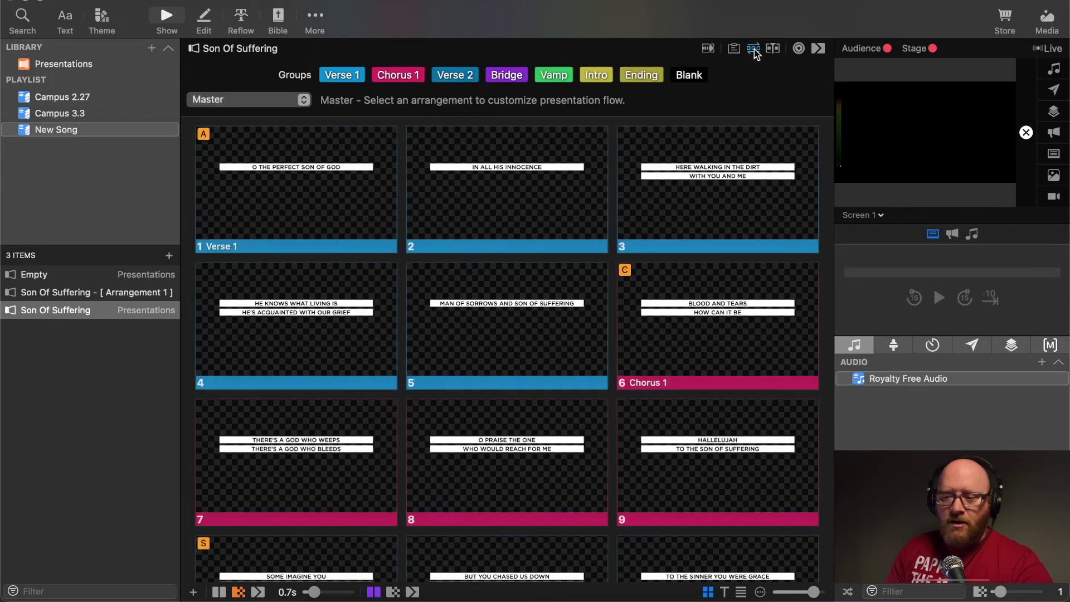
pyautogui.click(290, 102)
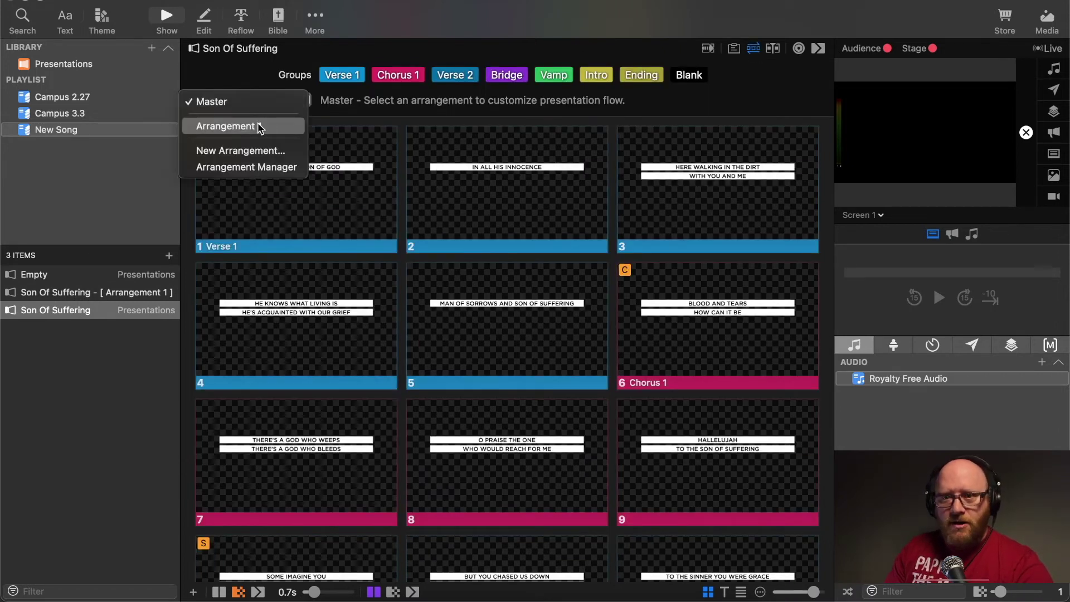
pyautogui.click(340, 103)
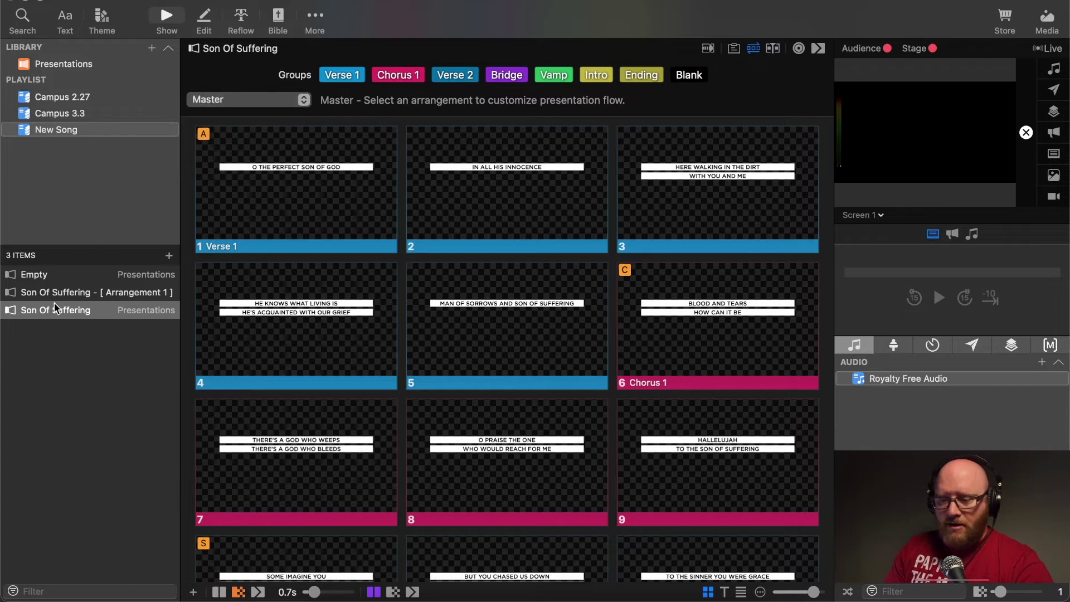
pyautogui.rightClick(36, 312)
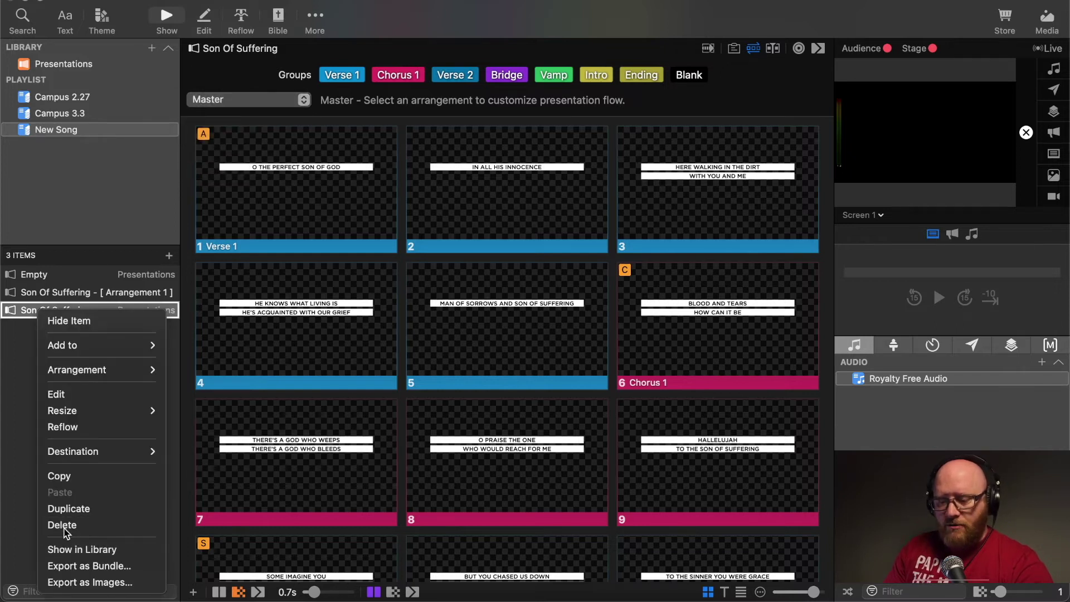
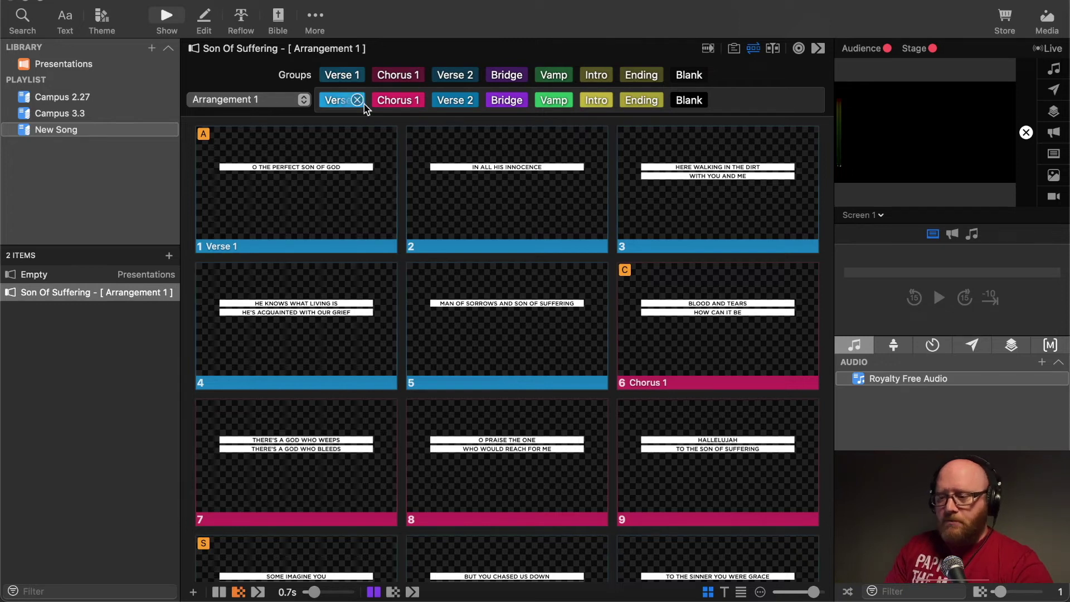
# Remove the Intro and Blank groups from the end of Arrangement 1 and place Intro before Verse 1
pyautogui.click(607, 99)
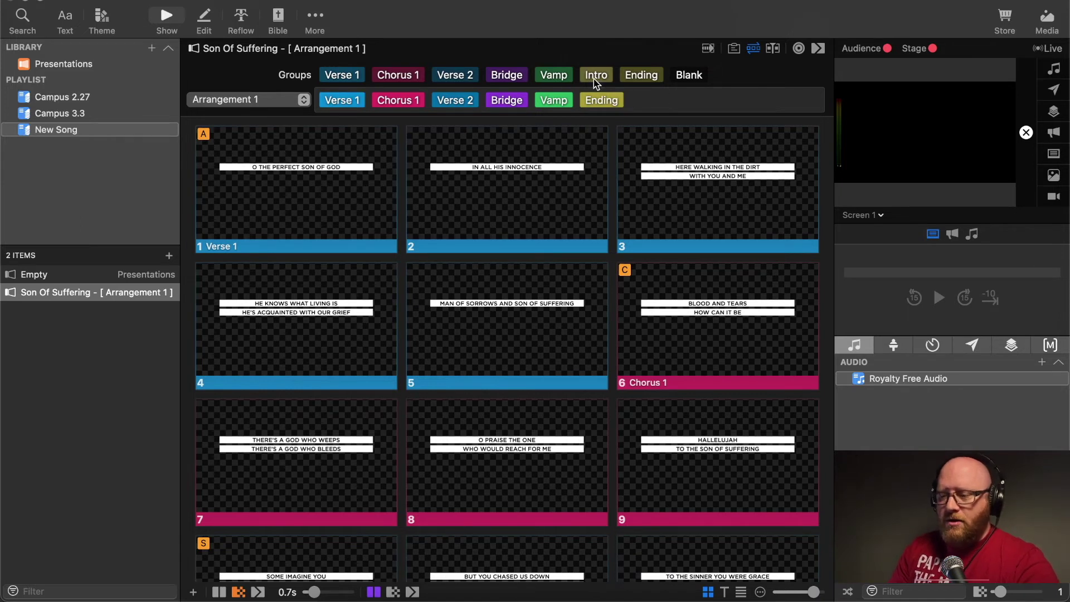
pyautogui.moveTo(602, 79); pyautogui.dragTo(326, 105)
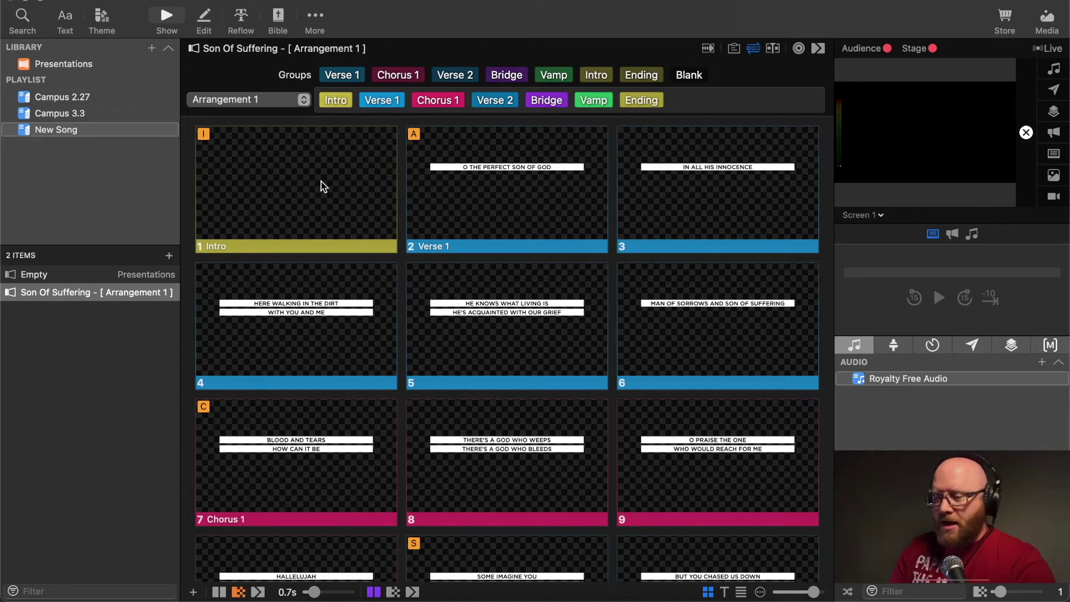
# Add a Clear All action and the Clear Message macro to the empty Intro slide
pyautogui.rightClick(295, 154)
pyautogui.moveTo(350, 310)
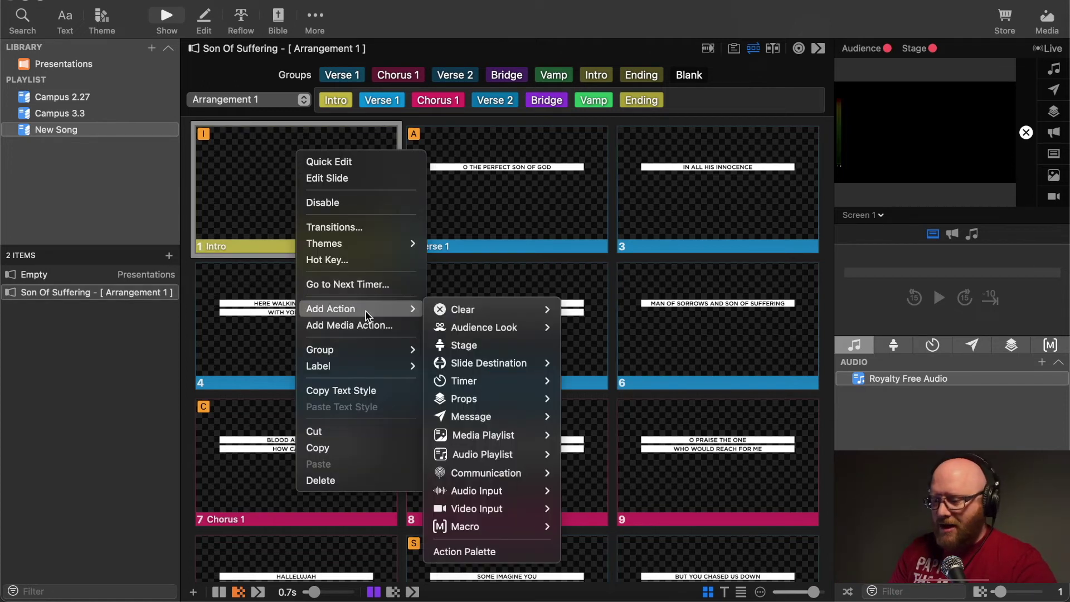
pyautogui.moveTo(508, 322)
pyautogui.moveTo(537, 310)
pyautogui.moveTo(613, 308)
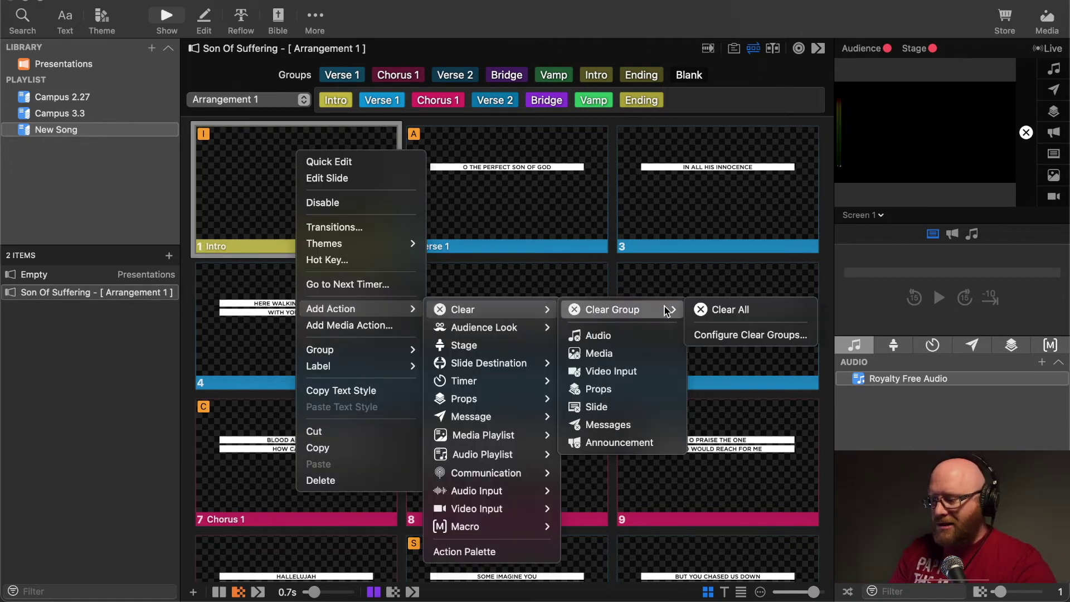
pyautogui.click(721, 308)
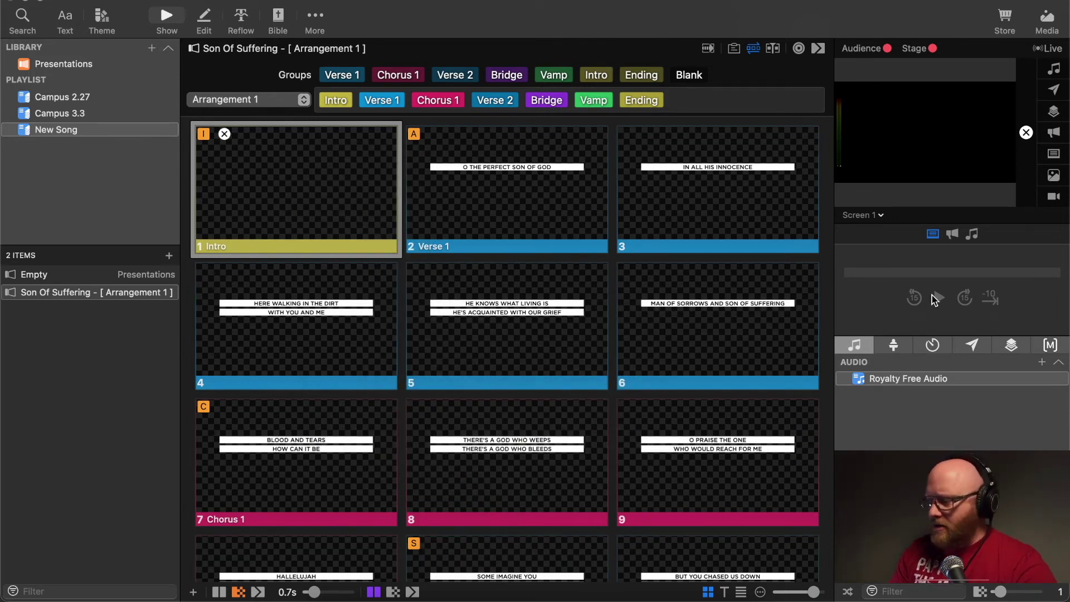
pyautogui.click(1049, 346)
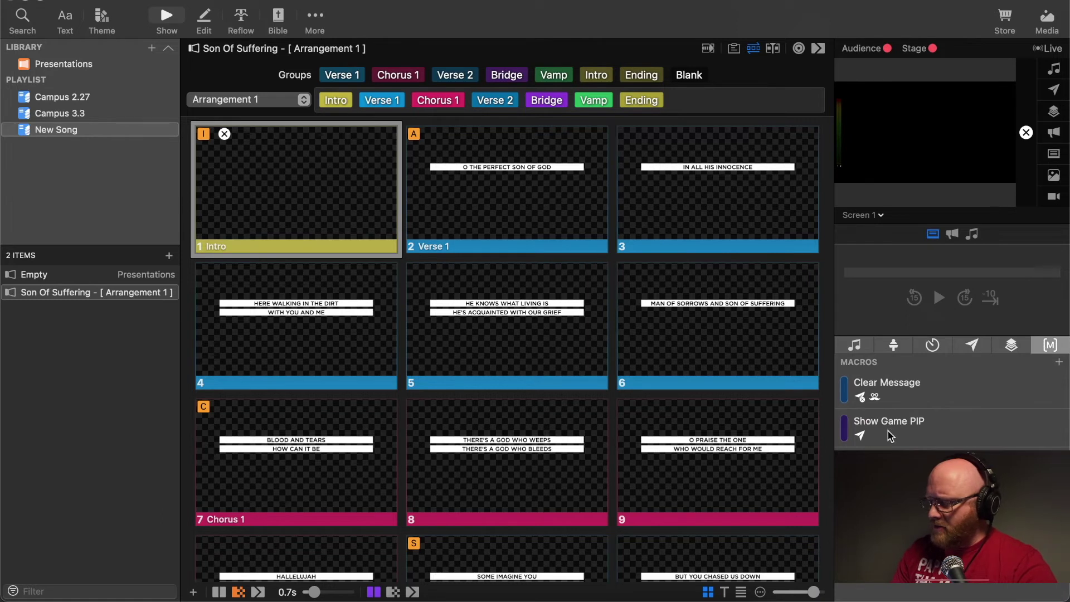
pyautogui.moveTo(894, 393); pyautogui.dragTo(273, 202)
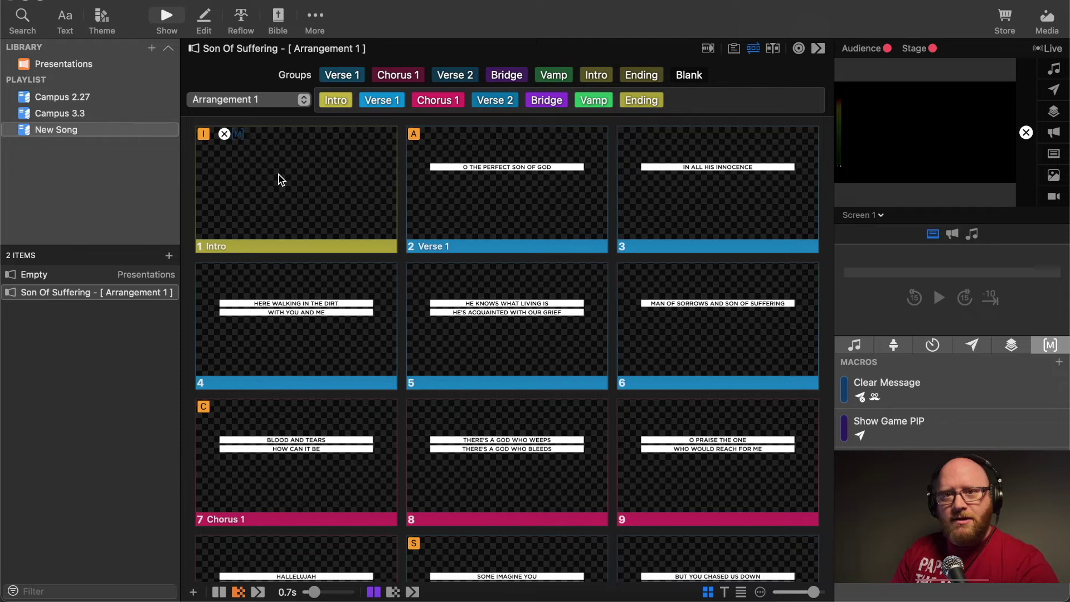
# Add a second Intro group before Verse 1 in Arrangement 1
pyautogui.moveTo(599, 93)
pyautogui.moveTo(596, 75); pyautogui.dragTo(356, 102)
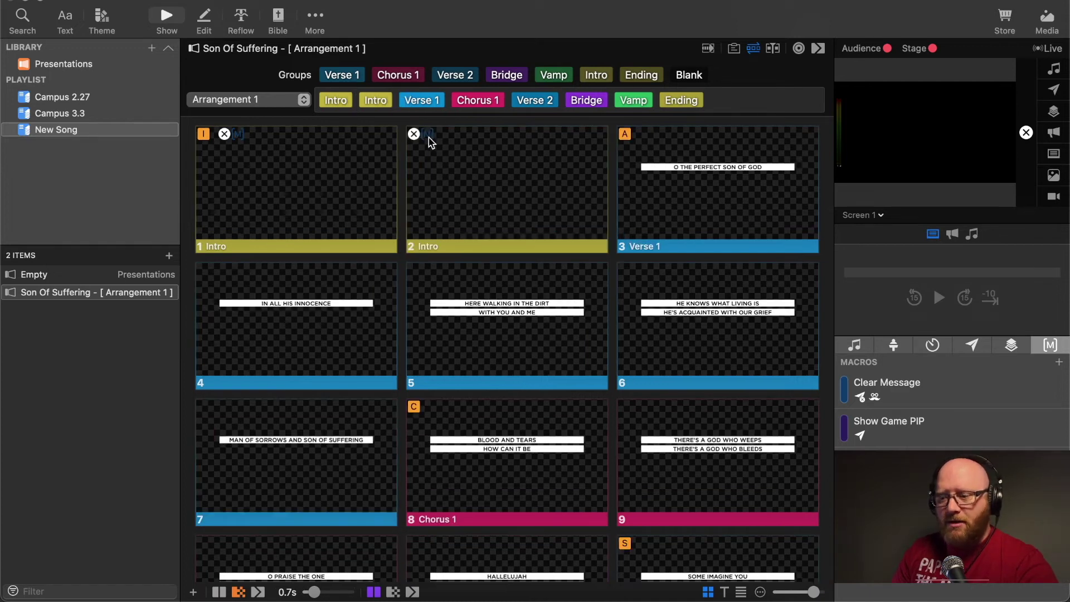
# Remove the Clear All action and the Clear Message macro from the Intro slide
pyautogui.rightClick(447, 169)
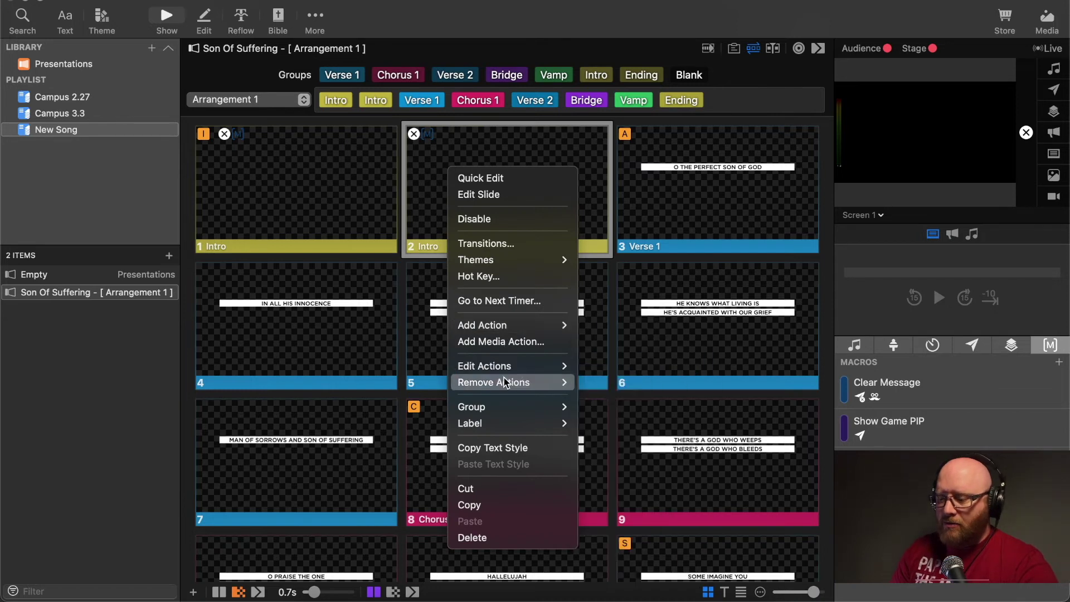
pyautogui.moveTo(504, 381)
pyautogui.click(600, 383)
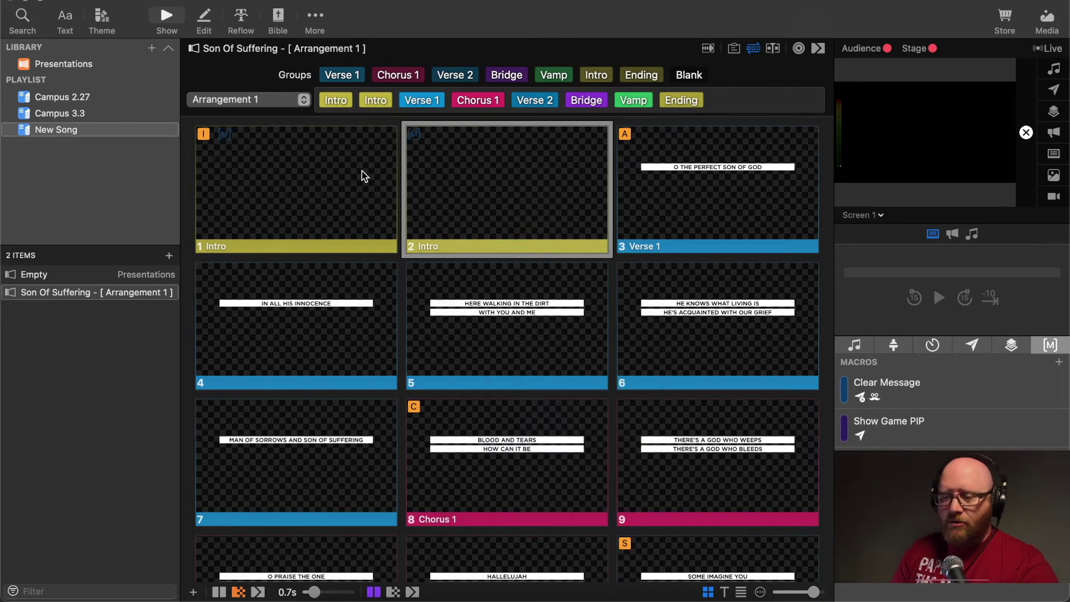
pyautogui.rightClick(483, 174)
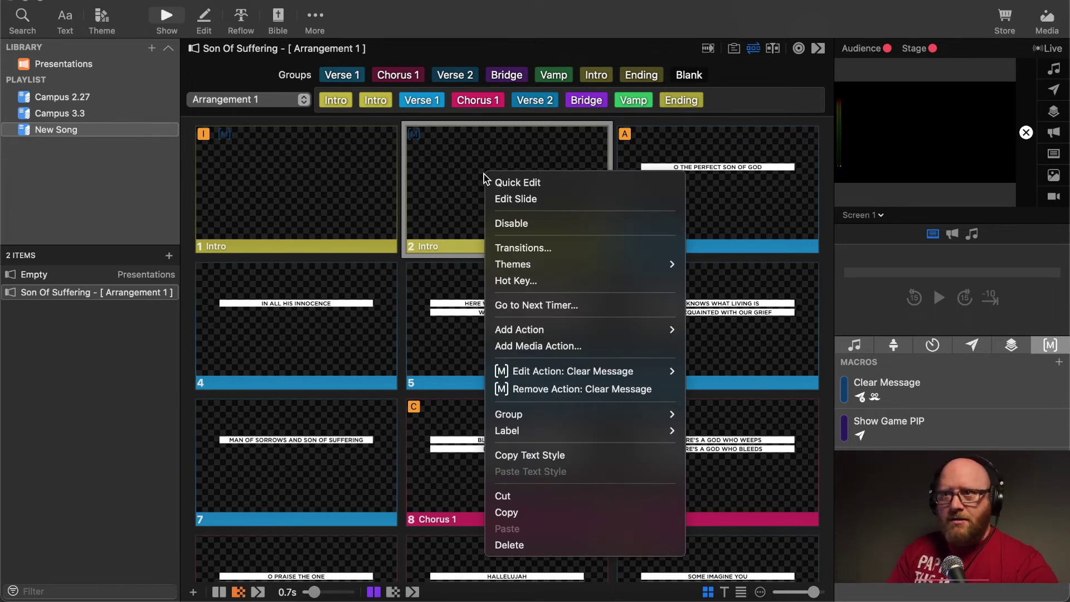
pyautogui.click(584, 389)
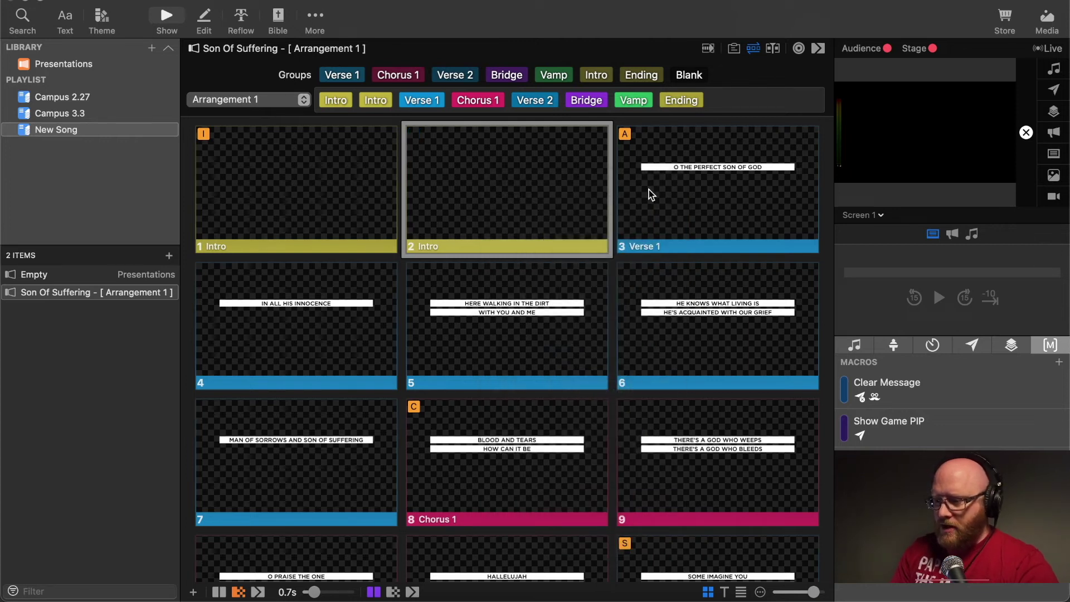
# Remove the second Intro group from Arrangement 1 and insert the Blank group between Chorus 1 and Verse 2
pyautogui.click(385, 100)
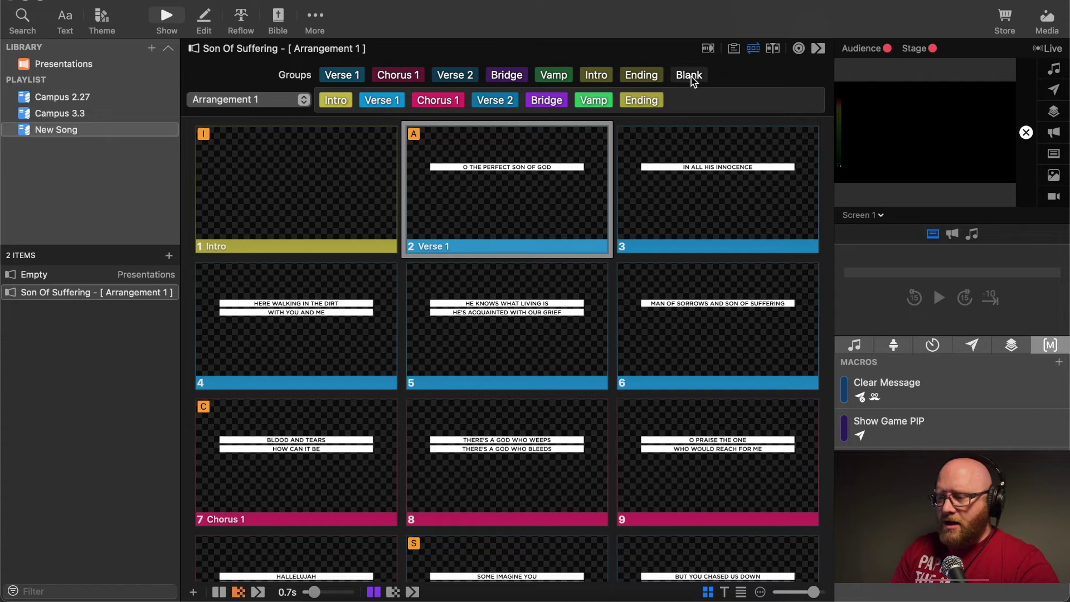
pyautogui.moveTo(695, 78); pyautogui.dragTo(473, 103)
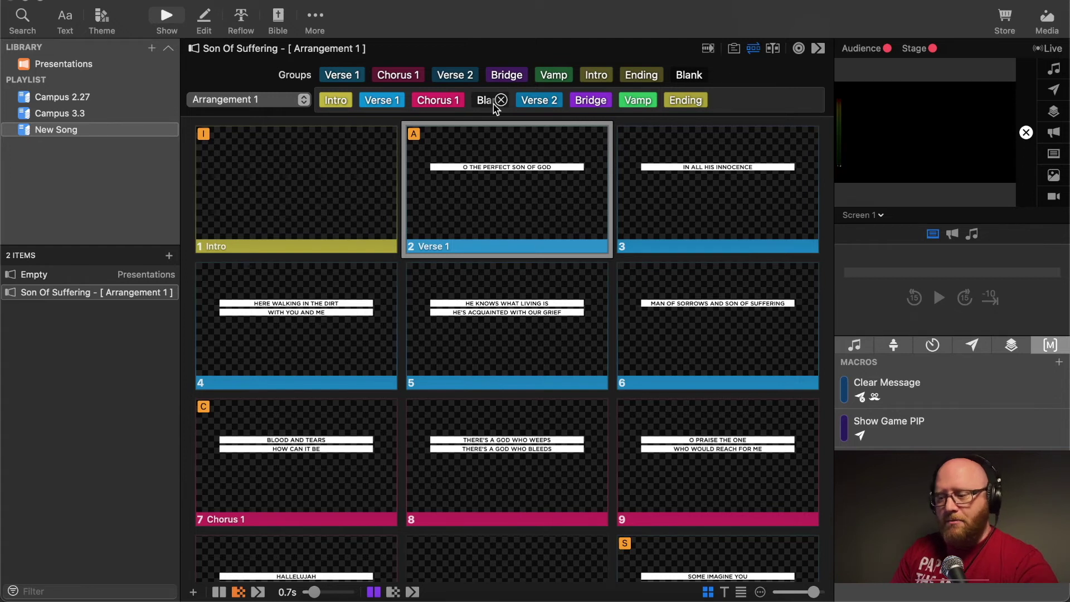
# Add three more Bridge groups after the existing Bridge and before Vamp in Arrangement 1
pyautogui.scroll(-3, 497, 320)
pyautogui.scroll(-3, 497, 319)
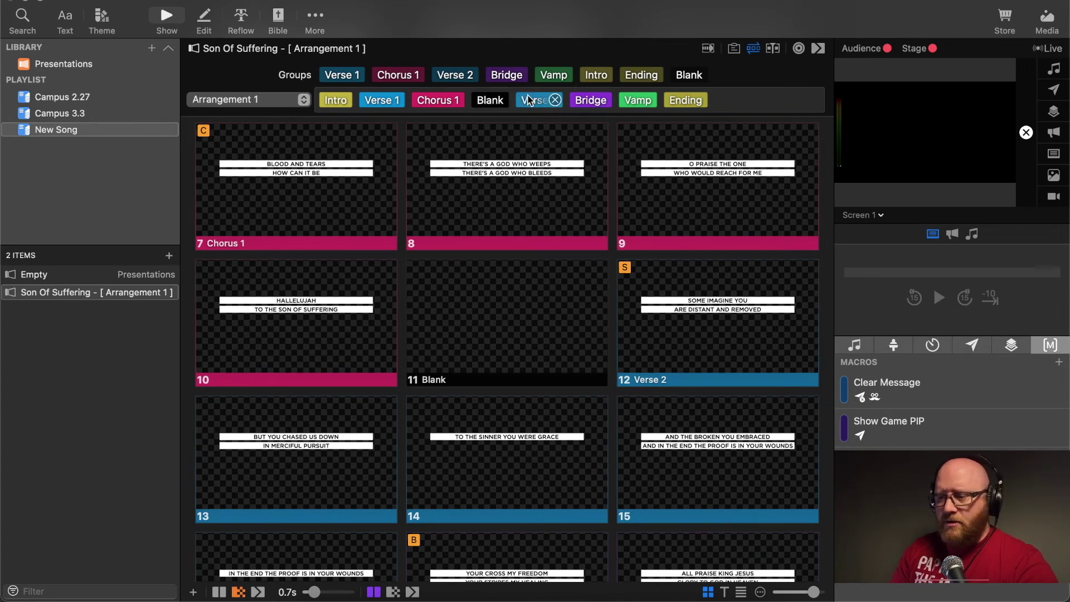
pyautogui.moveTo(511, 72); pyautogui.dragTo(618, 103)
pyautogui.moveTo(506, 75); pyautogui.dragTo(667, 108)
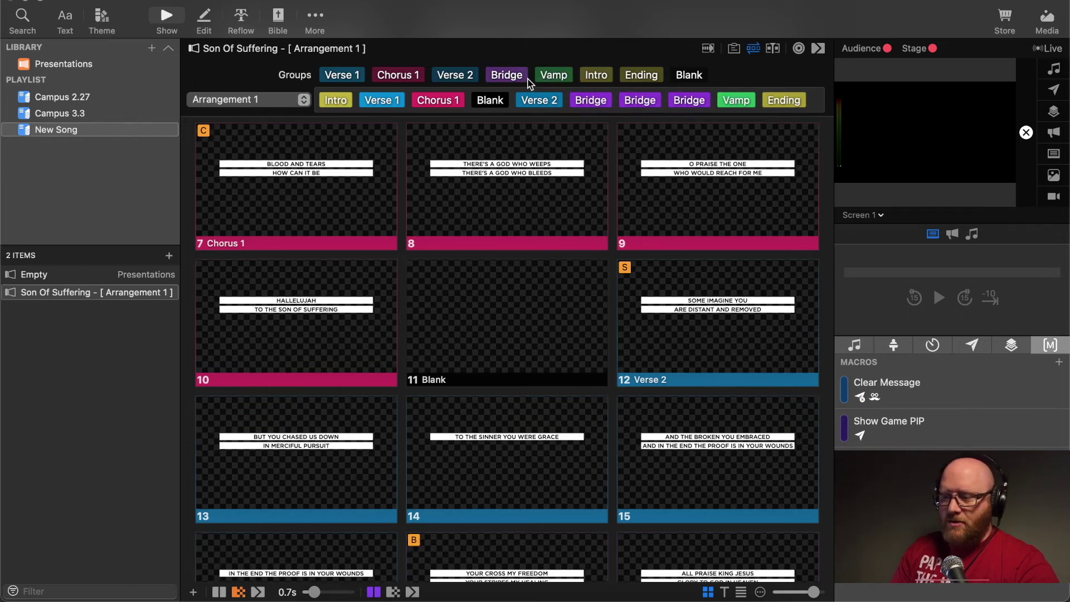
pyautogui.moveTo(506, 75); pyautogui.dragTo(714, 98)
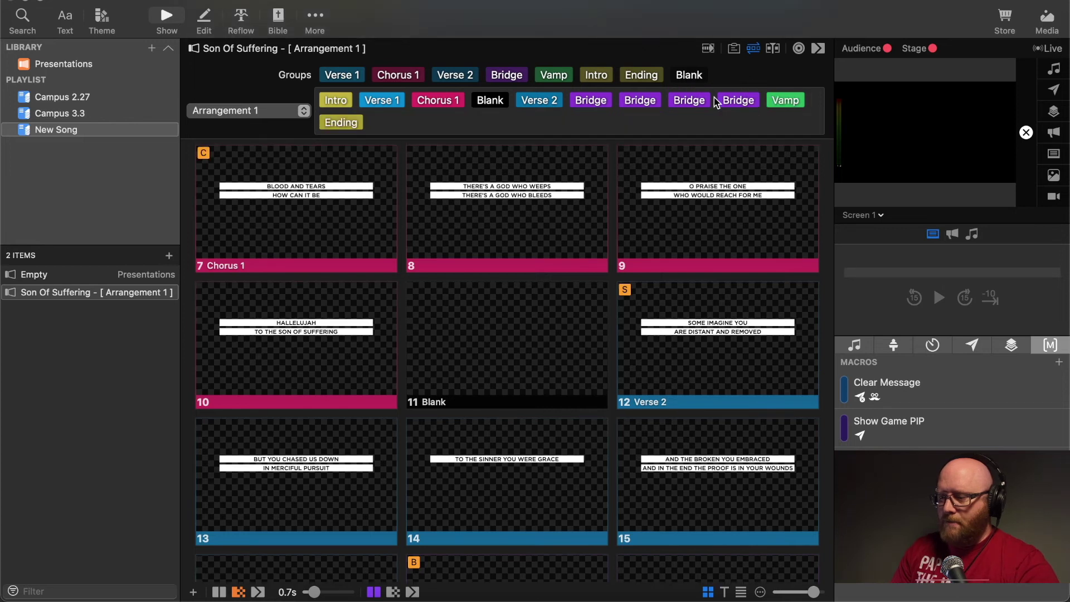
# Insert Chorus 1 twice between Vamp and Ending in Arrangement 1 and close the arrangement editor
pyautogui.scroll(-10, 504, 297)
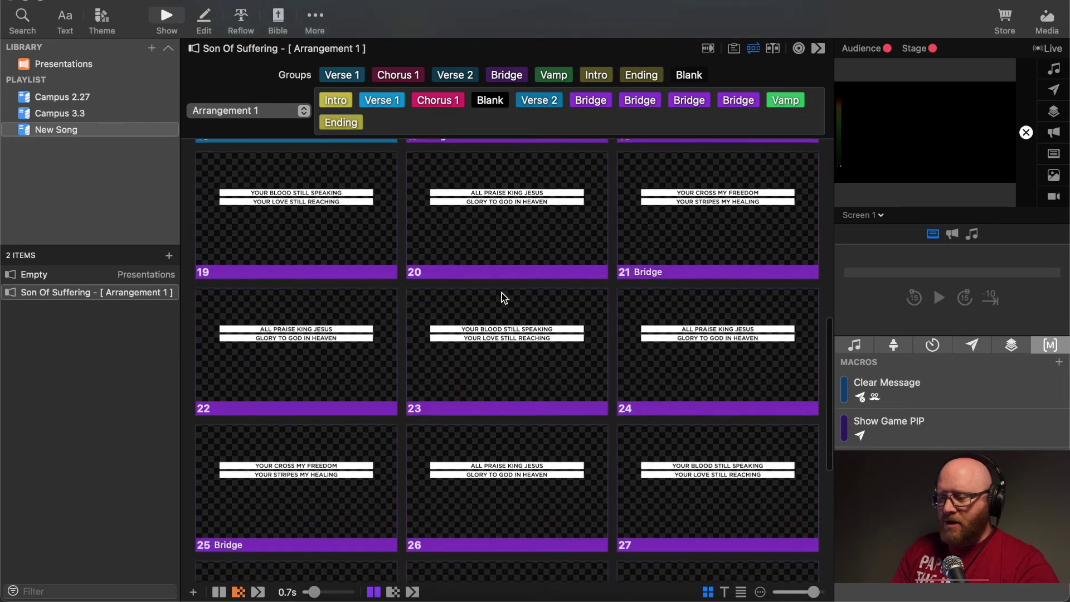
pyautogui.scroll(-3, 502, 298)
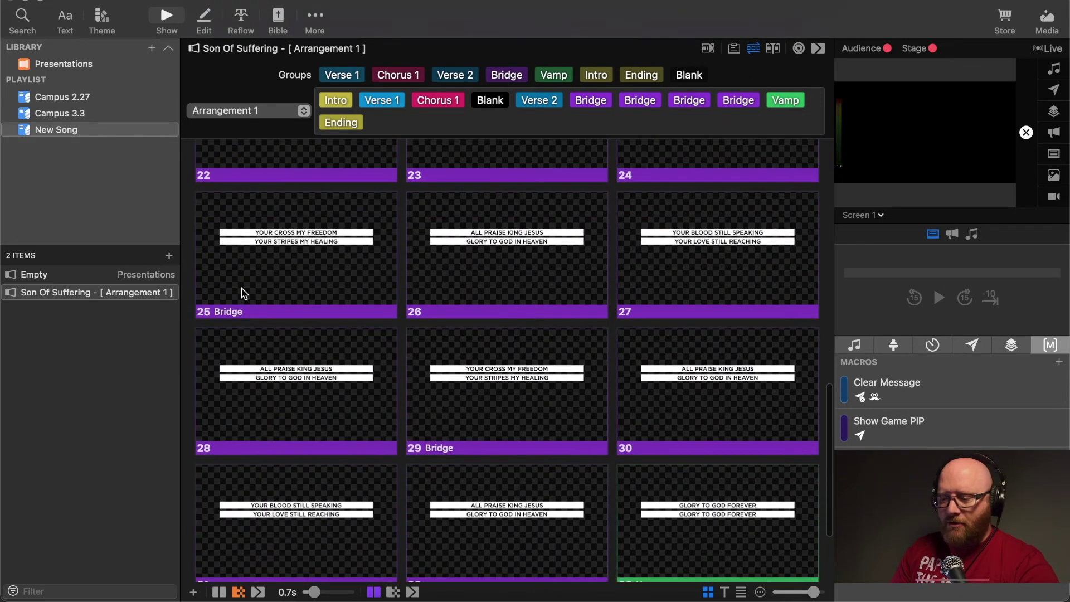
pyautogui.scroll(-3, 584, 480)
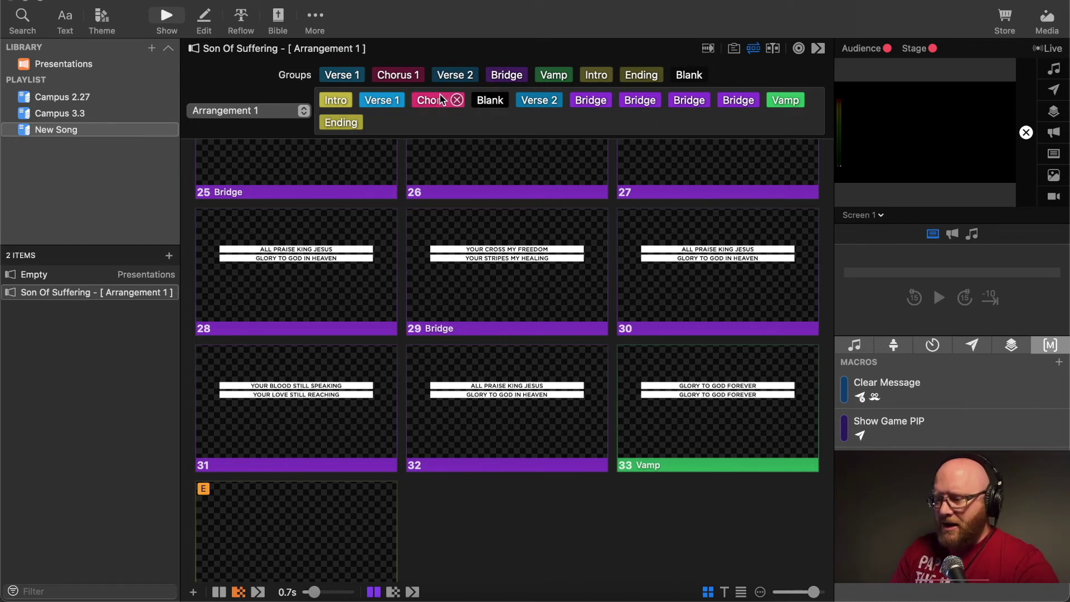
pyautogui.moveTo(401, 73); pyautogui.dragTo(815, 106)
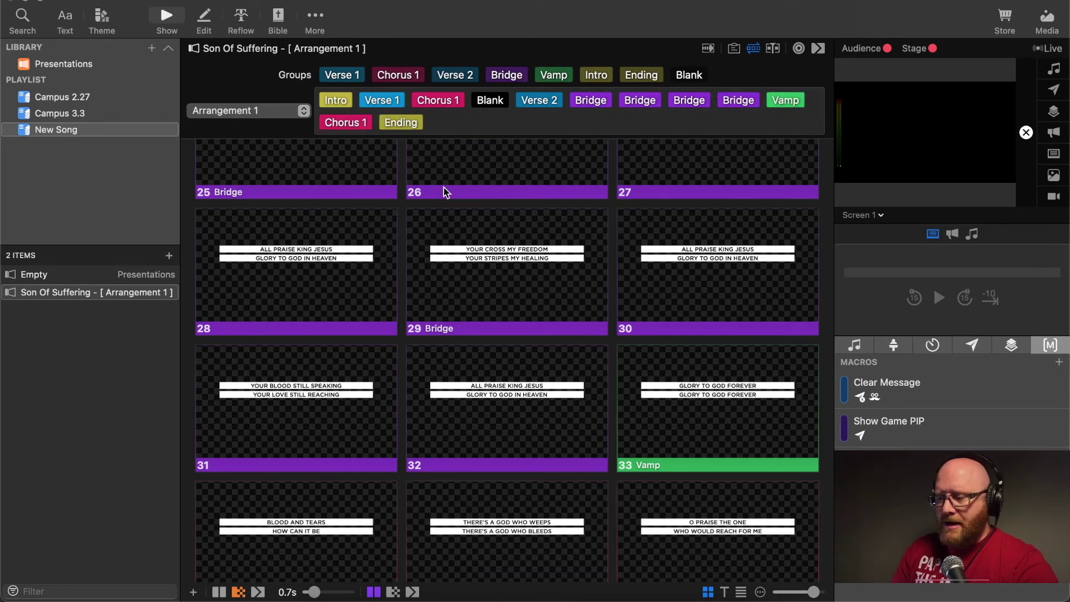
pyautogui.scroll(-5, 459, 368)
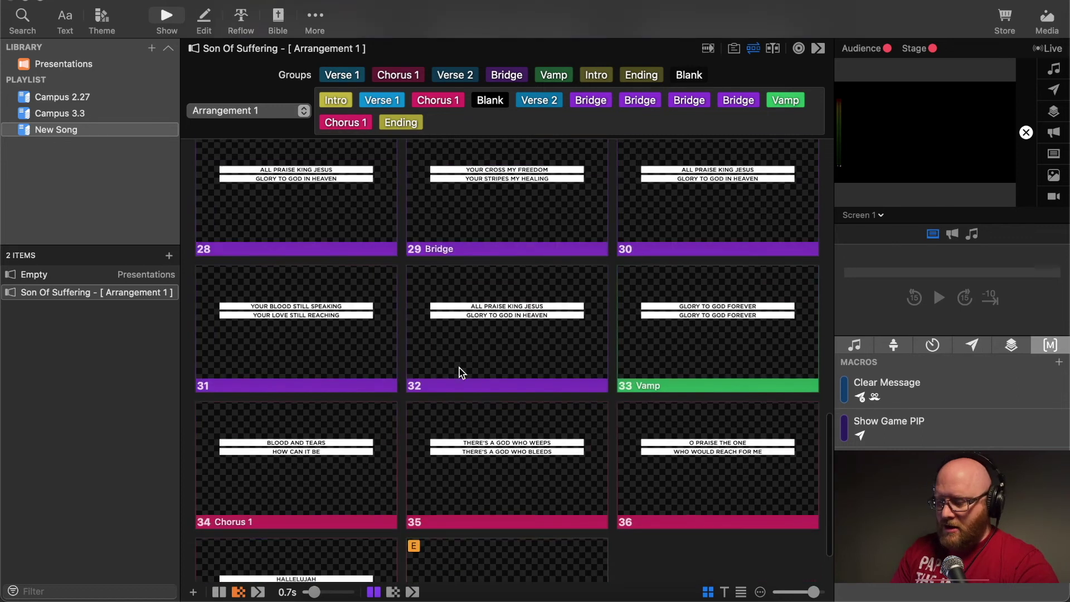
pyautogui.moveTo(401, 78); pyautogui.dragTo(384, 124)
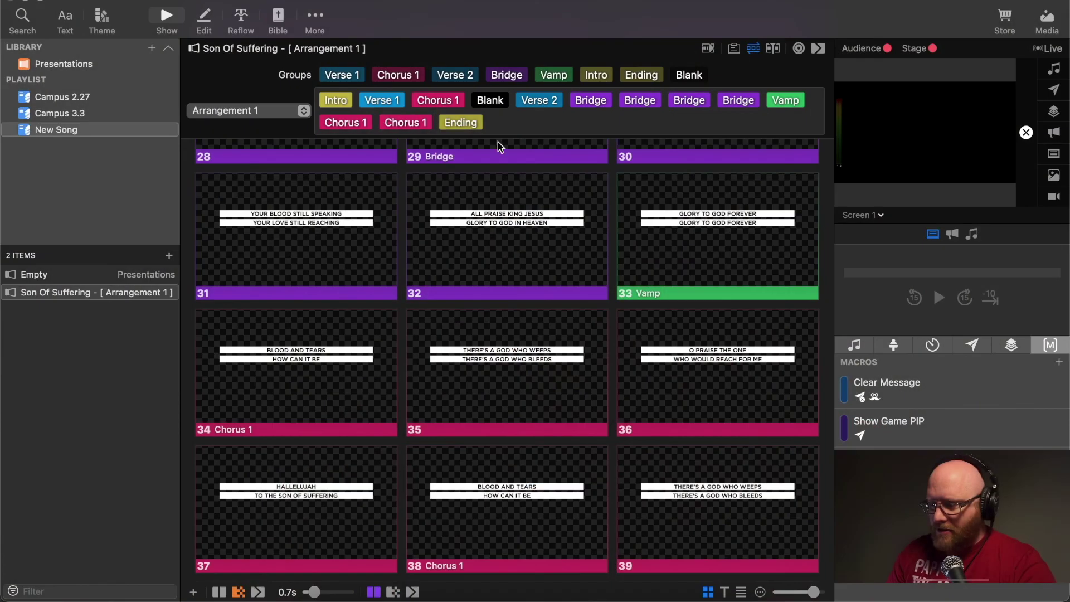
pyautogui.click(753, 49)
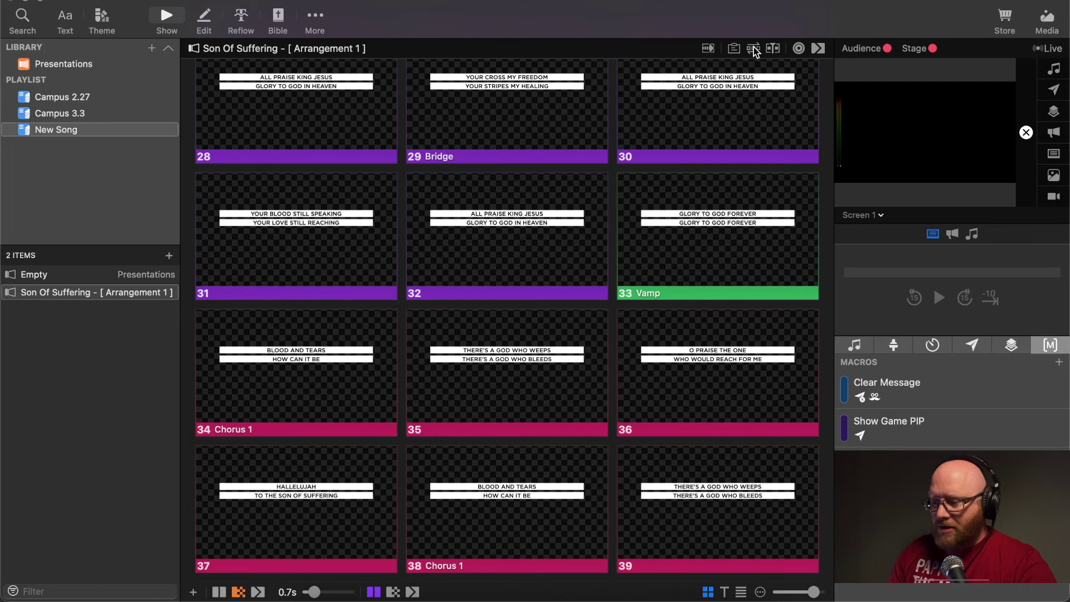
# Look through the slides of Arrangement 1, and switch the song to the Master arrangement to examine its slides for comparison
pyautogui.scroll(-3, 550, 327)
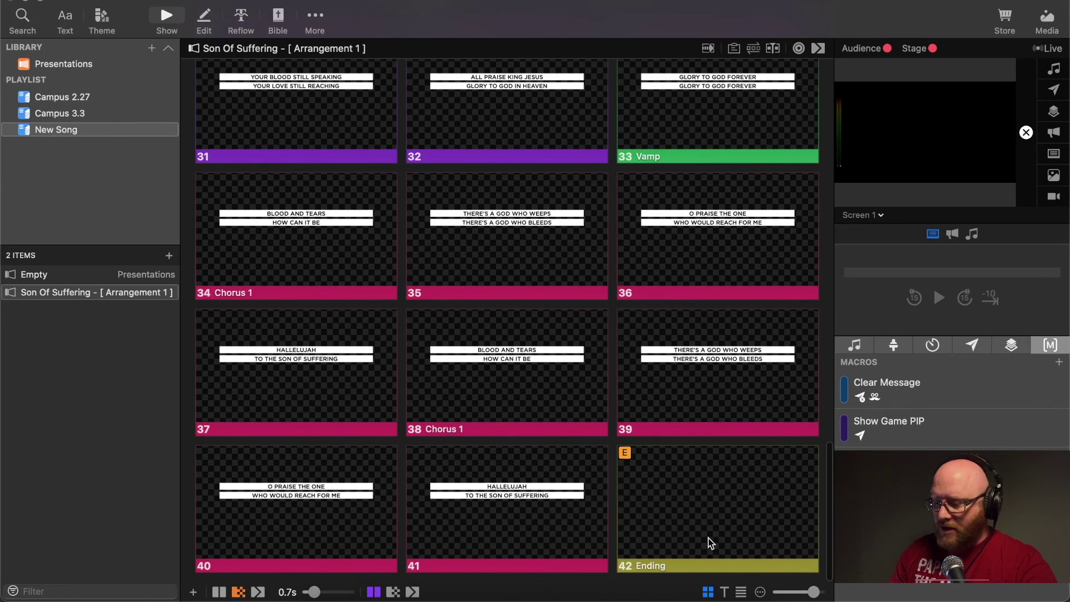
pyautogui.scroll(10, 707, 507)
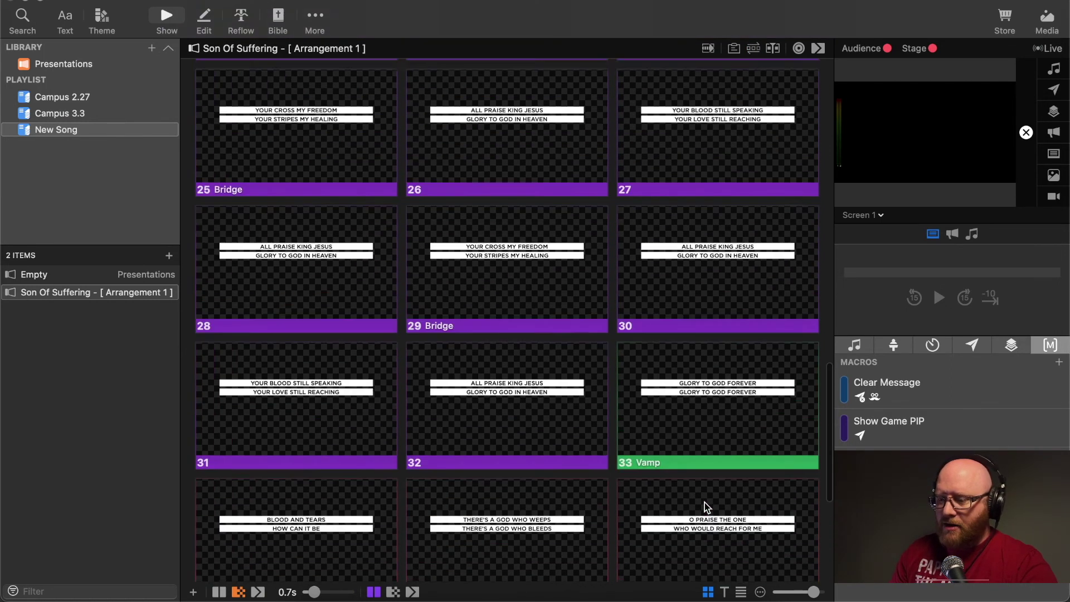
pyautogui.scroll(8, 705, 503)
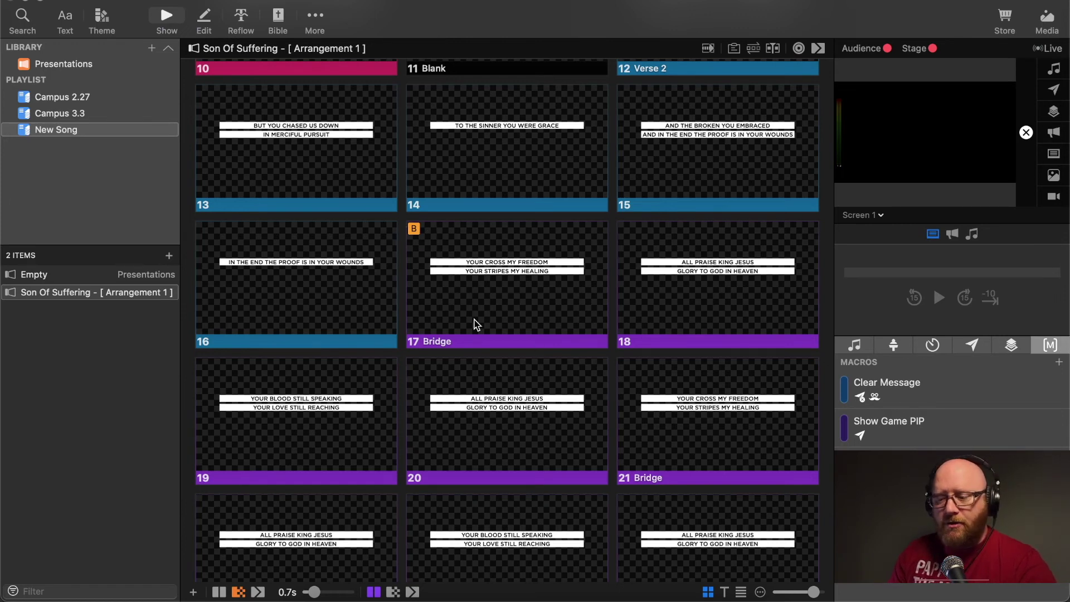
pyautogui.scroll(5, 477, 325)
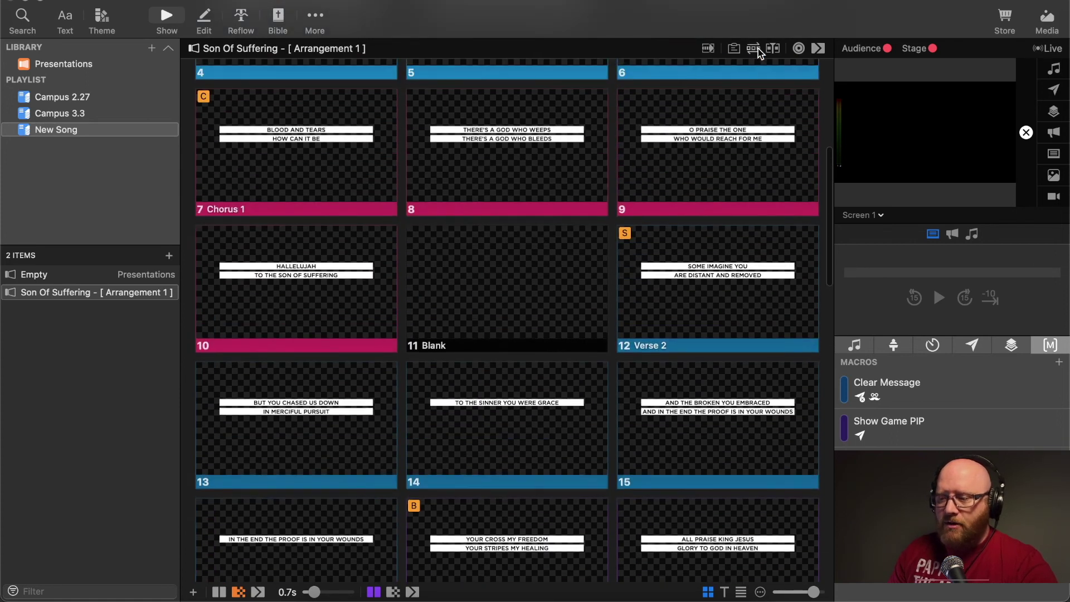
pyautogui.click(759, 48)
pyautogui.click(251, 113)
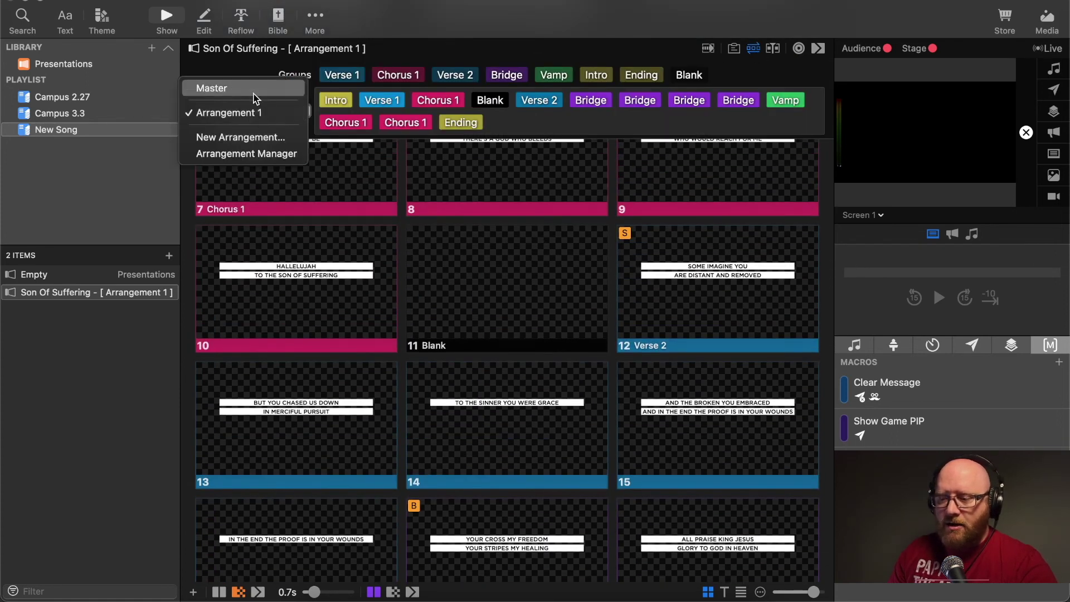
pyautogui.click(254, 95)
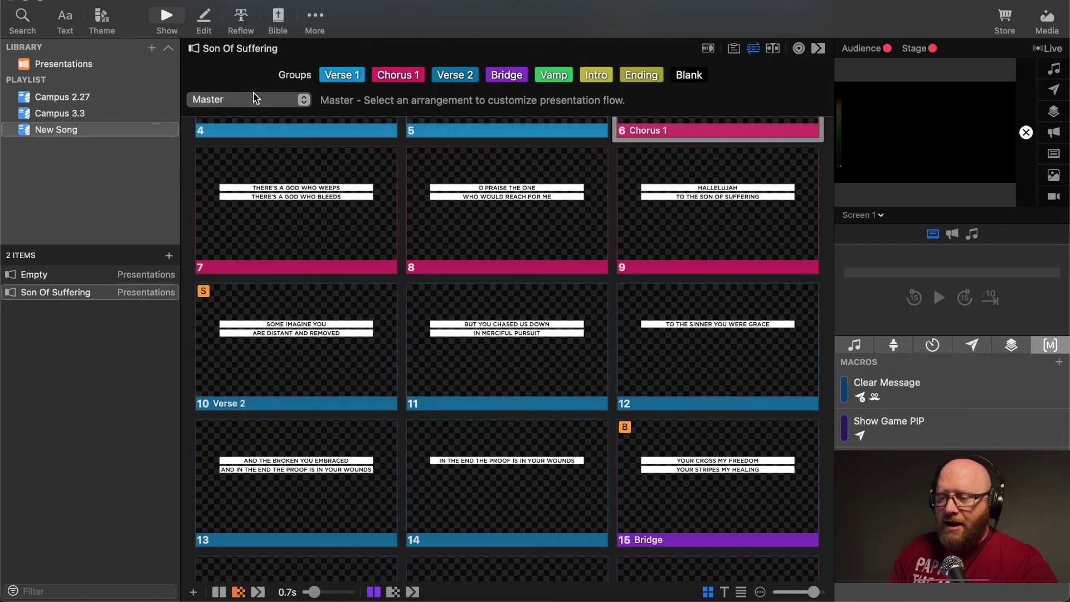
pyautogui.click(752, 49)
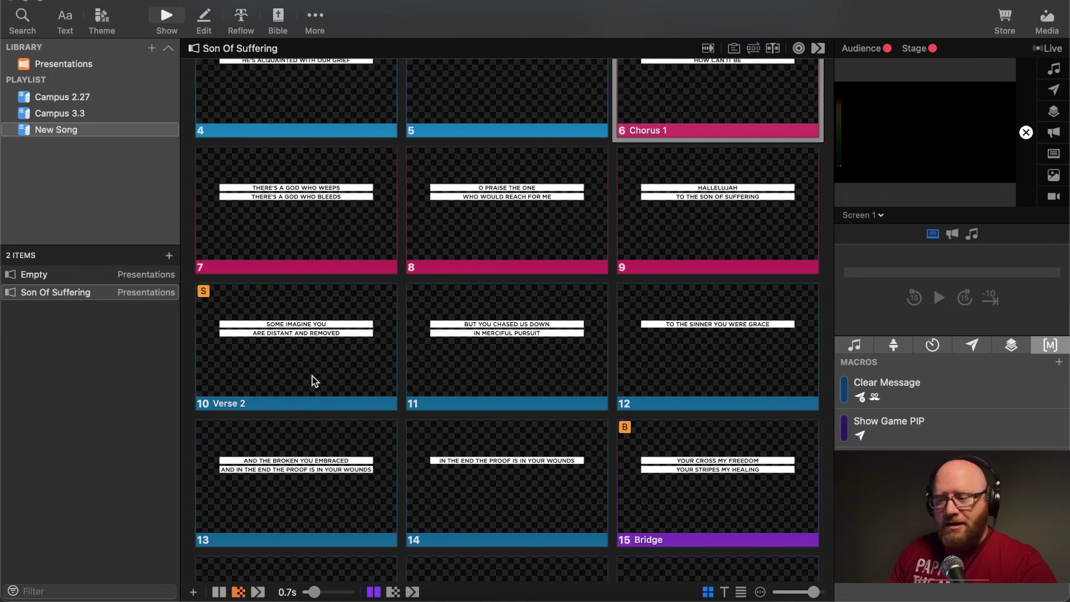
pyautogui.scroll(-5, 312, 376)
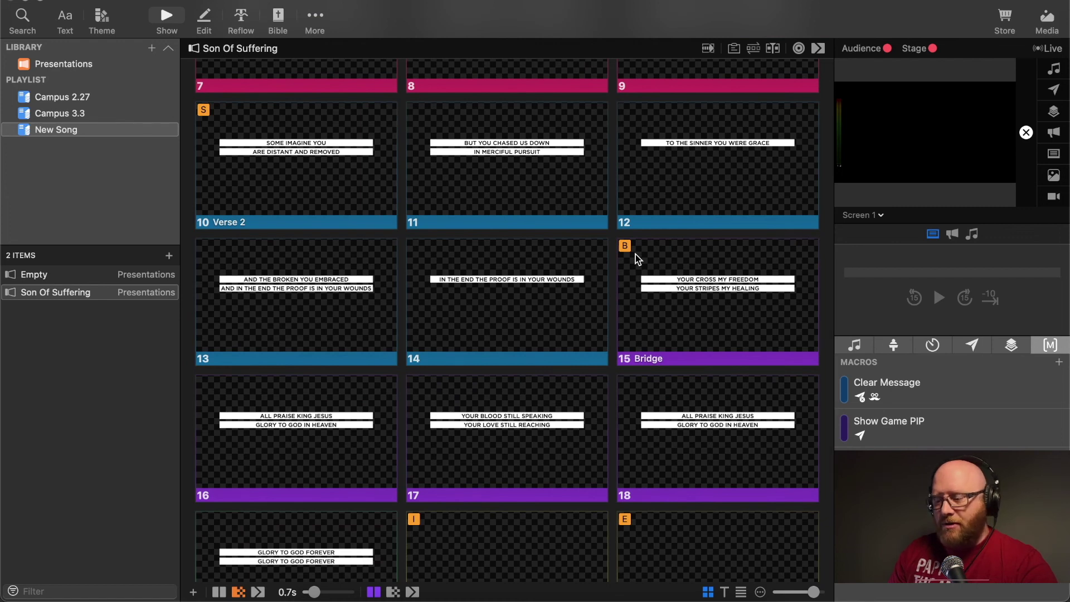
pyautogui.scroll(4, 636, 254)
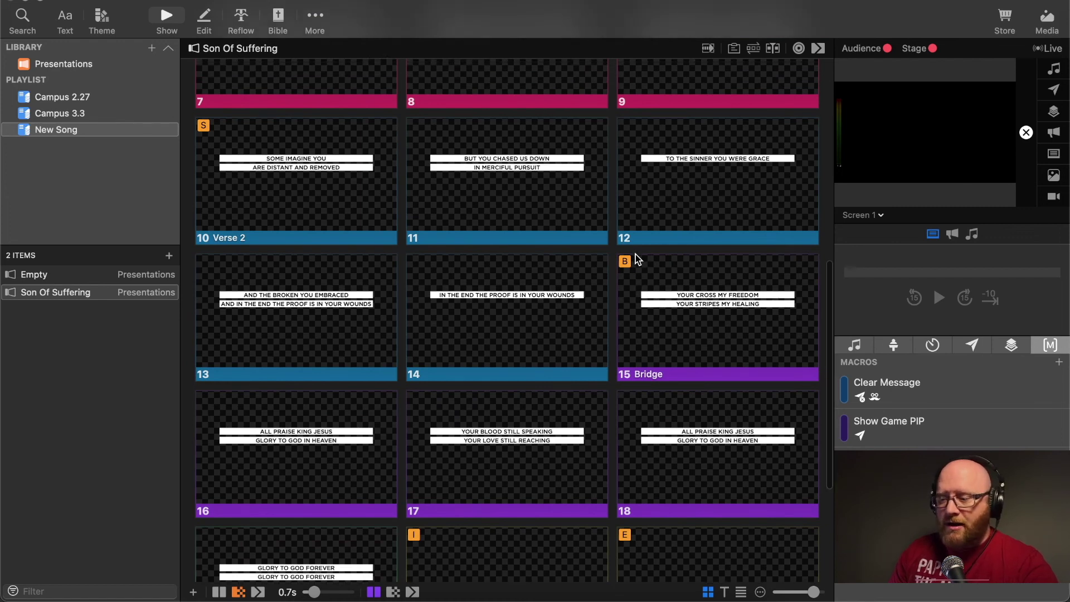
pyautogui.scroll(3, 636, 254)
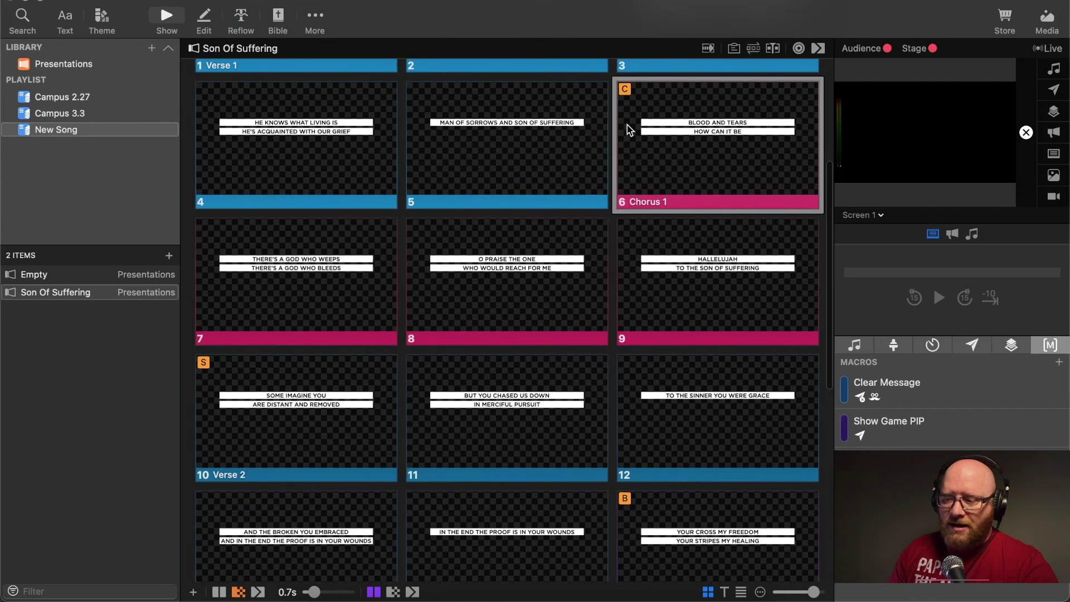
# Switch Son Of Suffering back to Arrangement 1, close the arrangement editor and look over the slide order
pyautogui.click(753, 48)
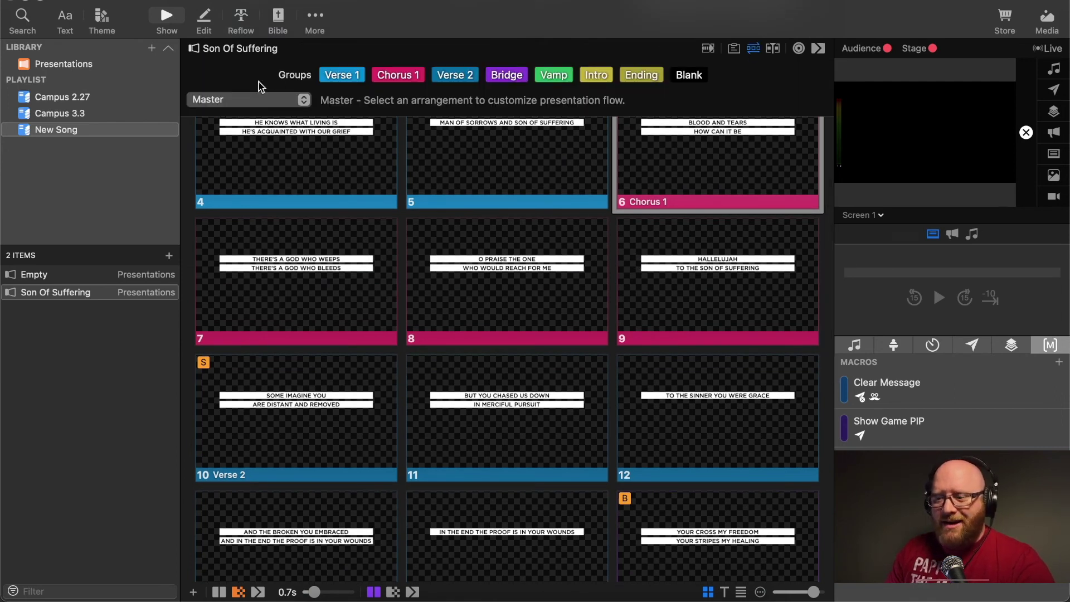
pyautogui.click(289, 98)
pyautogui.click(259, 125)
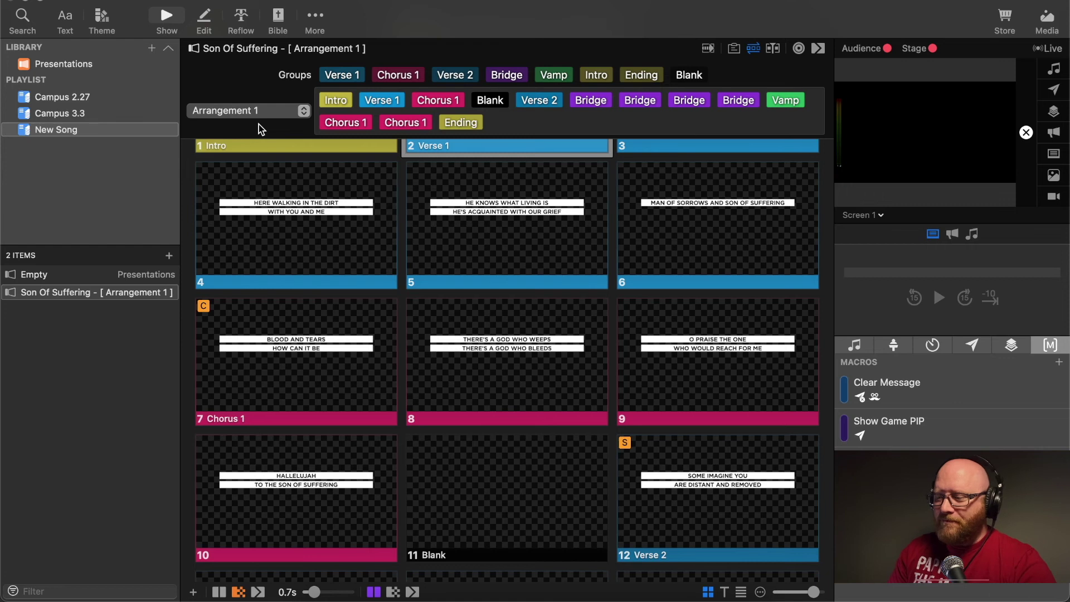
pyautogui.click(758, 53)
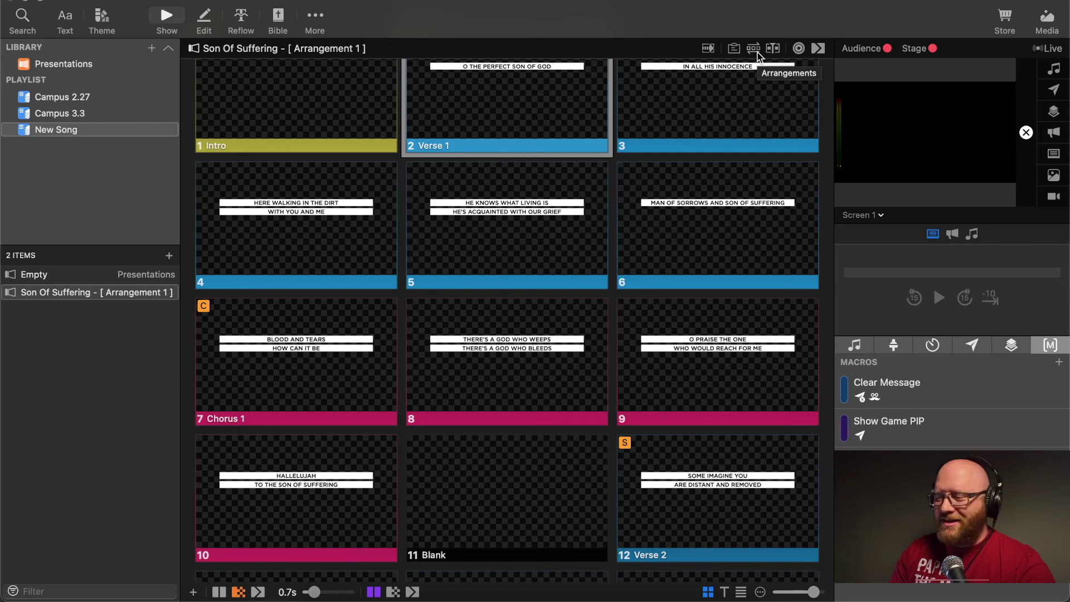
pyautogui.scroll(-5, 502, 270)
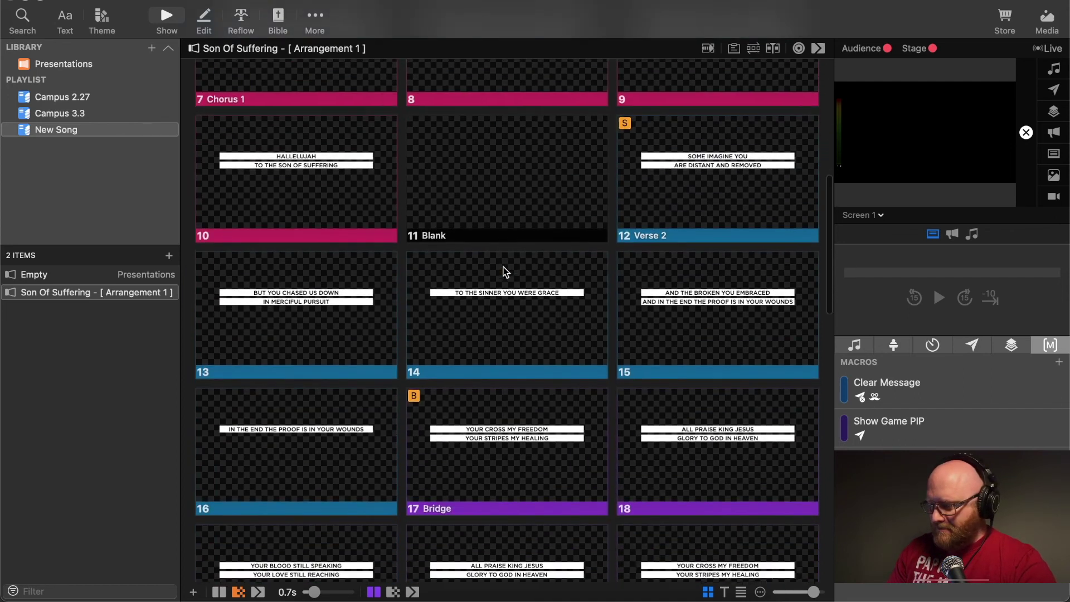
pyautogui.scroll(8, 506, 271)
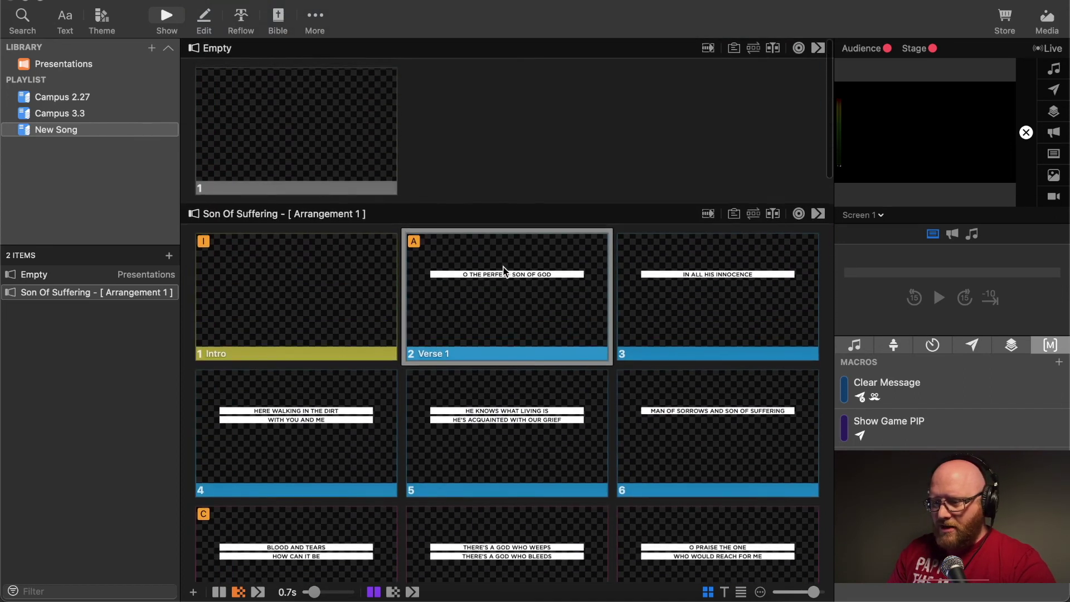
pyautogui.scroll(-5, 503, 270)
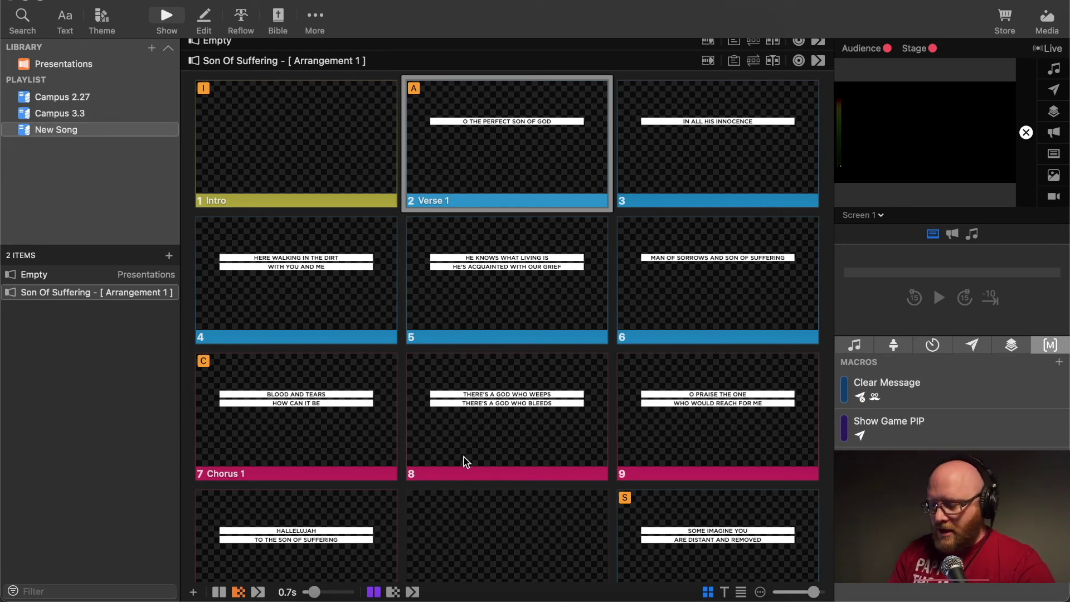
# Switch to the Edge browser and search the web for "son of suffering bether lyrics"
pyautogui.click(402, 592)
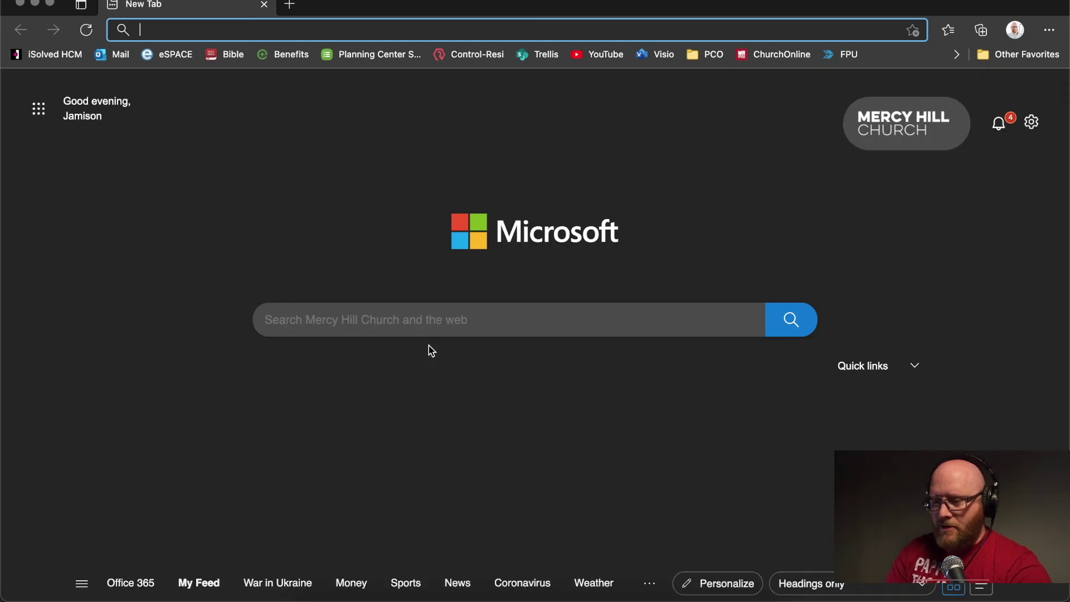
pyautogui.write('son of suffering bether')
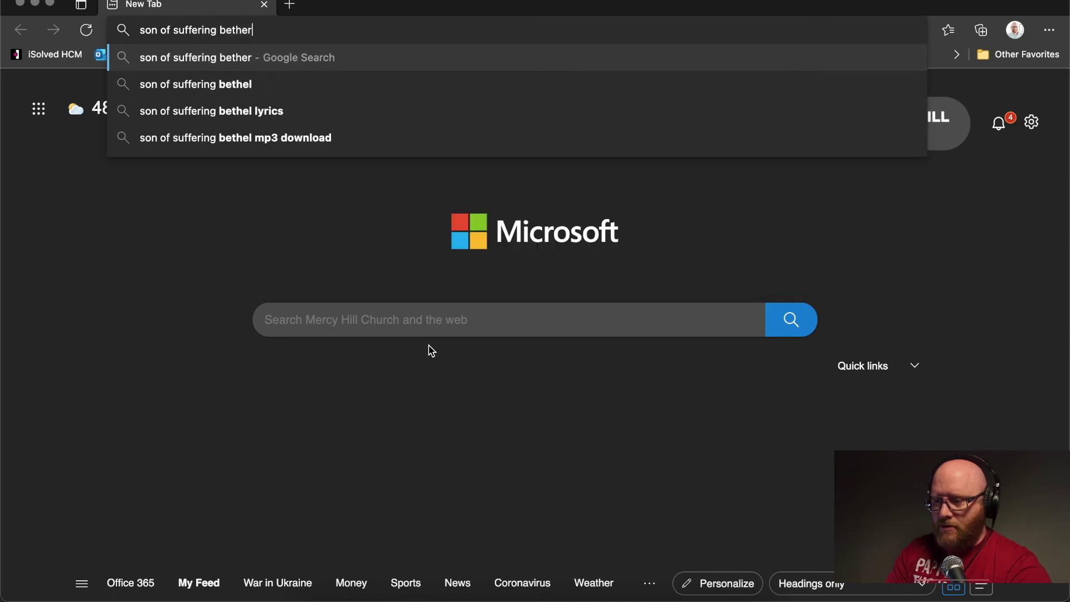
pyautogui.write(' lyrics')
pyautogui.press('Return')
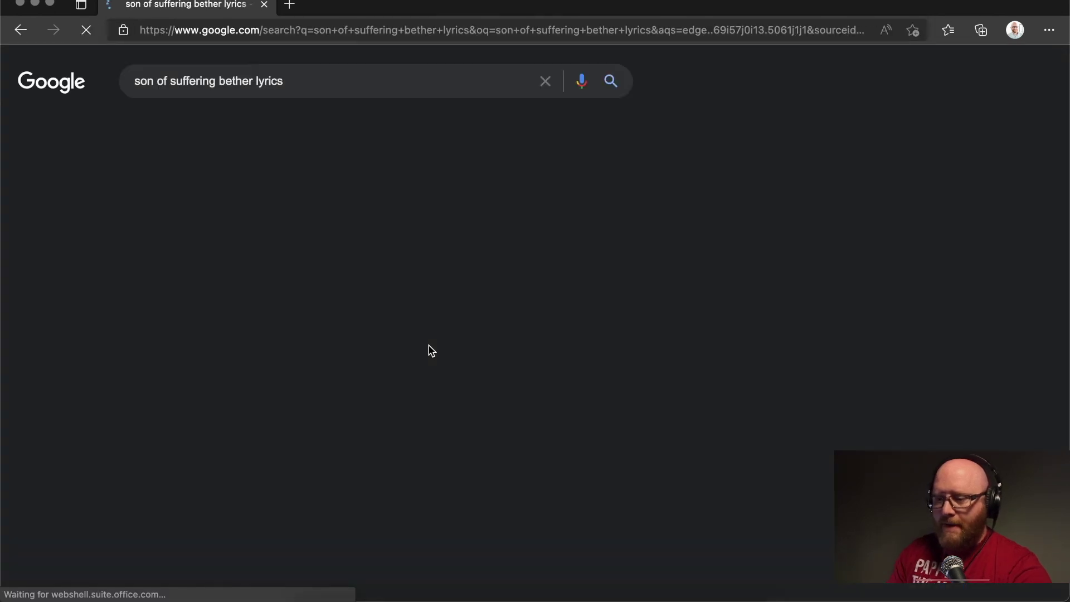
# Copy the first three stanzas of the Son Of Suffering lyrics, from "Oh the perfect Son of God" to "Yes in the end the proof is in Your wounds"
pyautogui.scroll(-3, 432, 350)
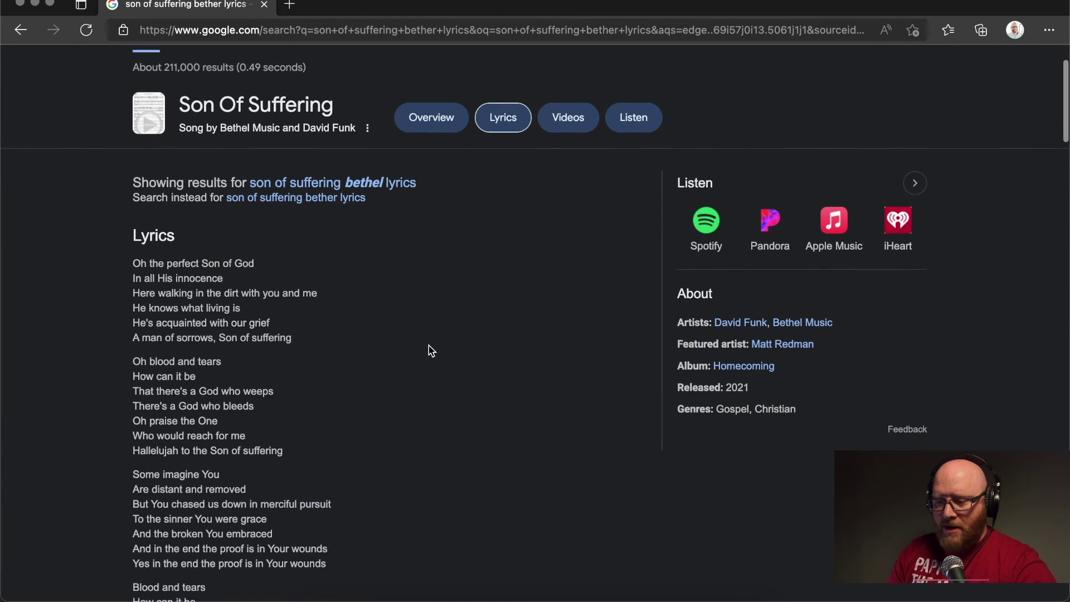
pyautogui.scroll(-1, 429, 346)
pyautogui.moveTo(134, 223); pyautogui.dragTo(333, 536)
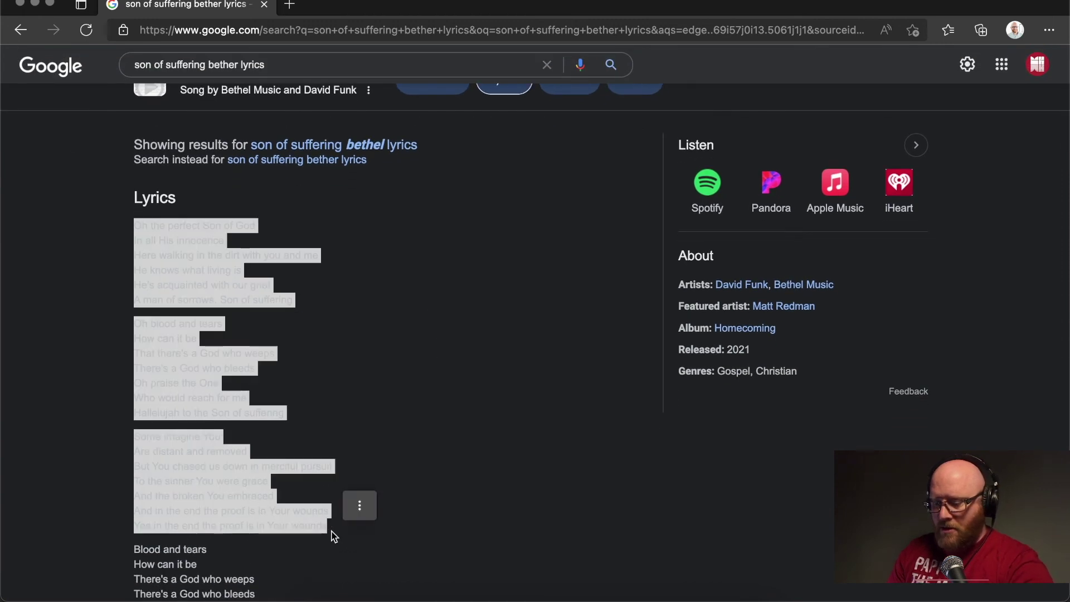
pyautogui.press('super+c')
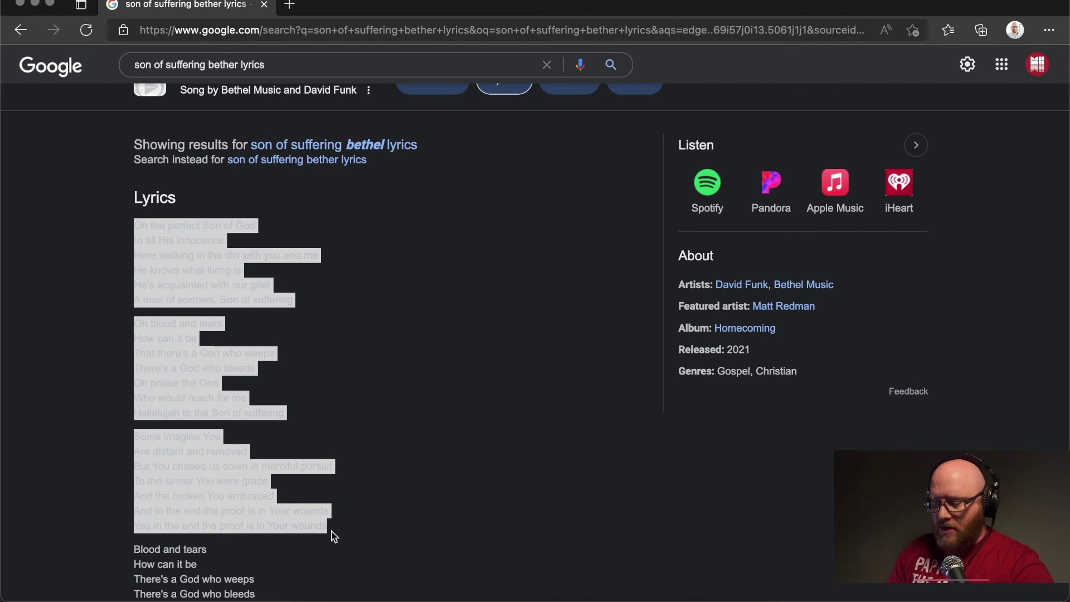
# Switch to ProPresenter, start a text import from the clipboard with slides delimited by Line Break, and open the import for editing
pyautogui.click(528, 591)
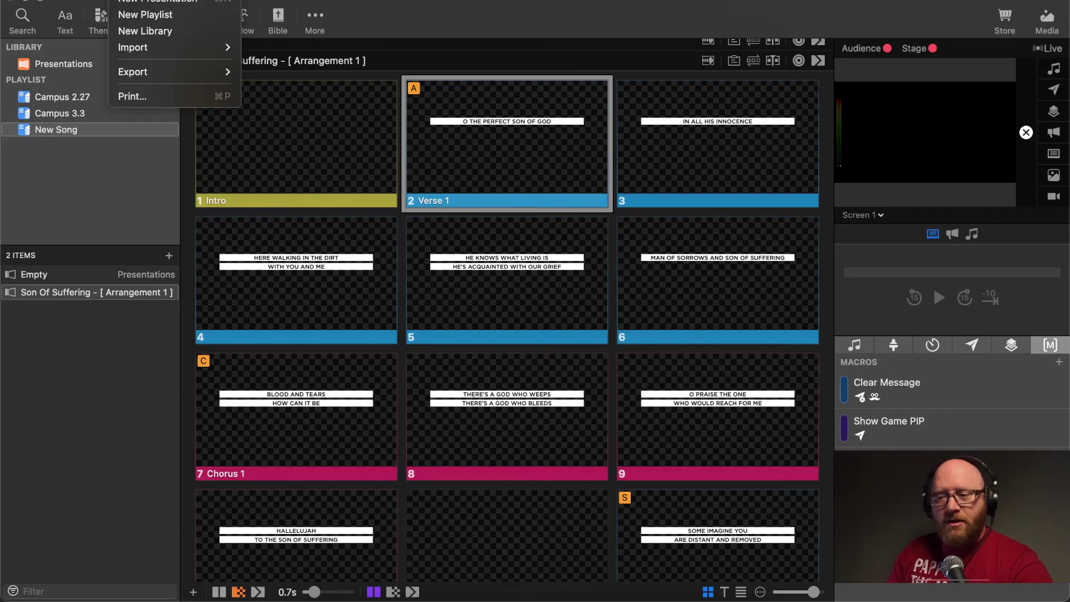
pyautogui.moveTo(145, 47)
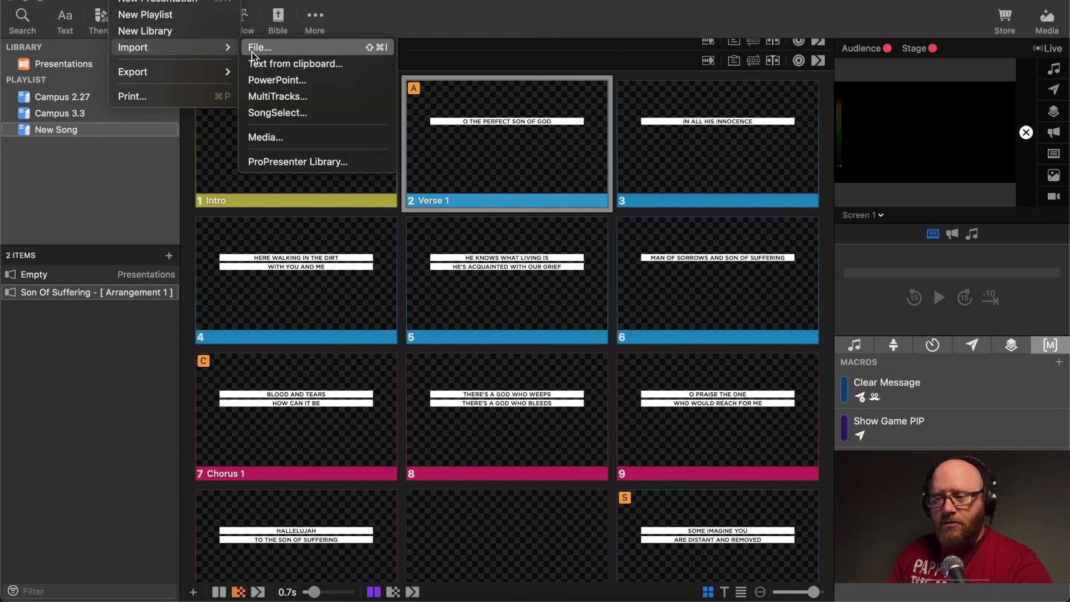
pyautogui.click(266, 64)
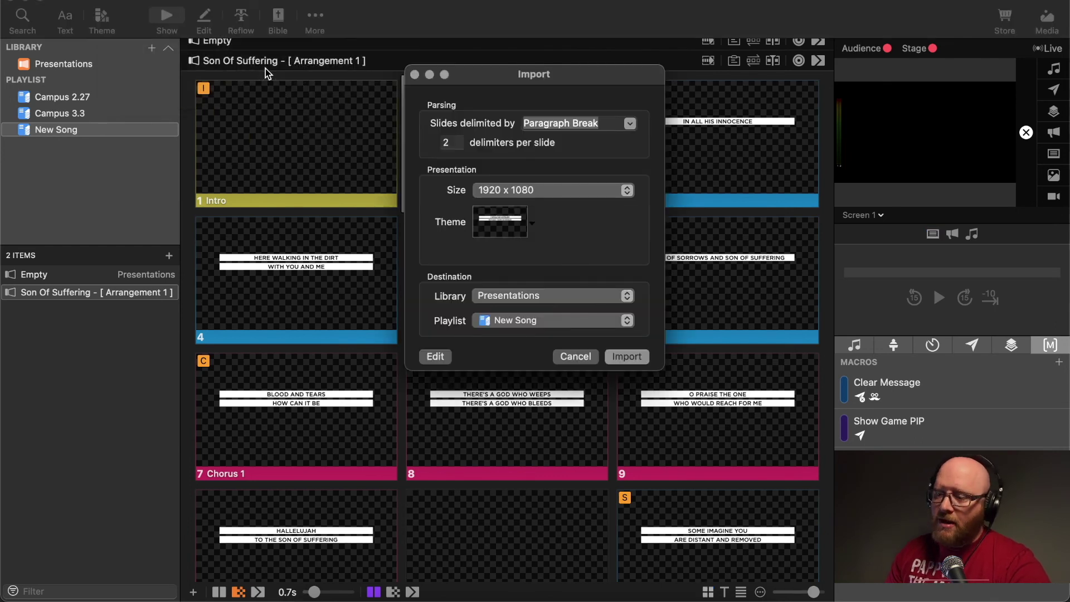
pyautogui.click(630, 124)
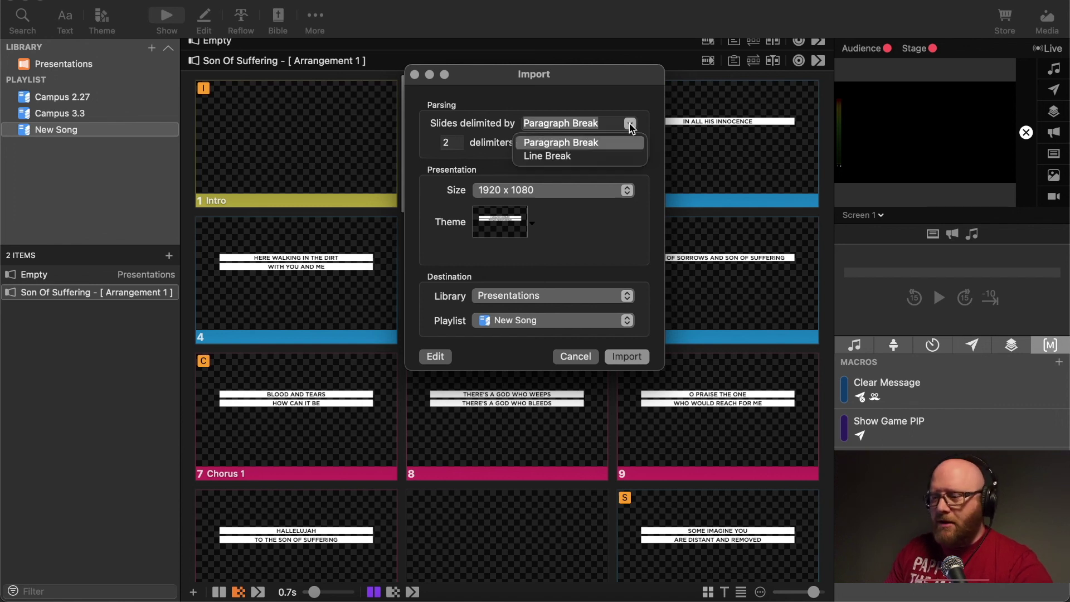
pyautogui.click(550, 158)
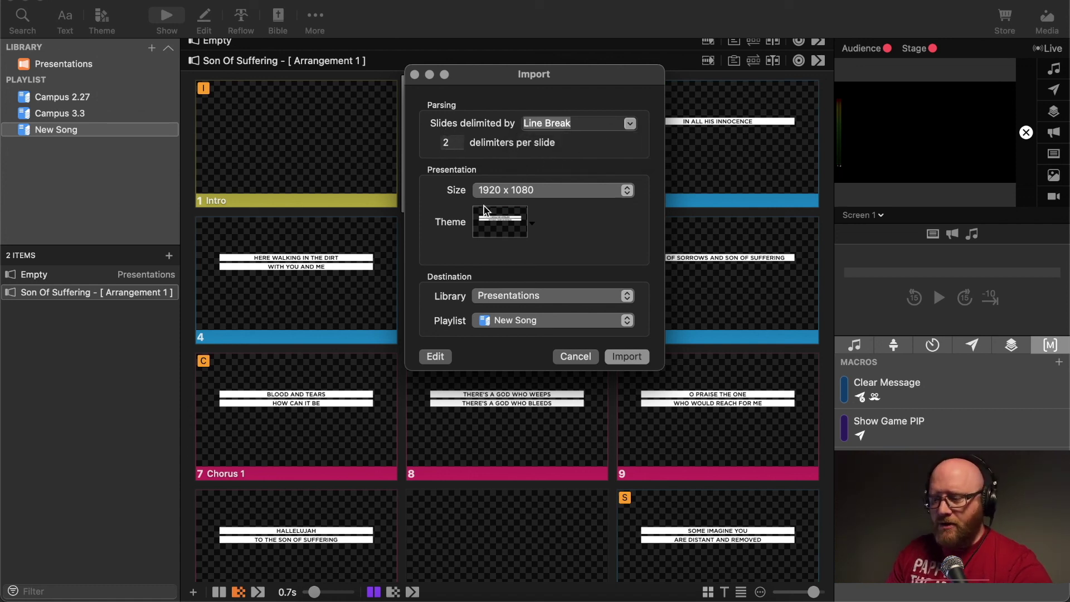
pyautogui.click(439, 357)
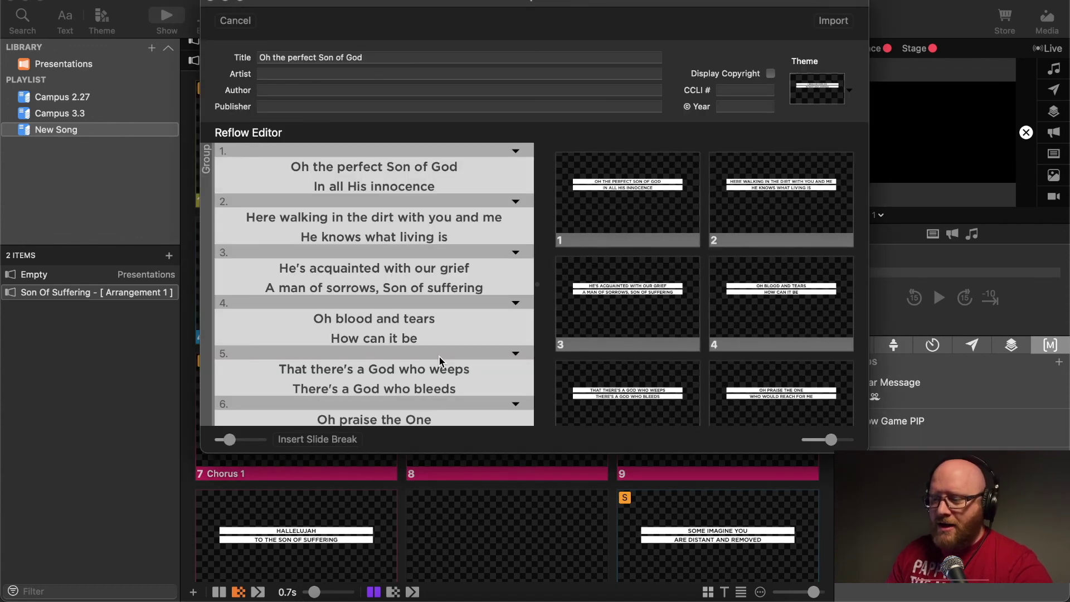
# Look through the imported lyric slides in the Reflow Editor and examine the Title and CCLI # fields
pyautogui.scroll(-8, 697, 256)
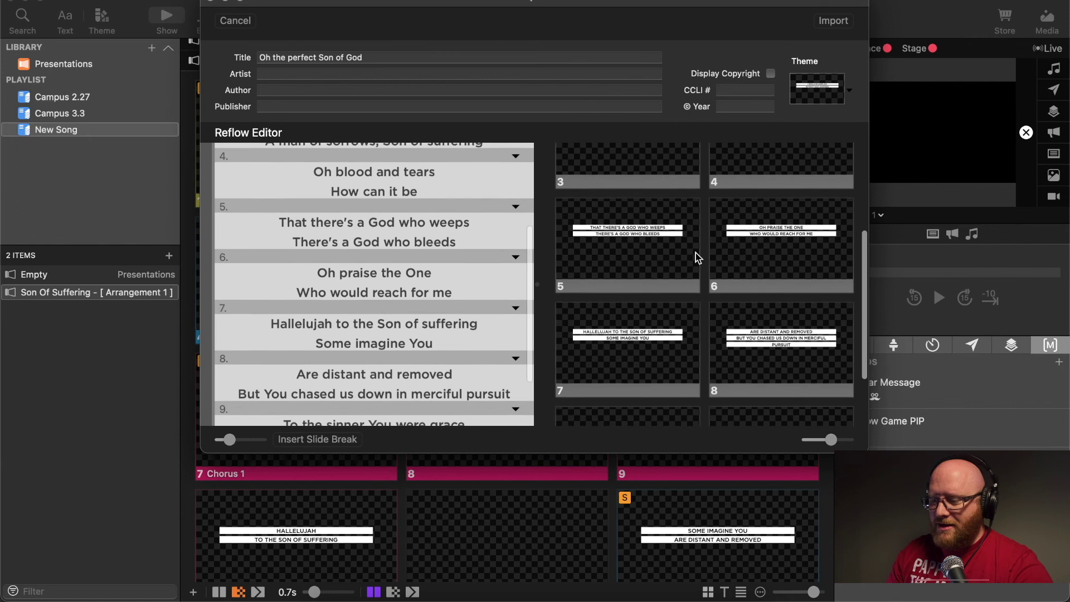
pyautogui.scroll(8, 697, 257)
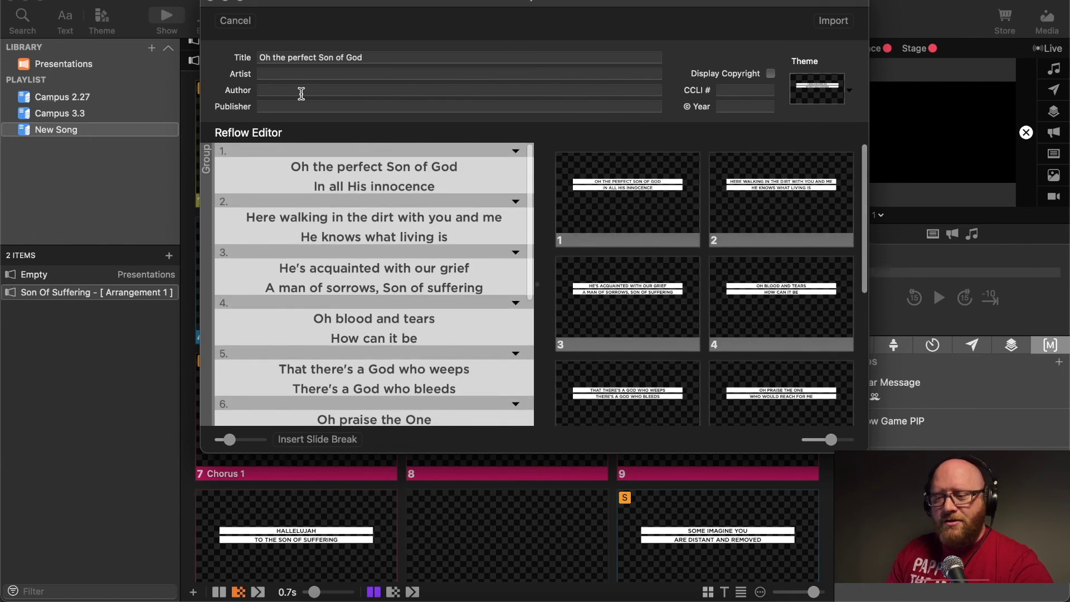
pyautogui.click(389, 57)
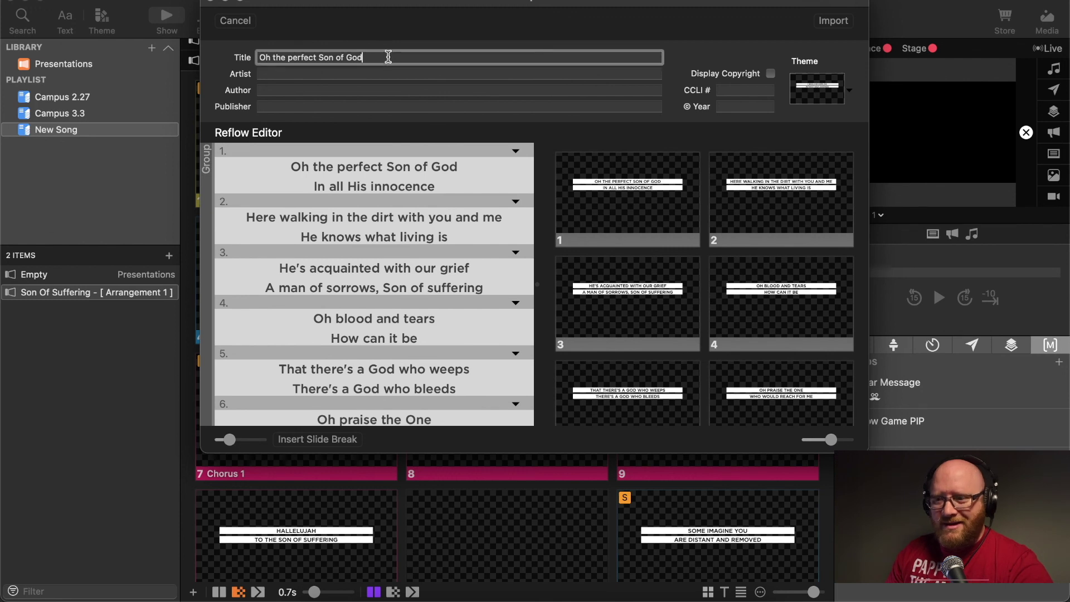
pyautogui.moveTo(389, 57); pyautogui.dragTo(249, 59)
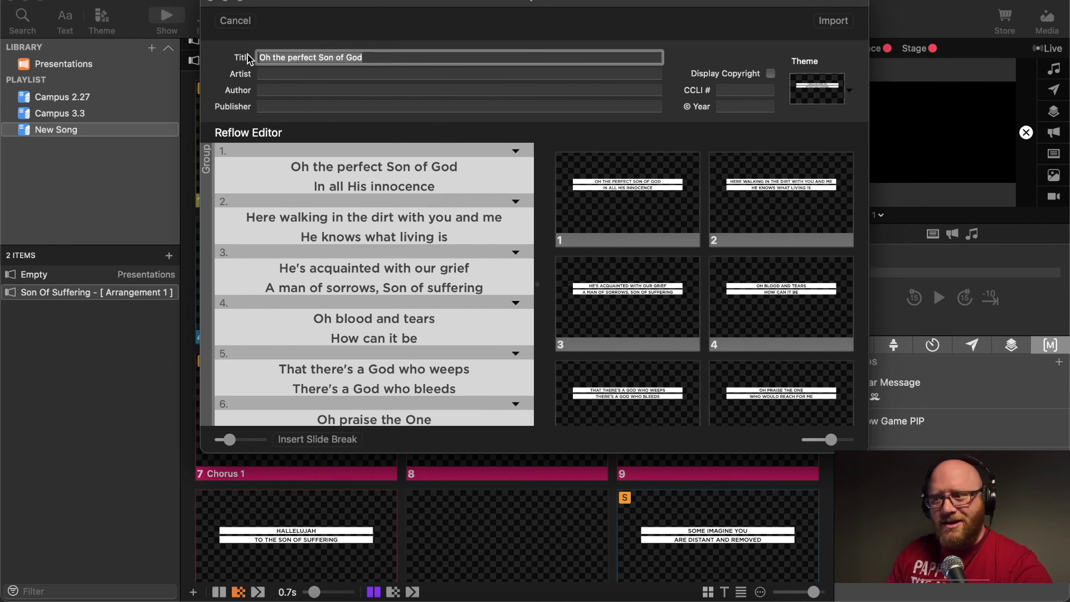
pyautogui.click(740, 90)
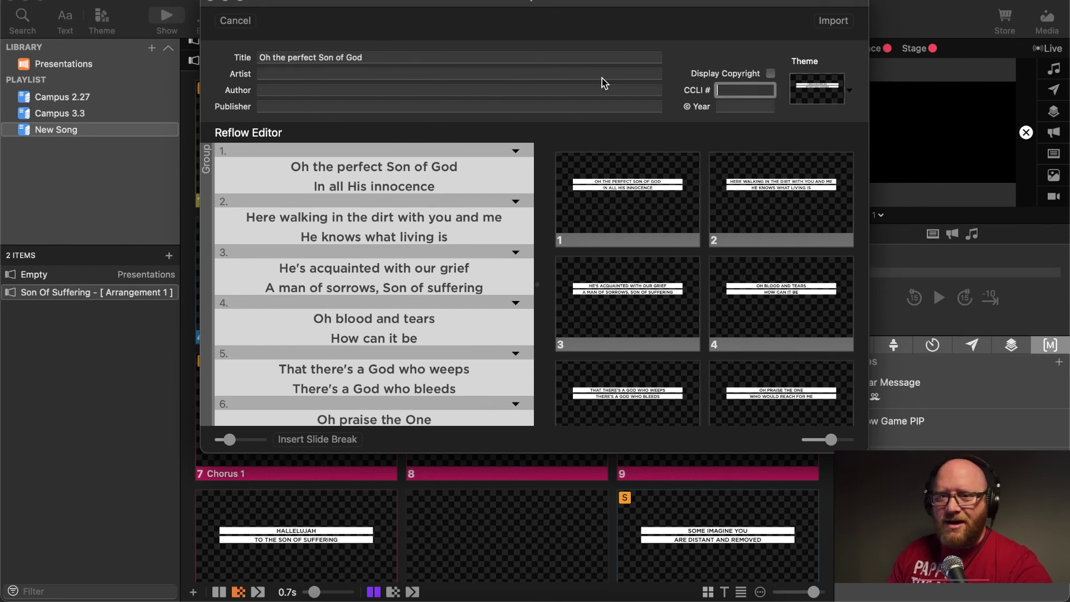
pyautogui.scroll(-5, 372, 291)
pyautogui.scroll(5, 372, 291)
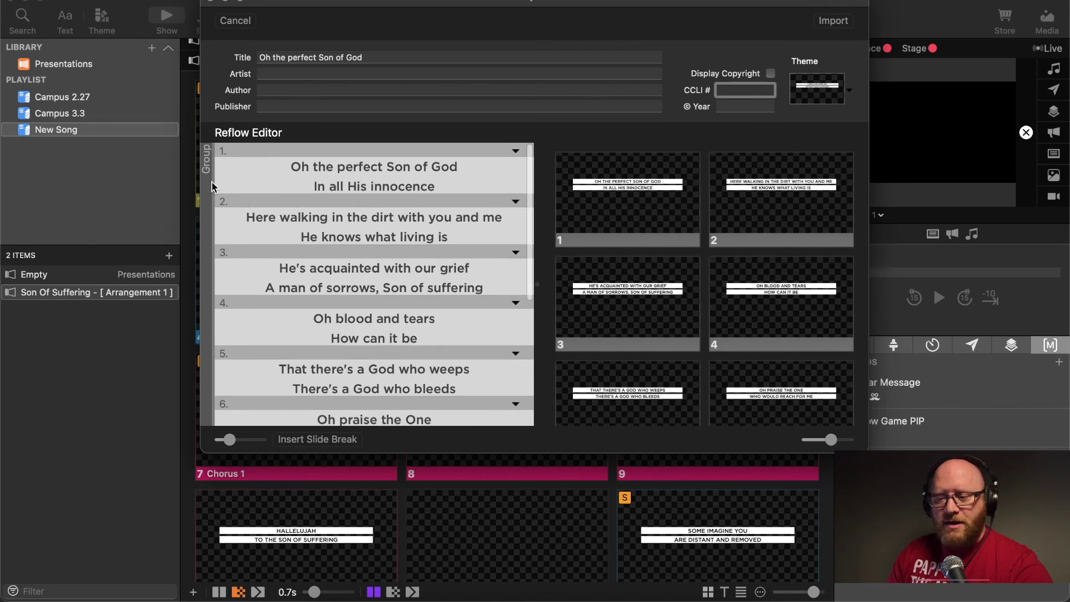